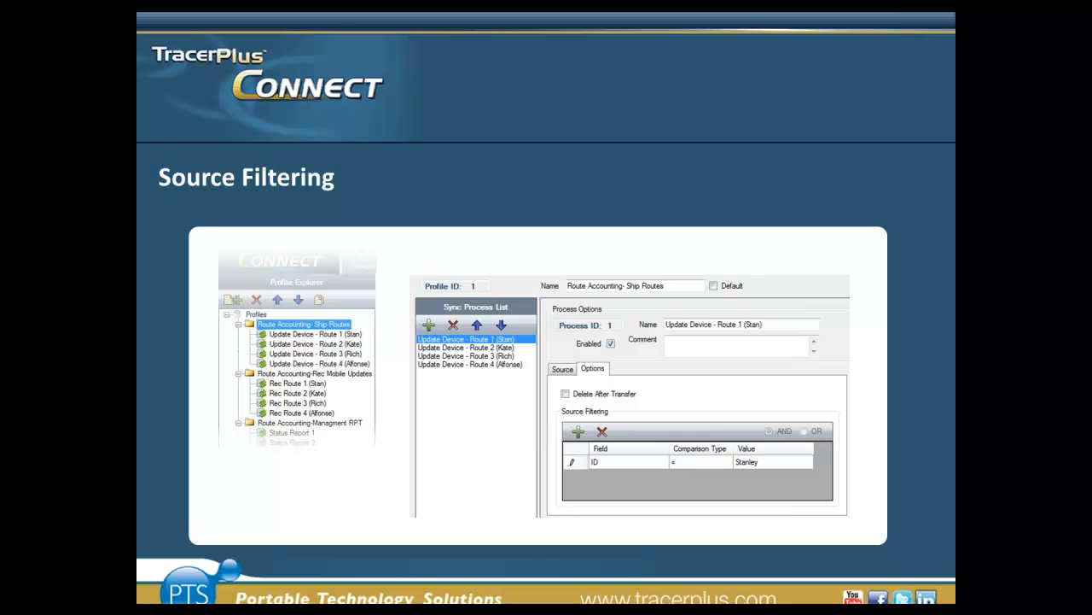
{"action": "left_click", "coordinate": [632, 286]}
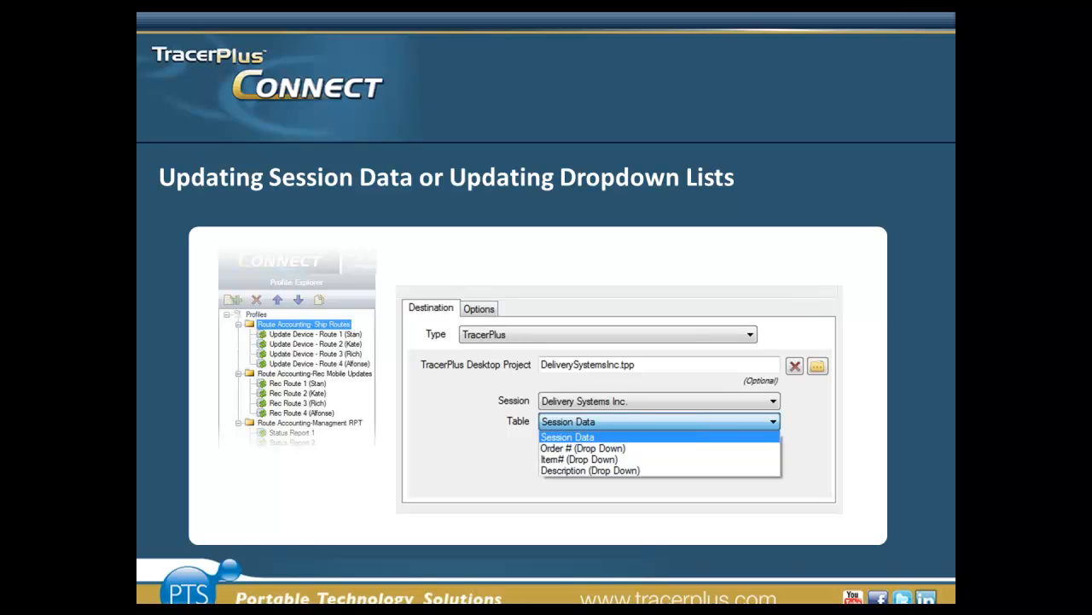
{"action": "left_click", "coordinate": [464, 250]}
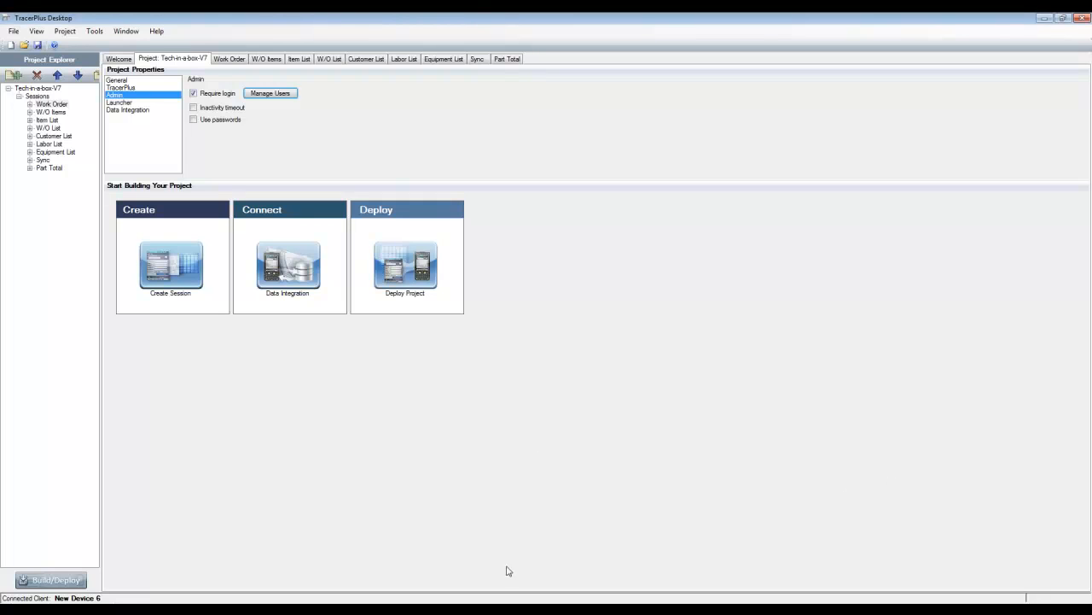
- Switch to Pocket Controller-Pro, launch TracerPlus on the mobile device and log in with the technician's username
{"action": "left_click", "coordinate": [375, 610]}
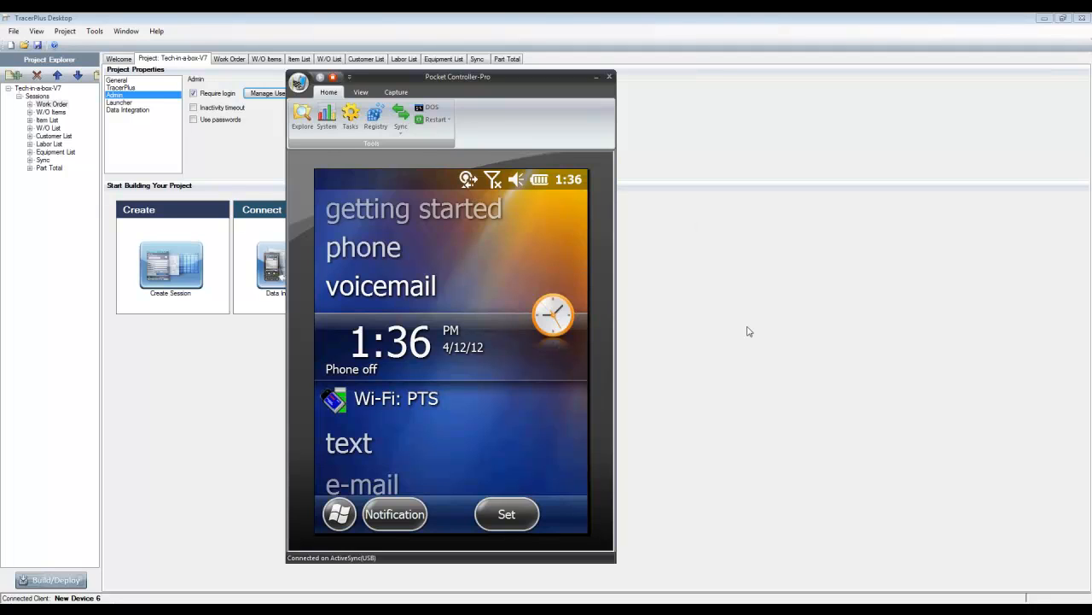
{"action": "left_click", "coordinate": [339, 514]}
{"action": "left_click", "coordinate": [369, 228]}
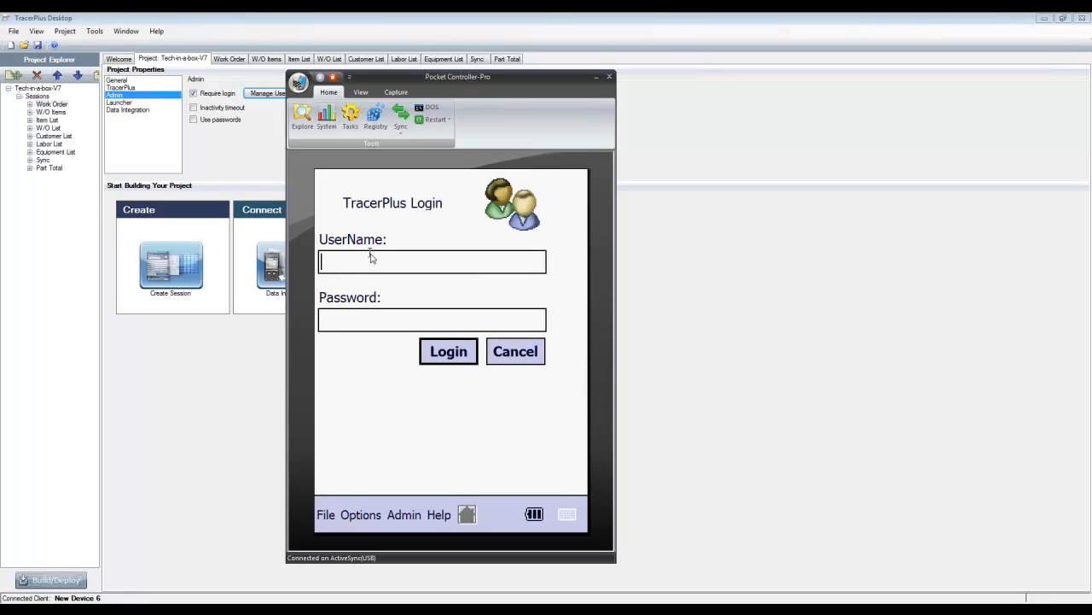
{"action": "type", "text": "Stan"}
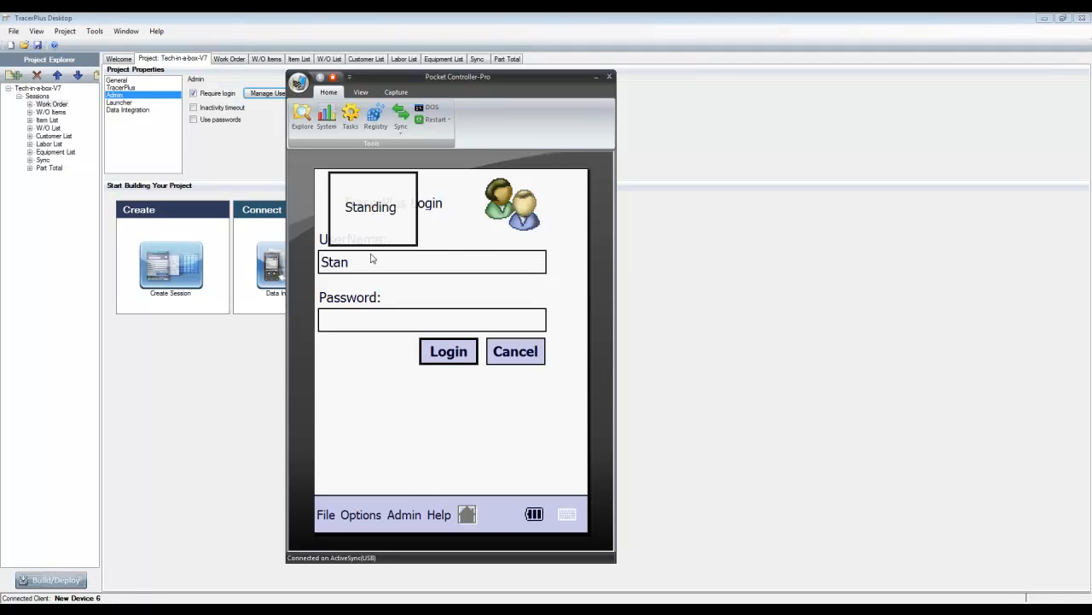
{"action": "key", "text": "Return"}
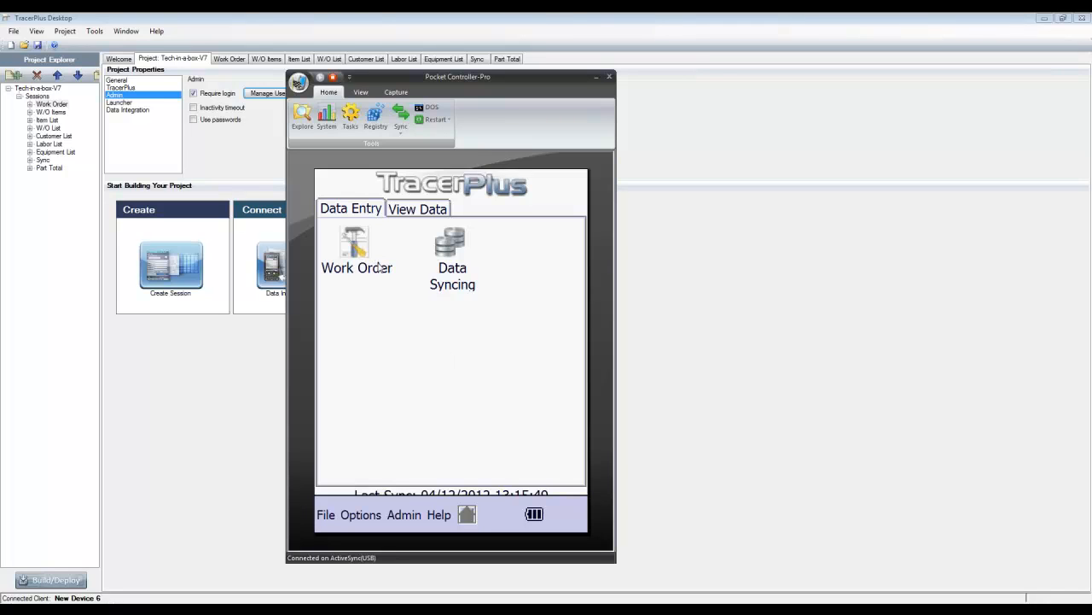
- Check the technician's open work orders in the Work Order form, exit it and show the View Data lists
{"action": "left_click", "coordinate": [358, 251]}
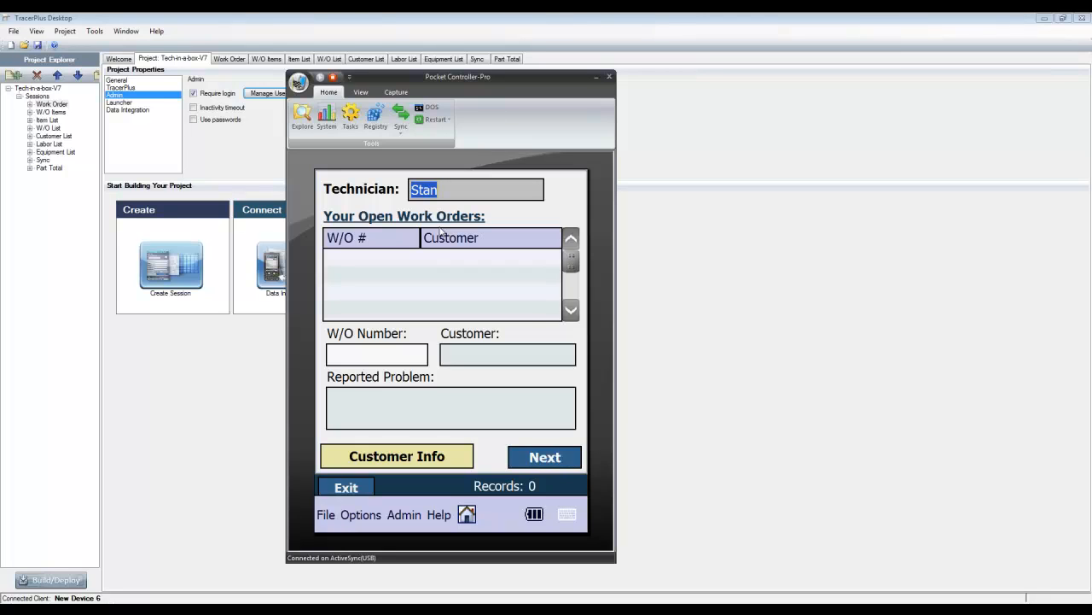
{"action": "left_click", "coordinate": [368, 487]}
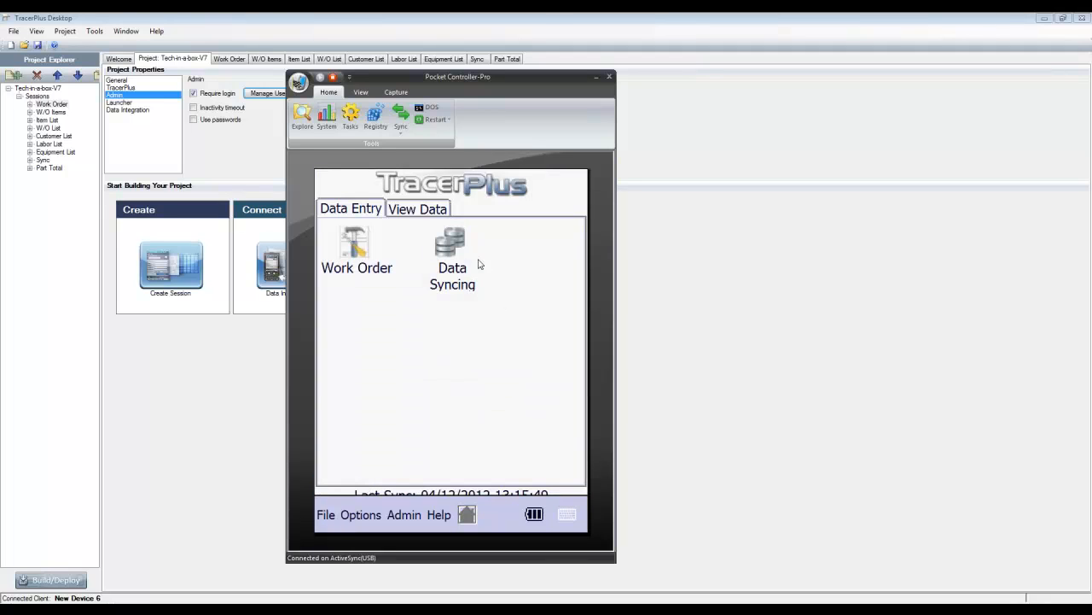
{"action": "left_click", "coordinate": [416, 210]}
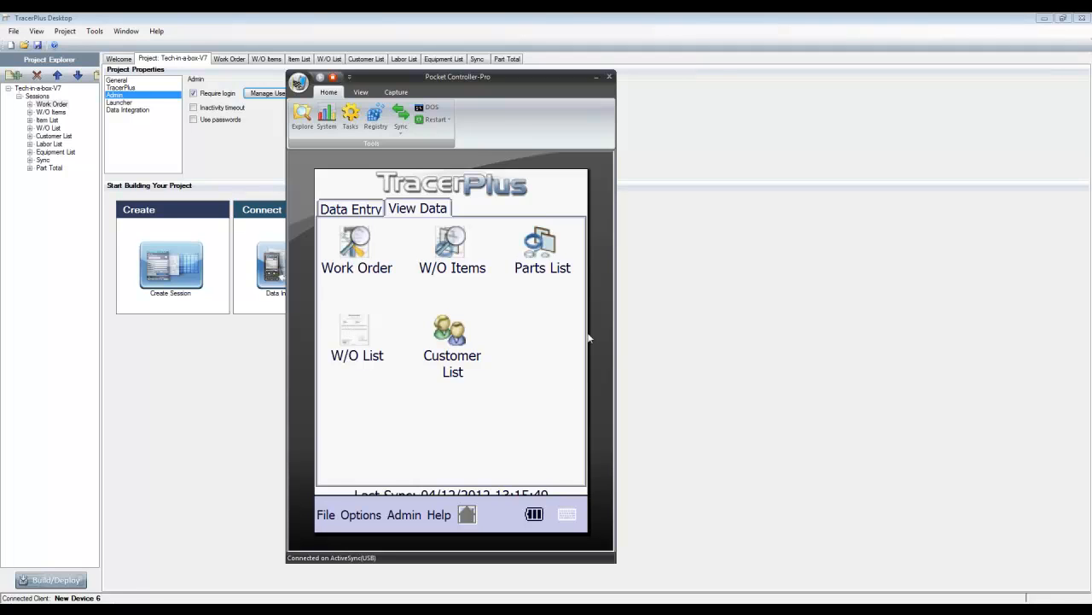
- Switch back to TracerPlus Desktop and display the Data Integration properties of the Tech-in-a-box-V7 project
{"action": "left_click", "coordinate": [806, 177]}
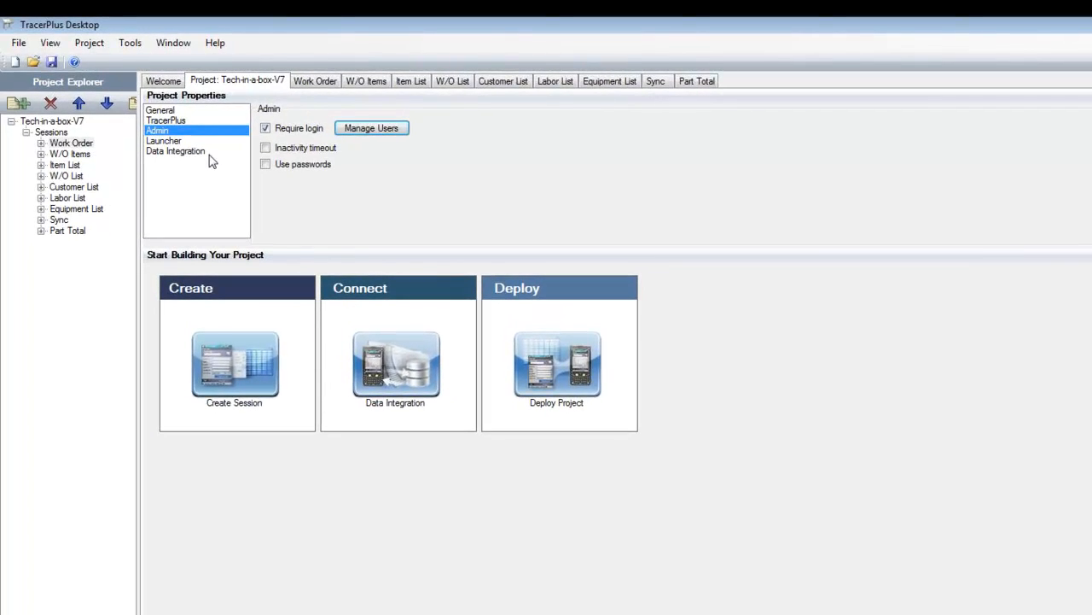
{"action": "left_click", "coordinate": [189, 151]}
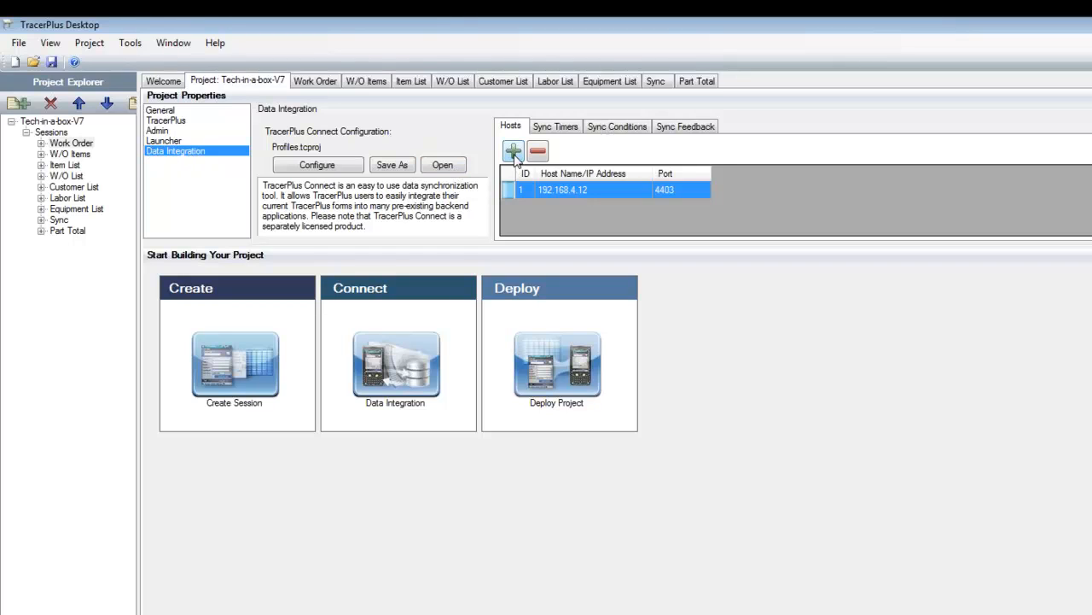
{"action": "left_click", "coordinate": [203, 142]}
{"action": "left_click", "coordinate": [203, 151]}
- Try adding a second sync host entry with a blank address, and remove that entry from the hosts list
{"action": "left_click", "coordinate": [513, 152]}
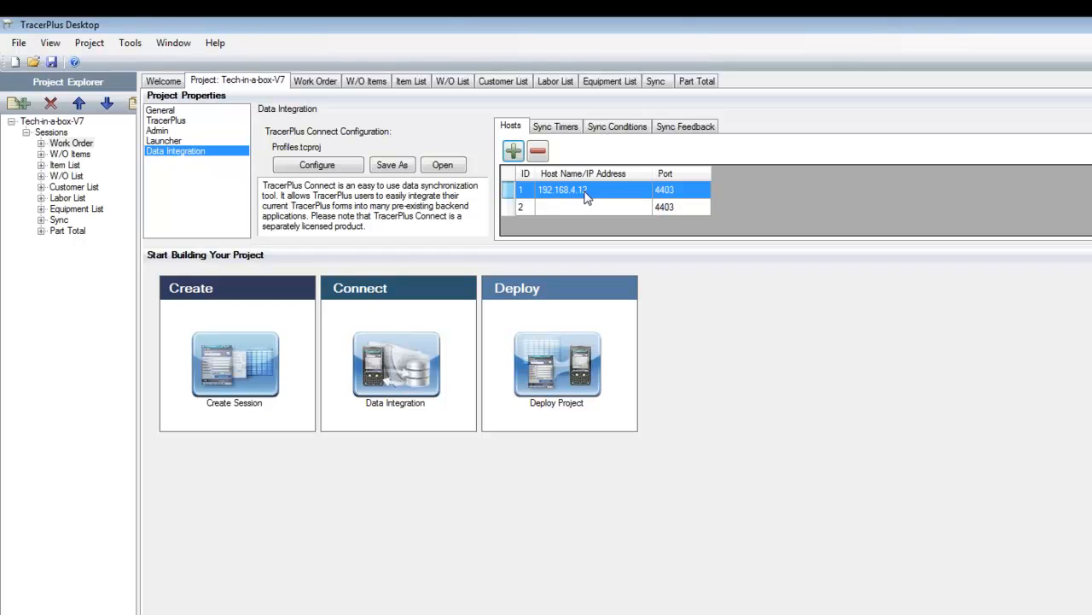
{"action": "left_click", "coordinate": [551, 206]}
{"action": "left_click", "coordinate": [558, 206]}
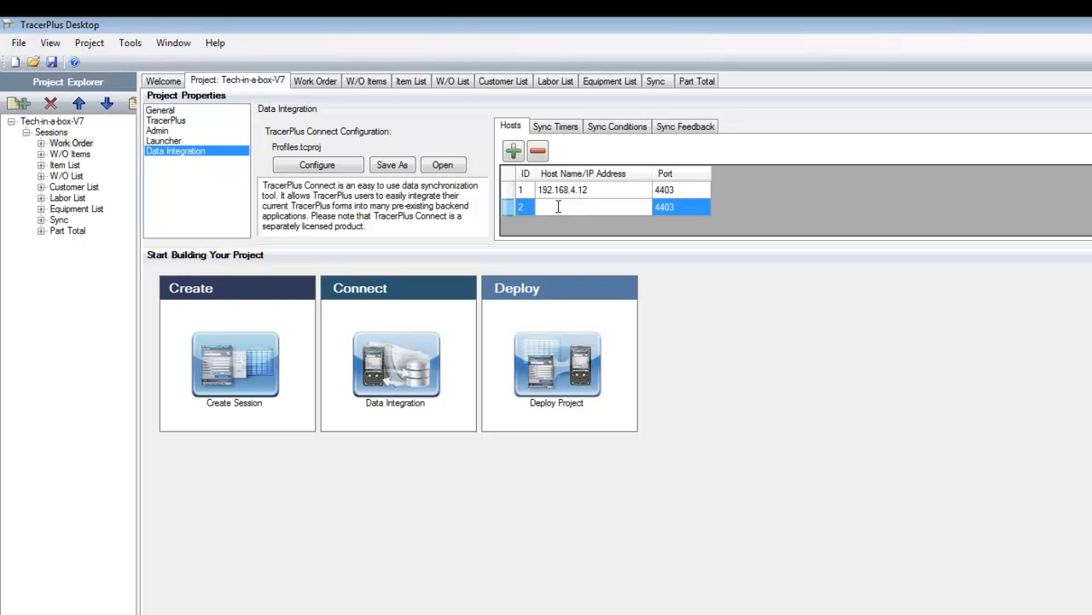
{"action": "left_click", "coordinate": [682, 191]}
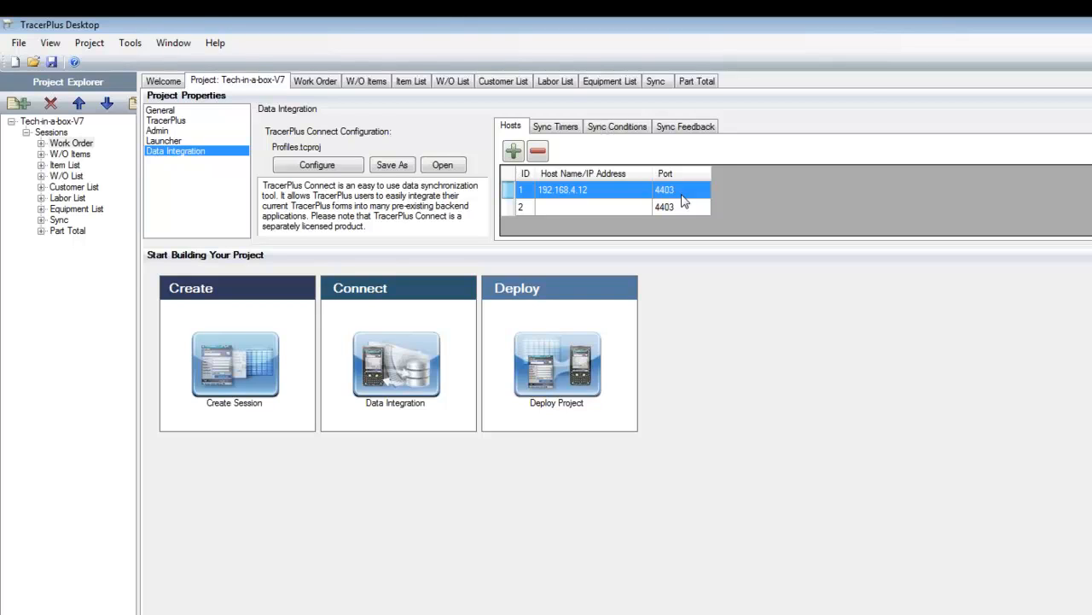
{"action": "left_click", "coordinate": [569, 208]}
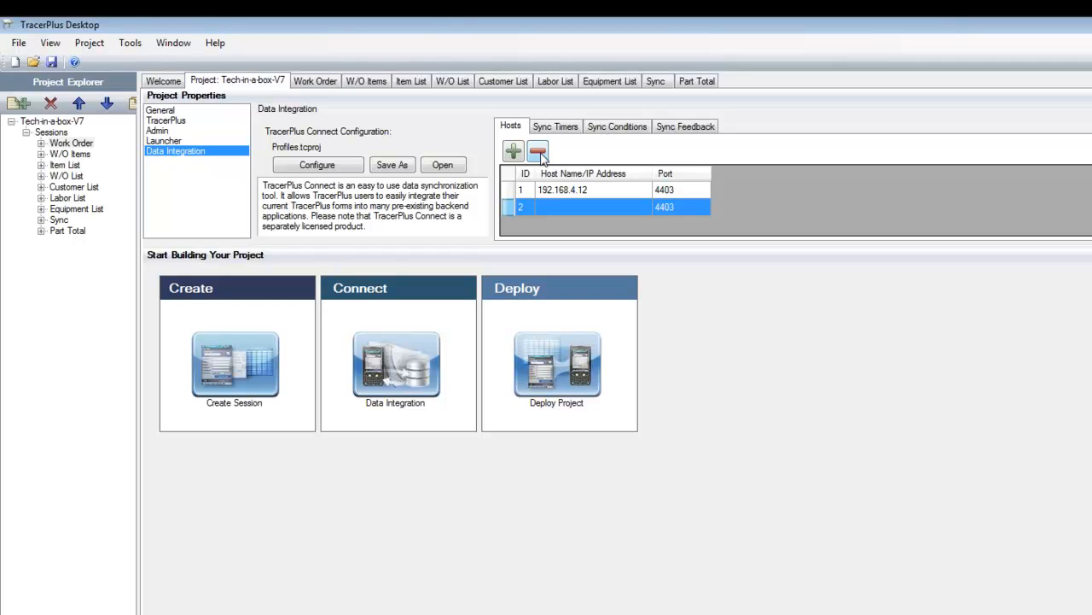
{"action": "left_click", "coordinate": [538, 152]}
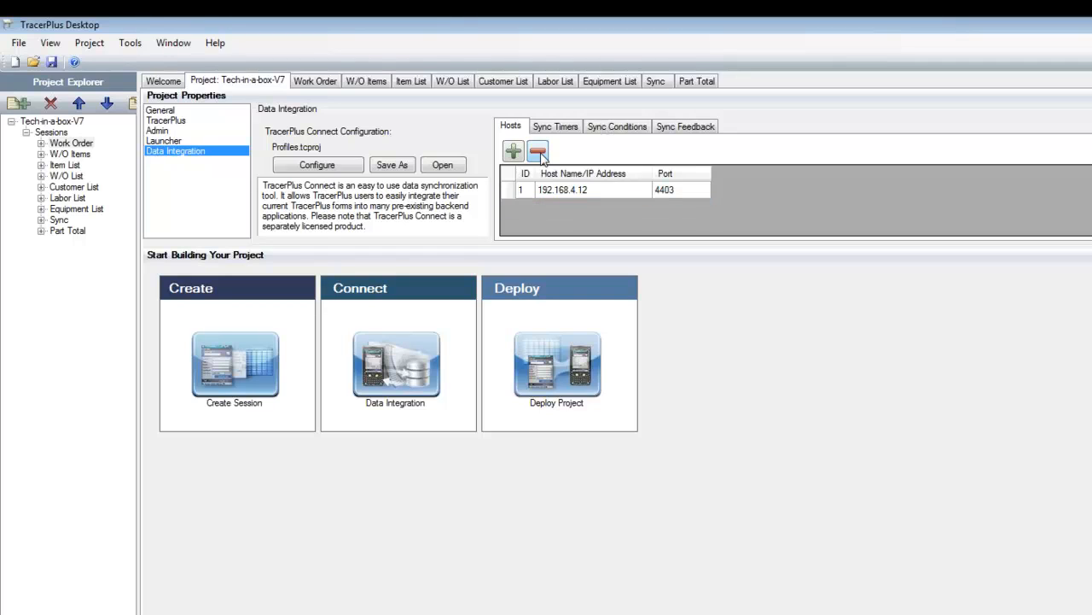
- Inspect the IP address and port entries of the host with ID 1
{"action": "double_click", "coordinate": [597, 190]}
{"action": "left_click", "coordinate": [598, 189]}
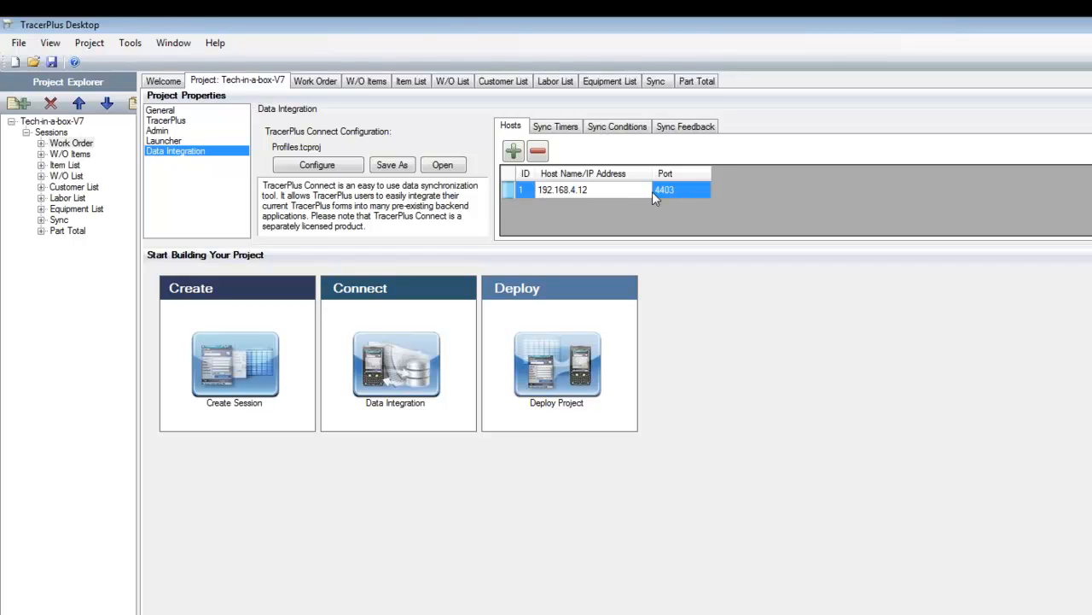
{"action": "left_click", "coordinate": [681, 191]}
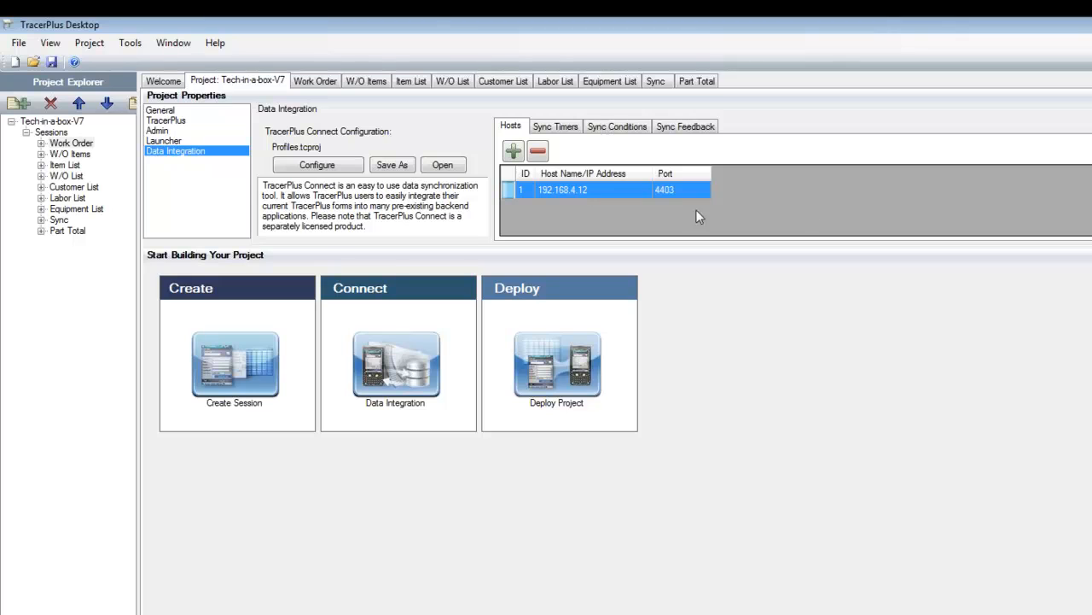
- Open the Sync session's form and examine the Button Action property of the Send Work Orders button
{"action": "left_click", "coordinate": [60, 220]}
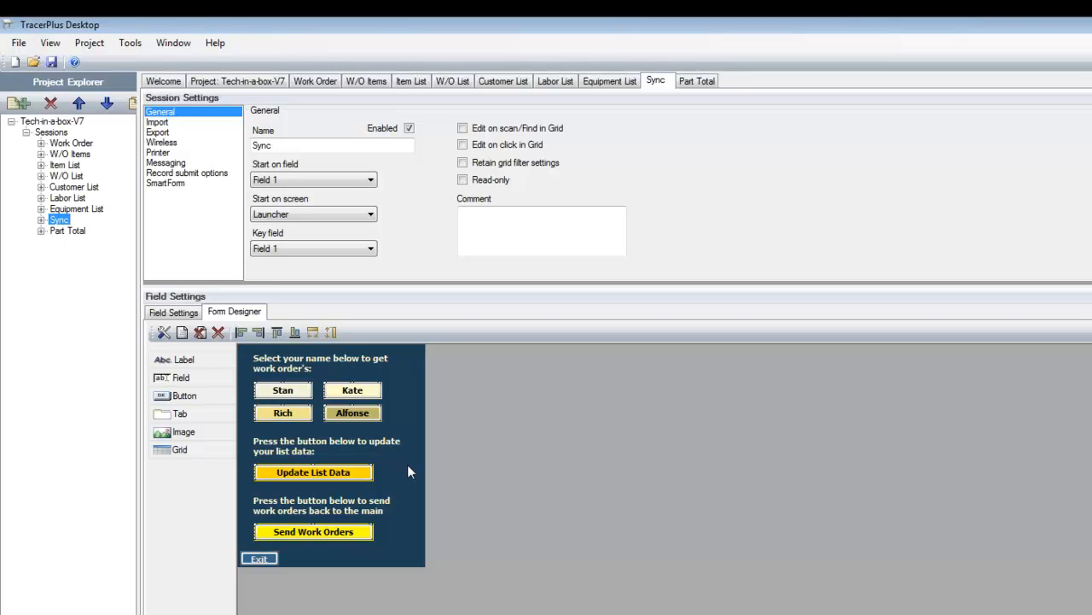
{"action": "left_click", "coordinate": [304, 472]}
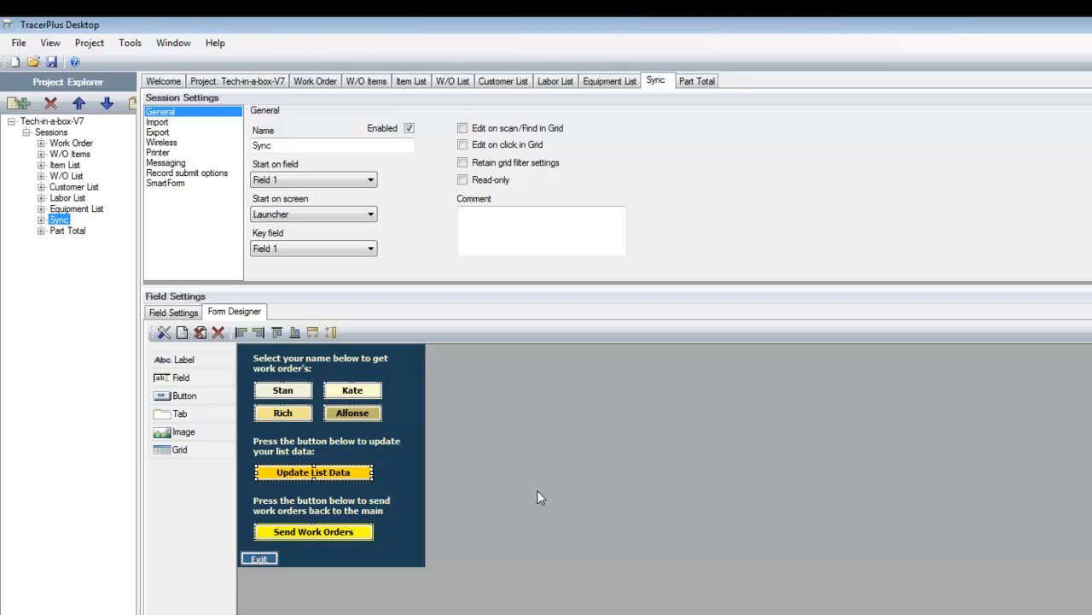
{"action": "left_click", "coordinate": [316, 531]}
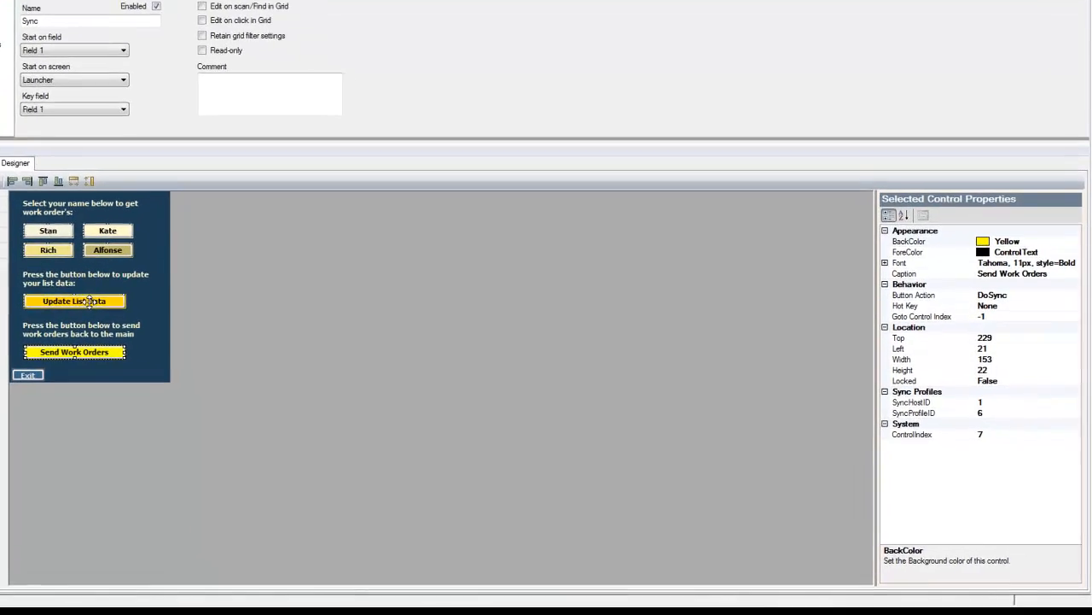
{"action": "left_click", "coordinate": [1045, 295]}
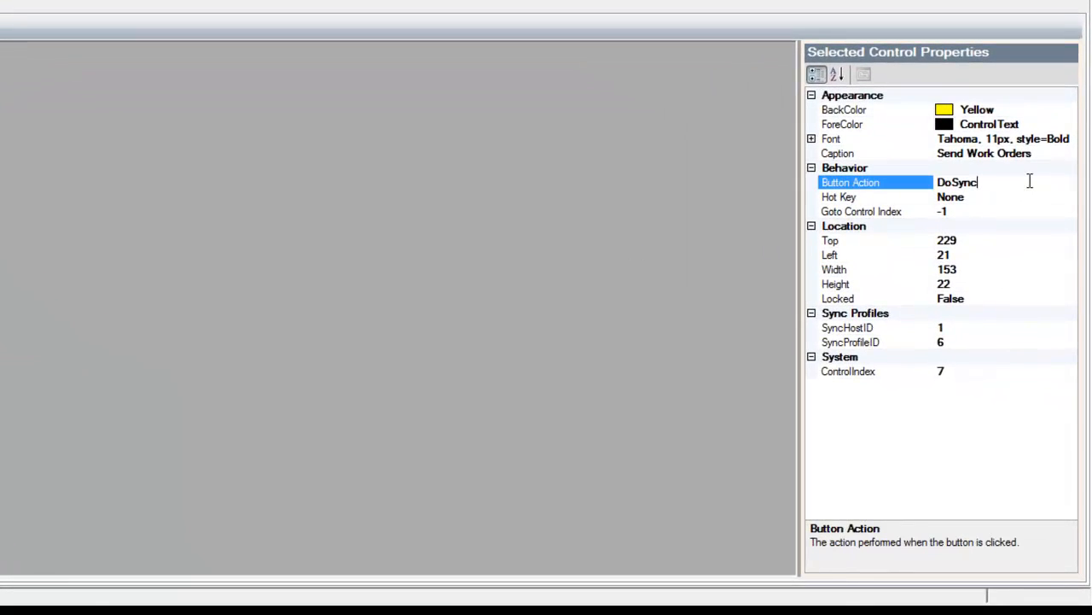
{"action": "left_click", "coordinate": [1069, 184]}
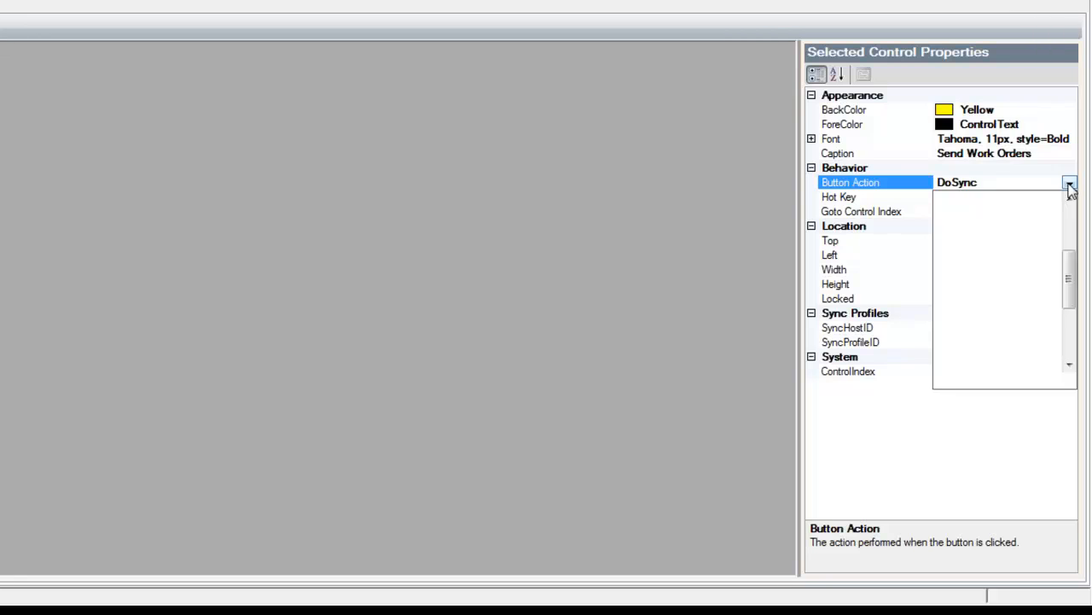
{"action": "left_click", "coordinate": [1069, 184]}
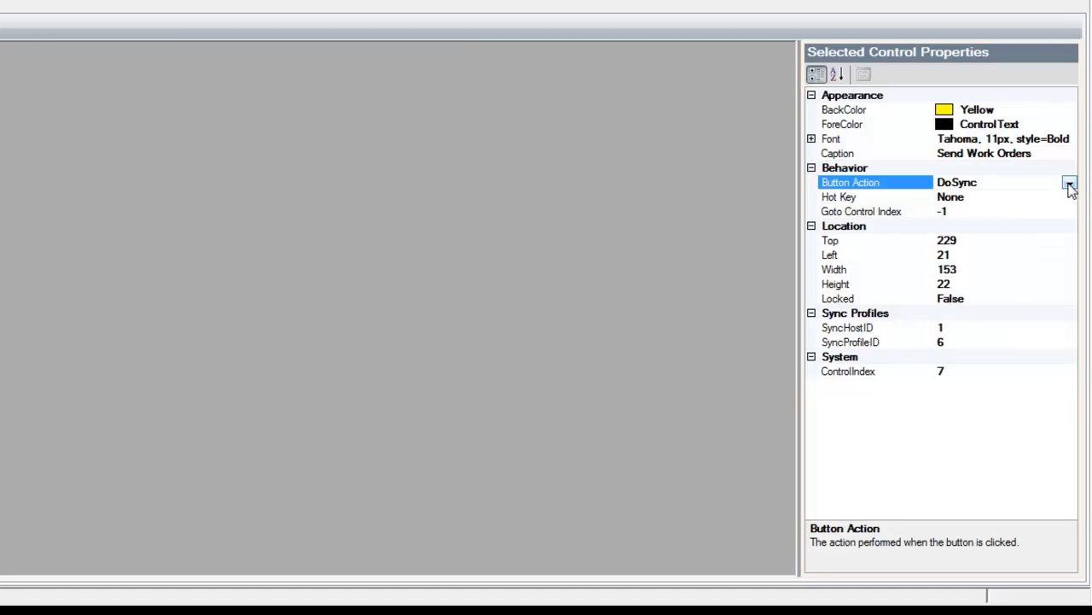
- Inspect the SyncHostID and SyncProfileID properties of the Send Work Orders button
{"action": "left_click", "coordinate": [933, 328]}
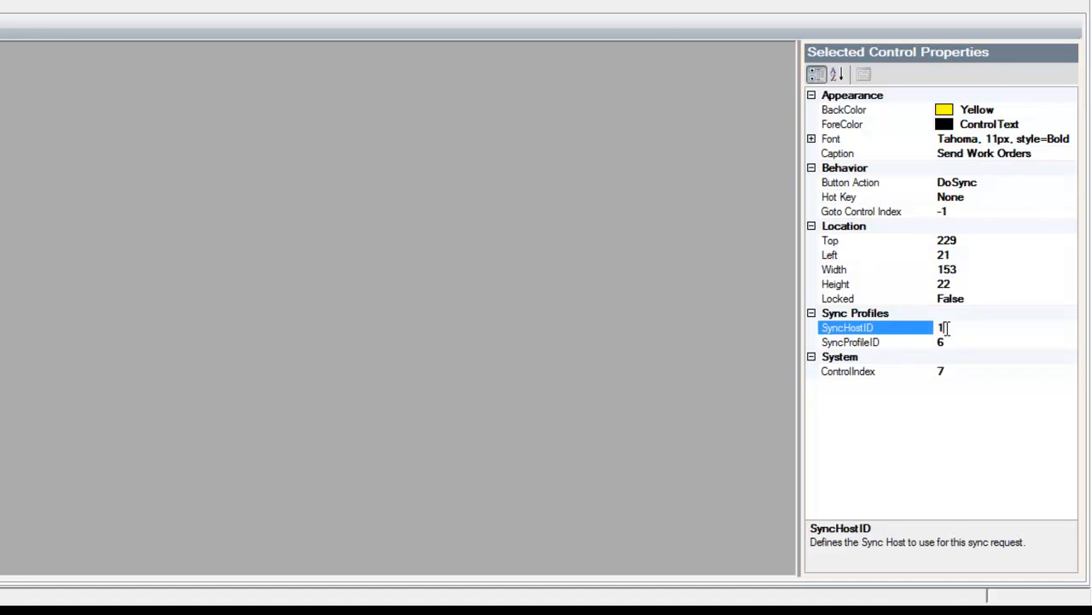
{"action": "left_click", "coordinate": [861, 345]}
{"action": "left_click", "coordinate": [853, 332]}
{"action": "left_click", "coordinate": [854, 345]}
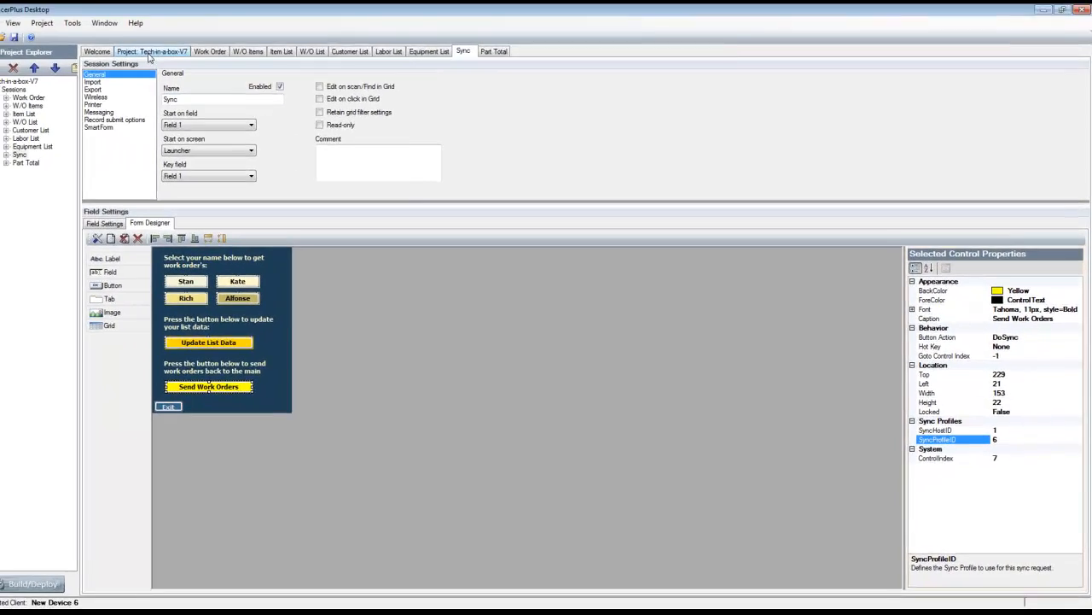
- Compare the host ID in the project's Data Integration settings with the Send Work Orders button's sync host and profile properties
{"action": "left_click", "coordinate": [162, 60]}
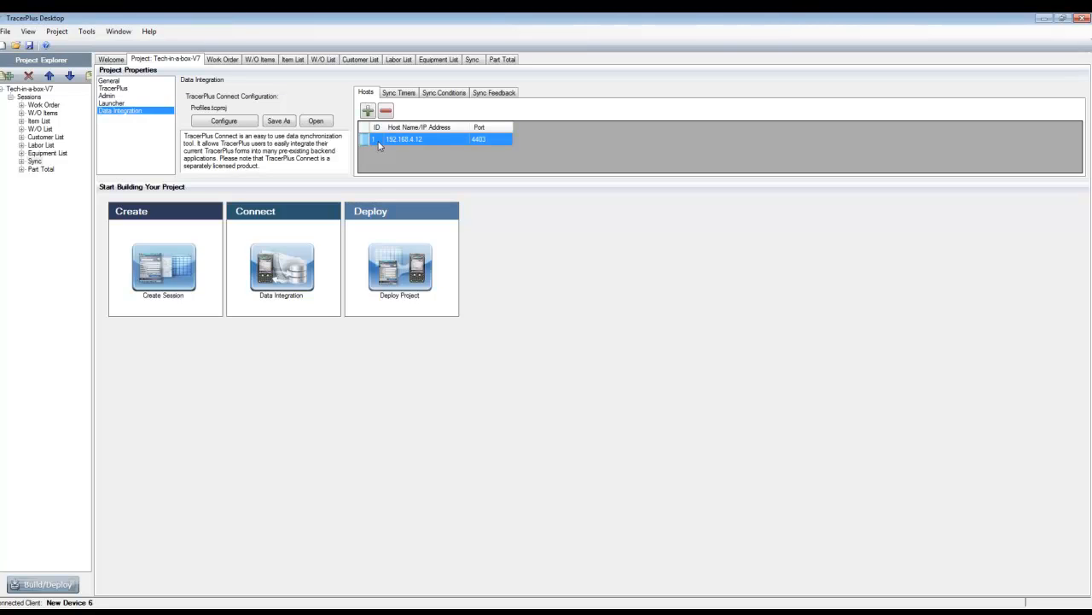
{"action": "left_click", "coordinate": [501, 61]}
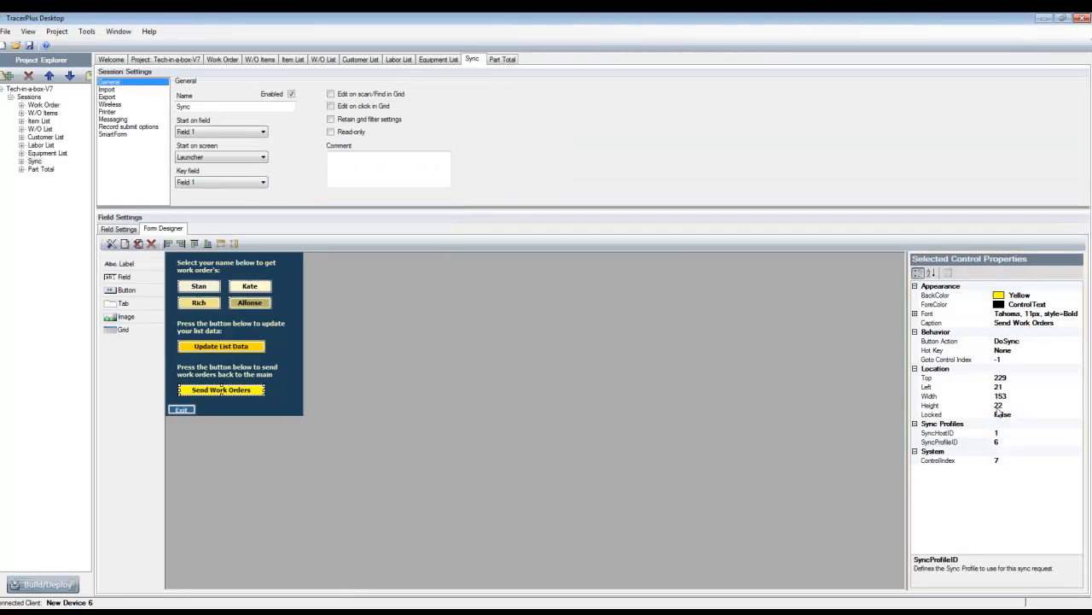
{"action": "left_click", "coordinate": [998, 433]}
{"action": "left_click", "coordinate": [1007, 442]}
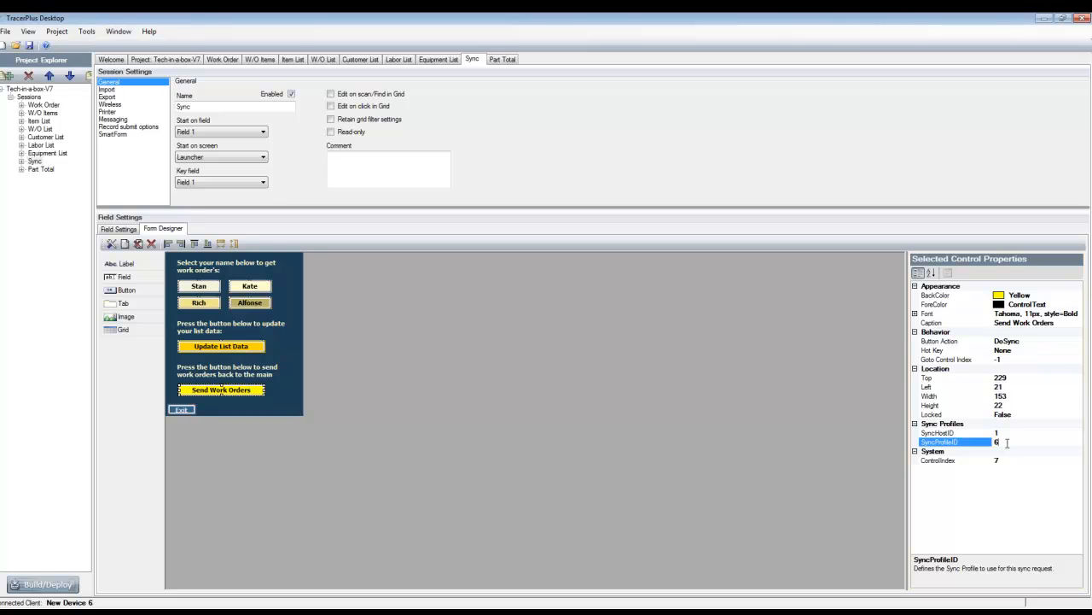
{"action": "left_click", "coordinate": [600, 347]}
- Switch to TracerPlus Connect and compare the profile IDs and numbered names of the first two Get Work Orders profiles
{"action": "left_click", "coordinate": [402, 611]}
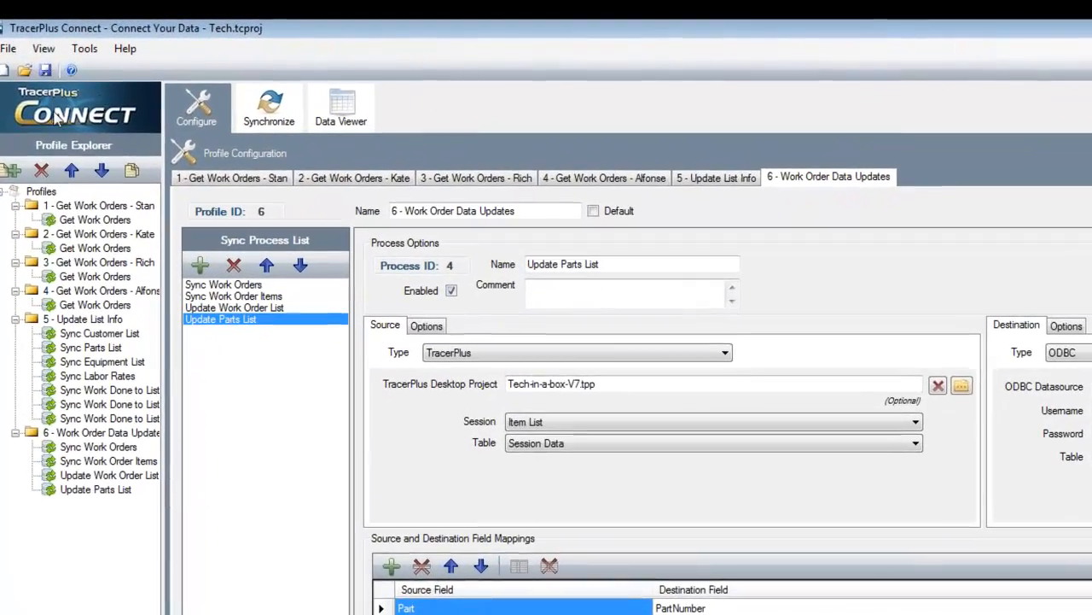
{"action": "left_click", "coordinate": [89, 206]}
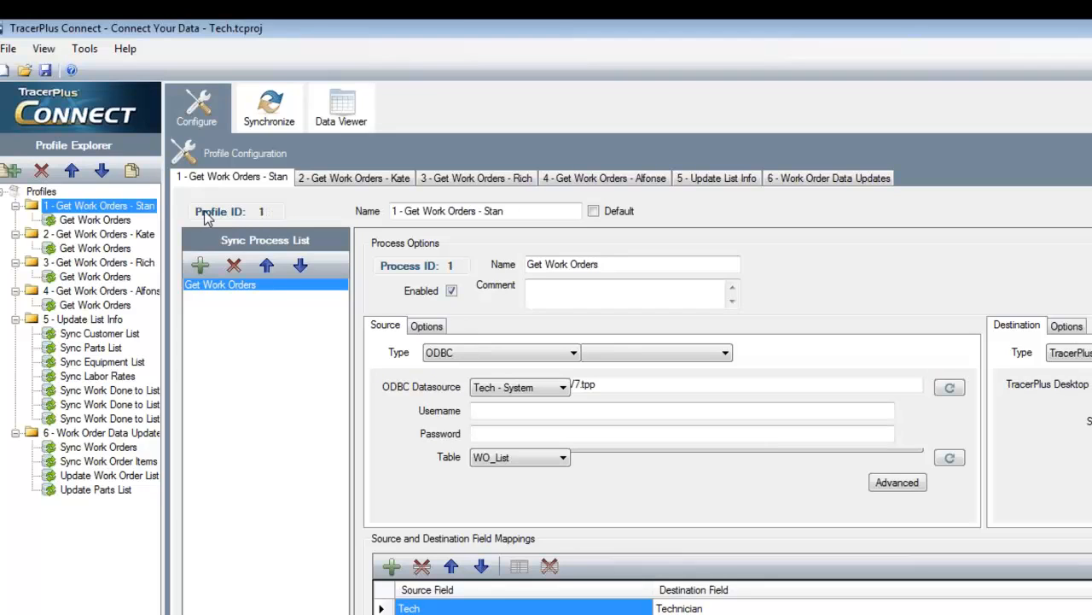
{"action": "left_click", "coordinate": [138, 234]}
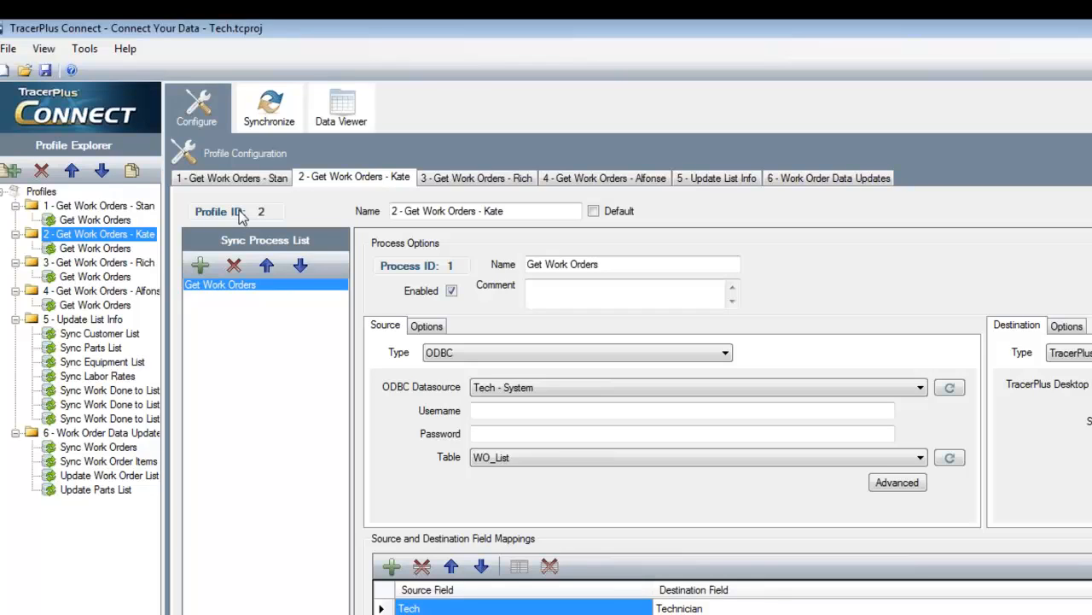
{"action": "left_click", "coordinate": [525, 213]}
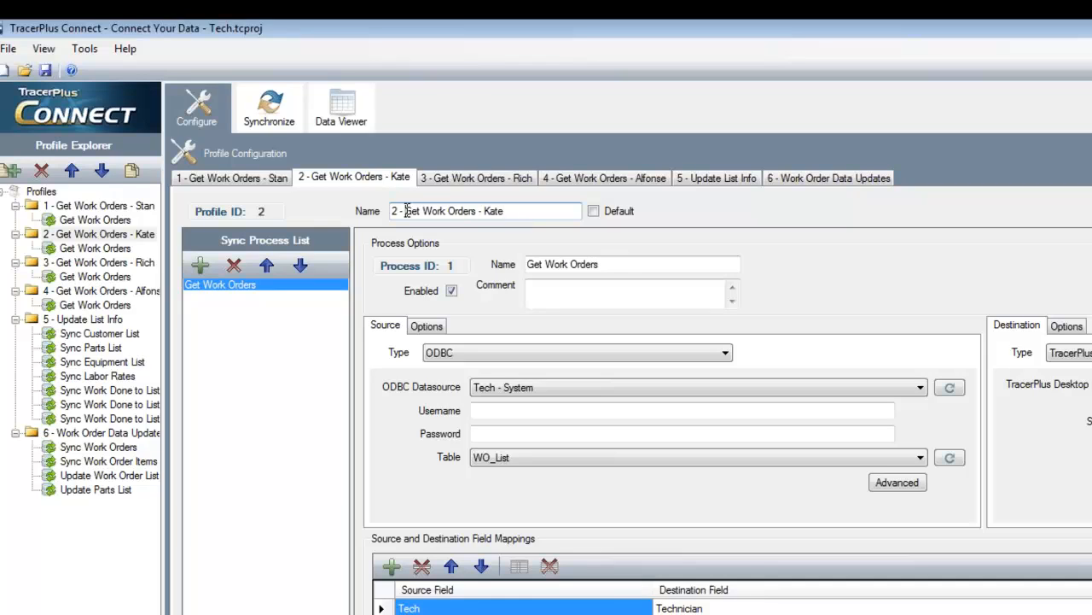
{"action": "left_click_drag", "start_coordinate": [408, 211], "coordinate": [383, 215]}
{"action": "left_click", "coordinate": [399, 213]}
- Review the sync profiles in order from the first Get Work Orders profile through 5 - Update List Info
{"action": "left_click", "coordinate": [97, 208]}
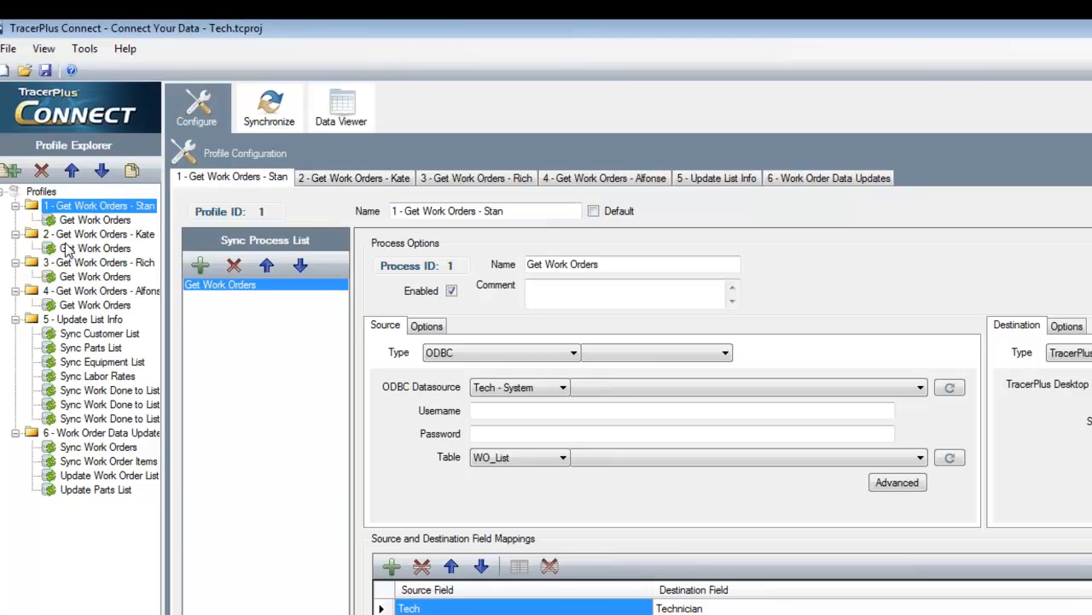
{"action": "left_click", "coordinate": [70, 236]}
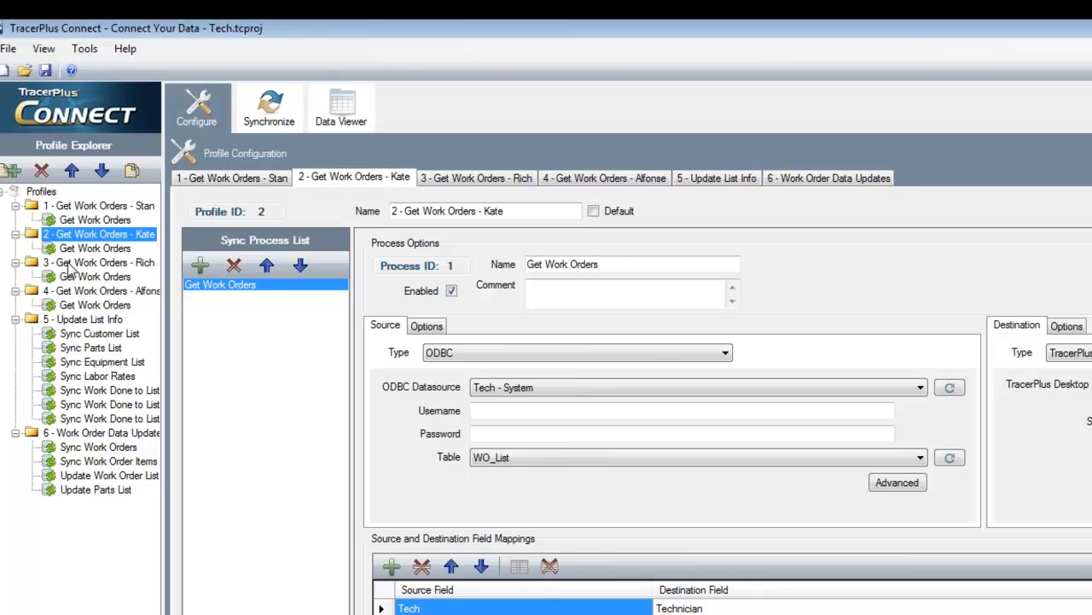
{"action": "left_click", "coordinate": [69, 264]}
{"action": "left_click", "coordinate": [71, 292]}
{"action": "left_click", "coordinate": [72, 321]}
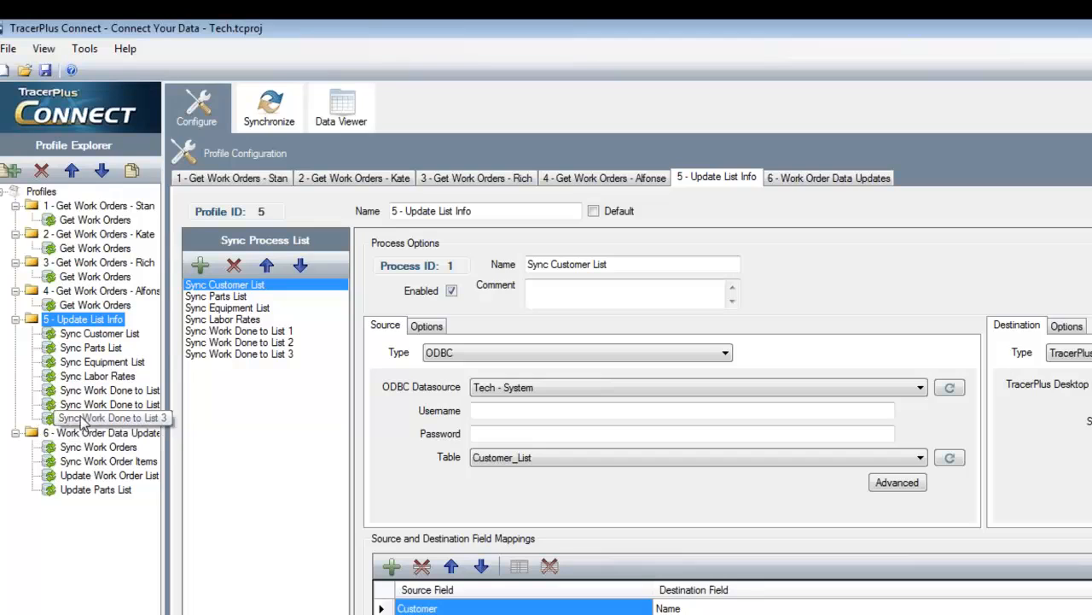
- Open the first Get Work Orders profile and examine its source and destination settings
{"action": "left_click", "coordinate": [95, 209]}
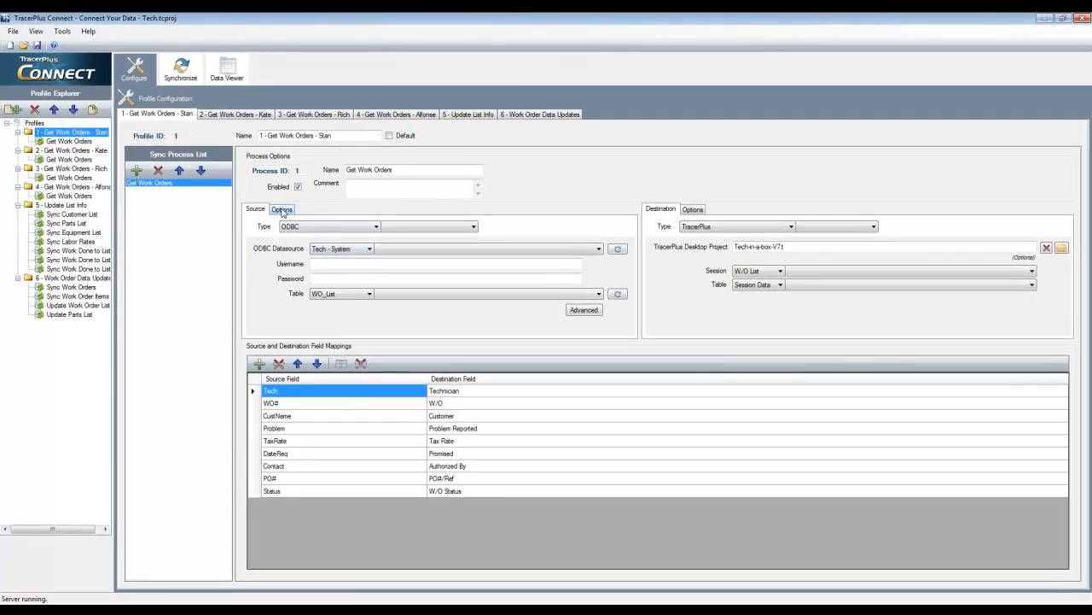
{"action": "left_click", "coordinate": [282, 210]}
{"action": "left_click", "coordinate": [255, 209]}
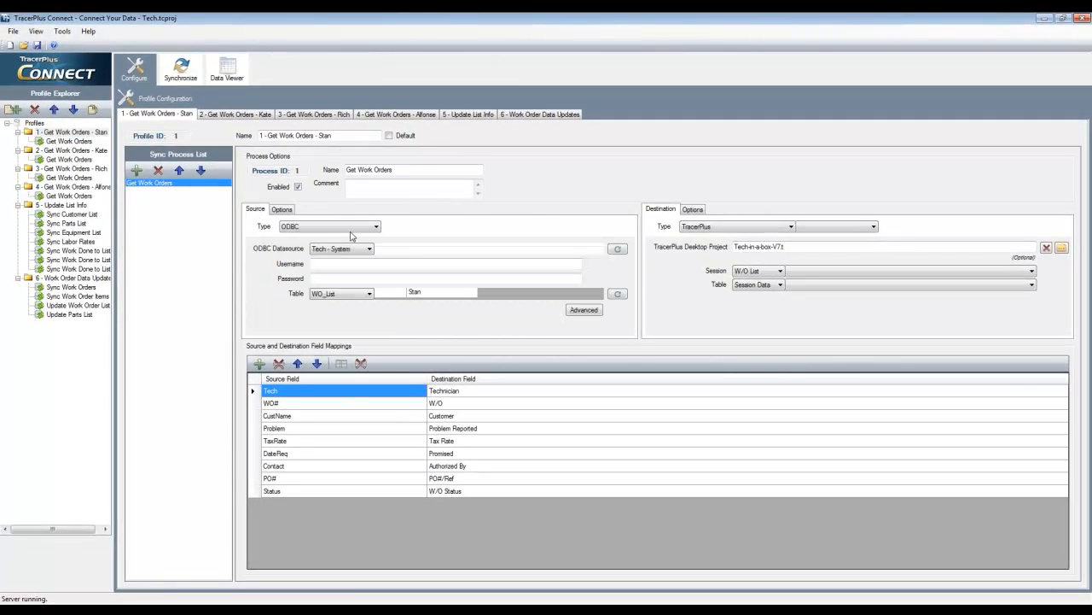
{"action": "left_click", "coordinate": [351, 229]}
{"action": "left_click", "coordinate": [357, 248]}
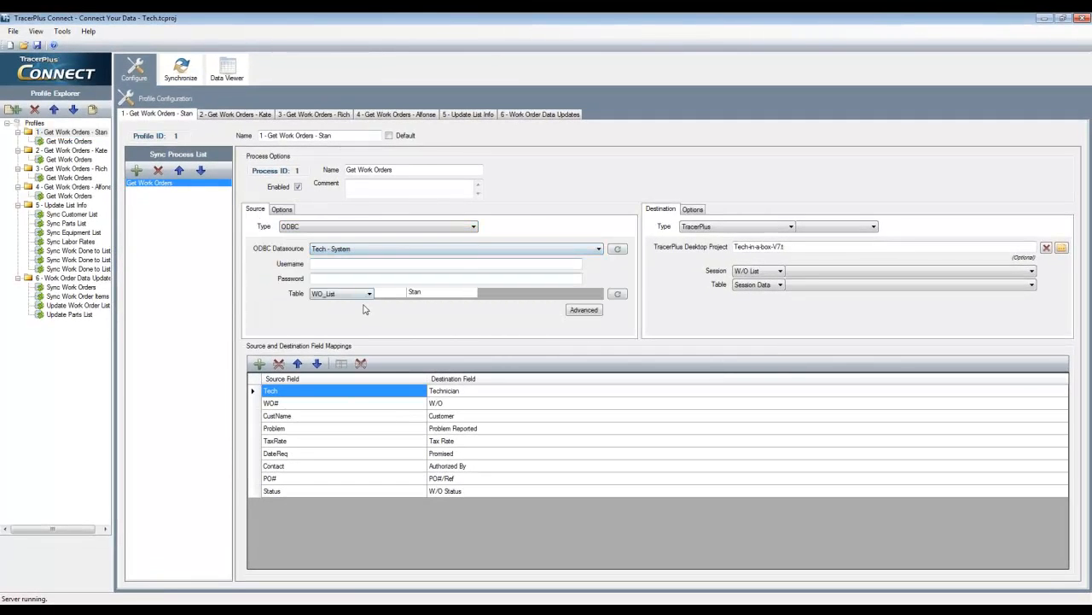
{"action": "left_click", "coordinate": [725, 226]}
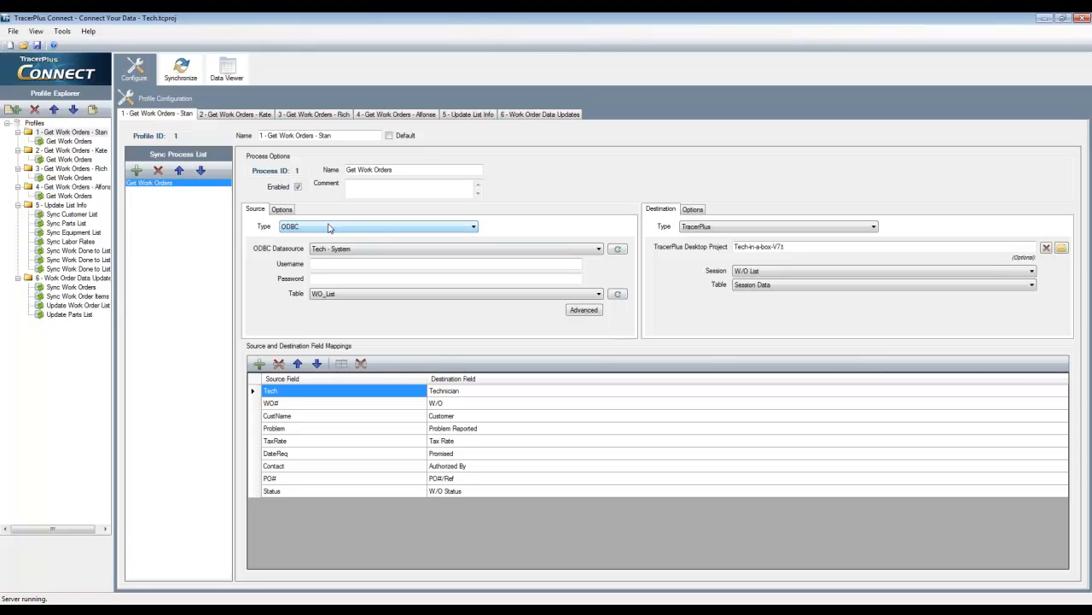
- Inspect the available ODBC datasources and source tables for the first Get Work Orders profile, keeping Tech - System and WO_List
{"action": "left_click", "coordinate": [398, 248]}
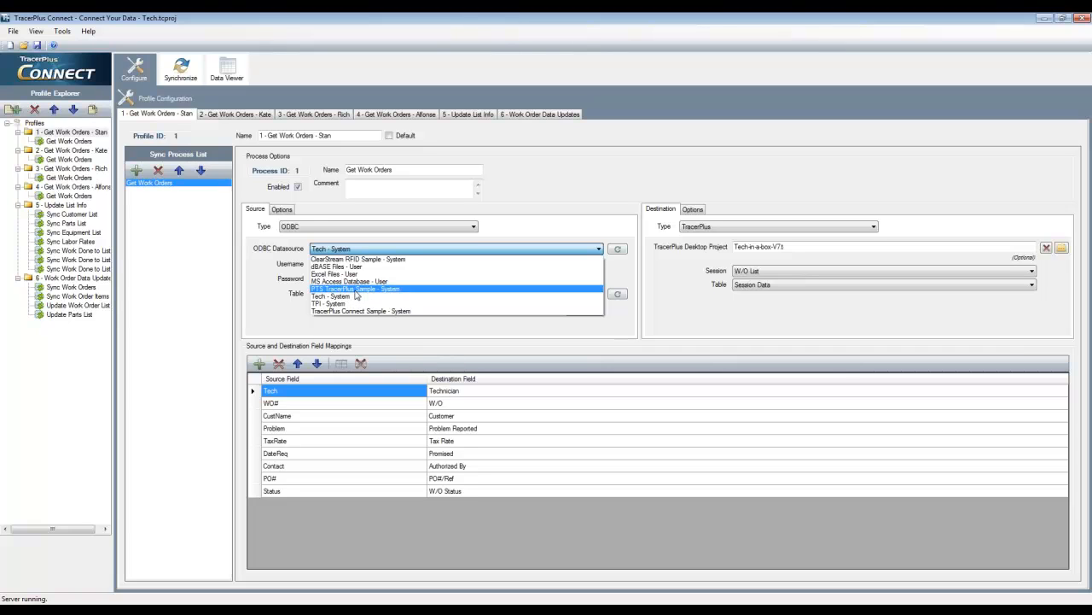
{"action": "left_click", "coordinate": [557, 216]}
{"action": "left_click", "coordinate": [354, 296]}
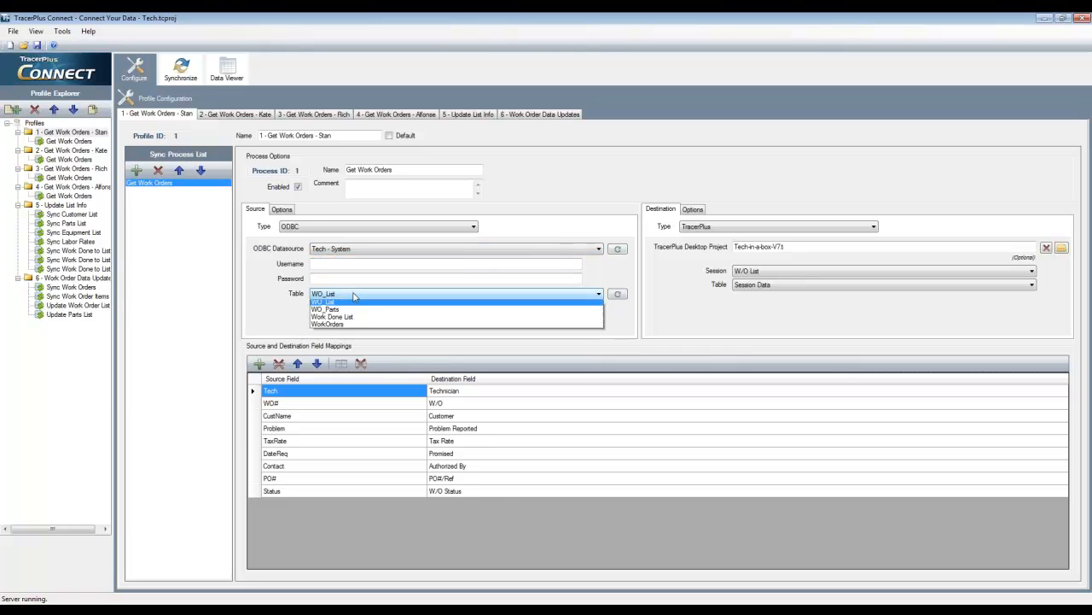
{"action": "left_click", "coordinate": [354, 295]}
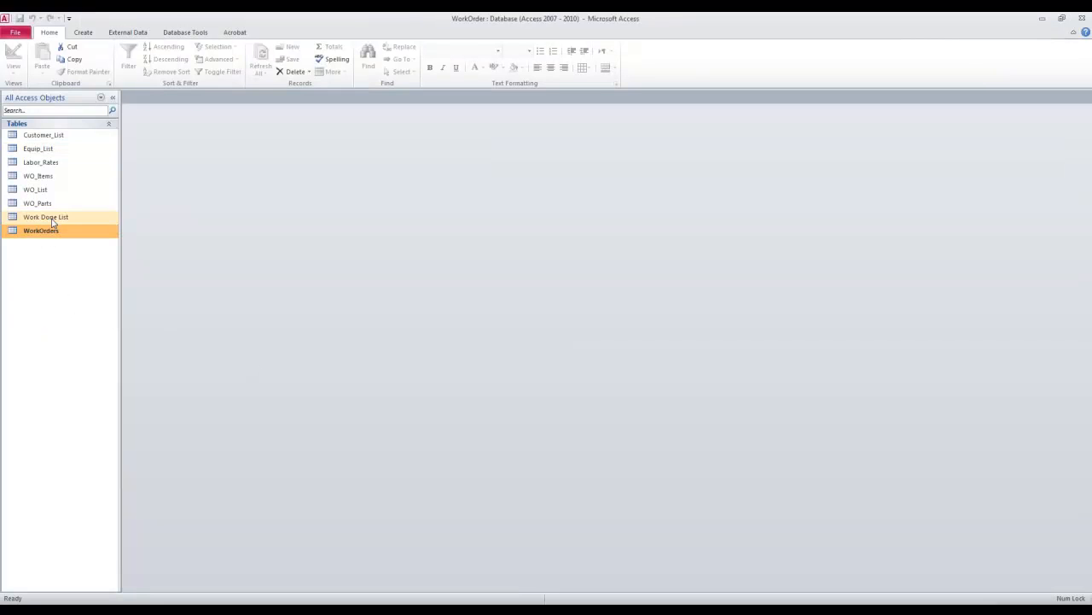
- In Microsoft Access, open the WO_List table, examine its records and Tech column, and return to TracerPlus Connect
{"action": "double_click", "coordinate": [34, 188]}
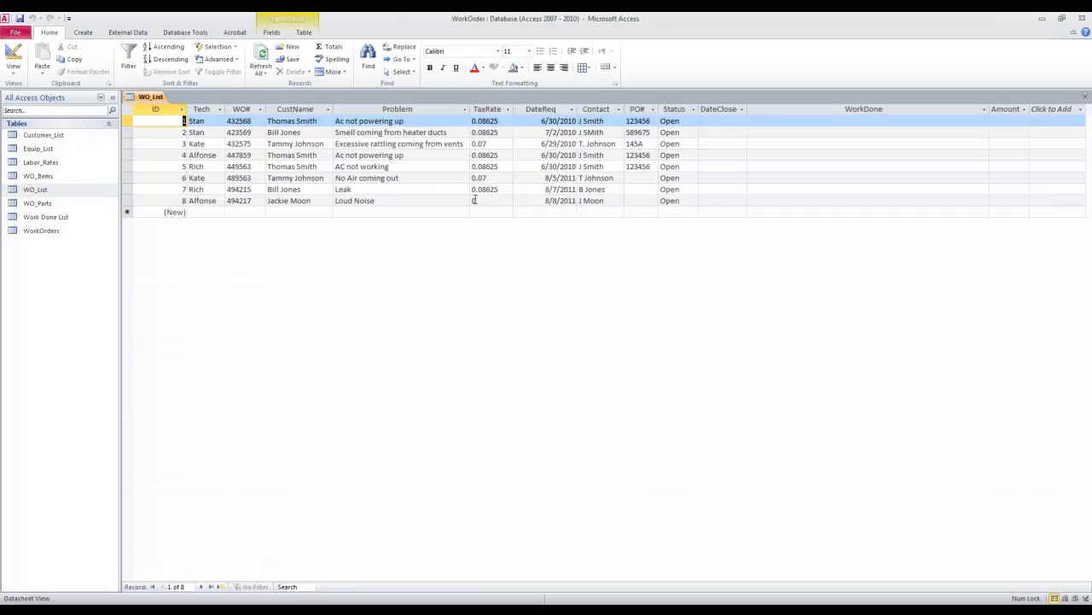
{"action": "left_click", "coordinate": [475, 200]}
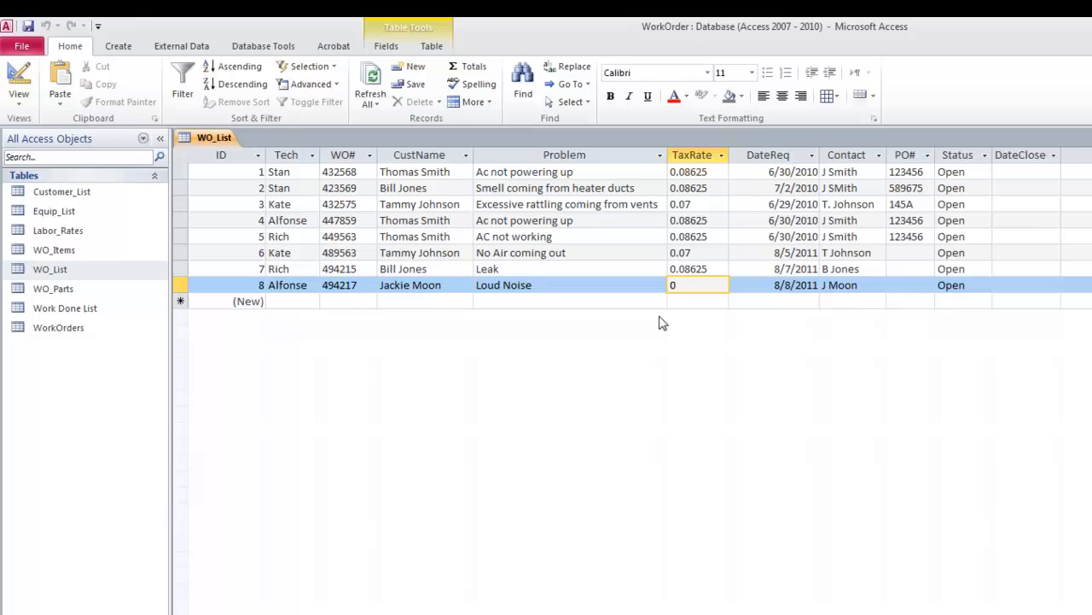
{"action": "left_click", "coordinate": [296, 158]}
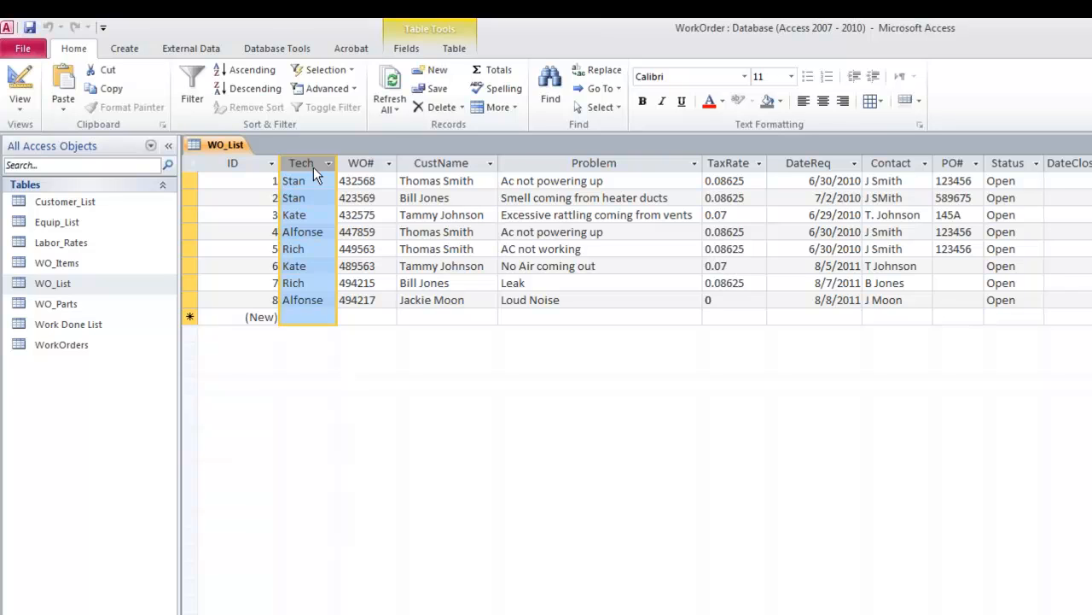
{"action": "left_click", "coordinate": [524, 250]}
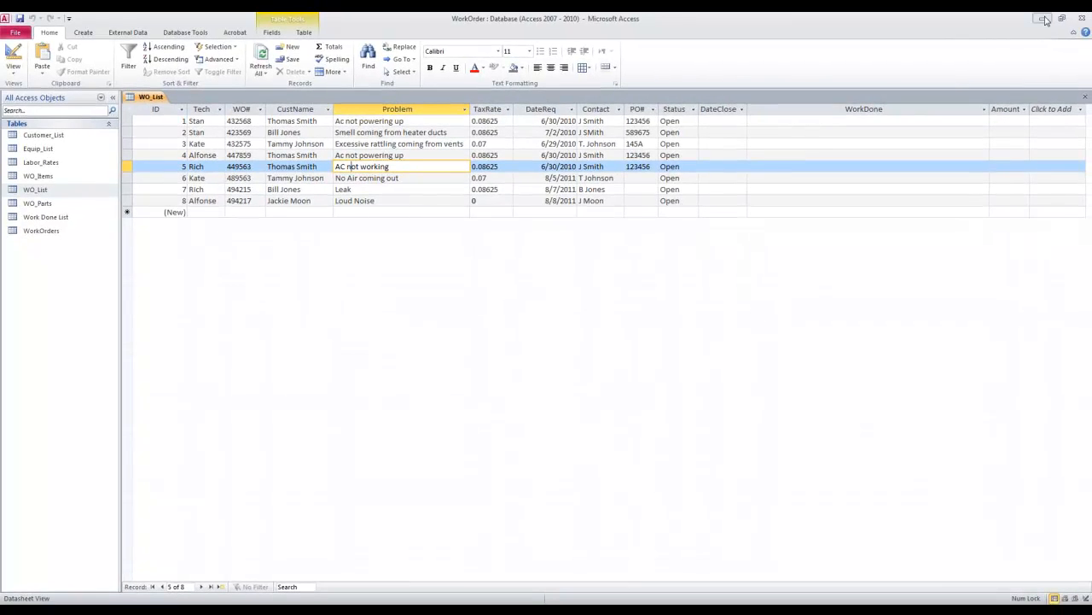
{"action": "left_click", "coordinate": [1045, 18]}
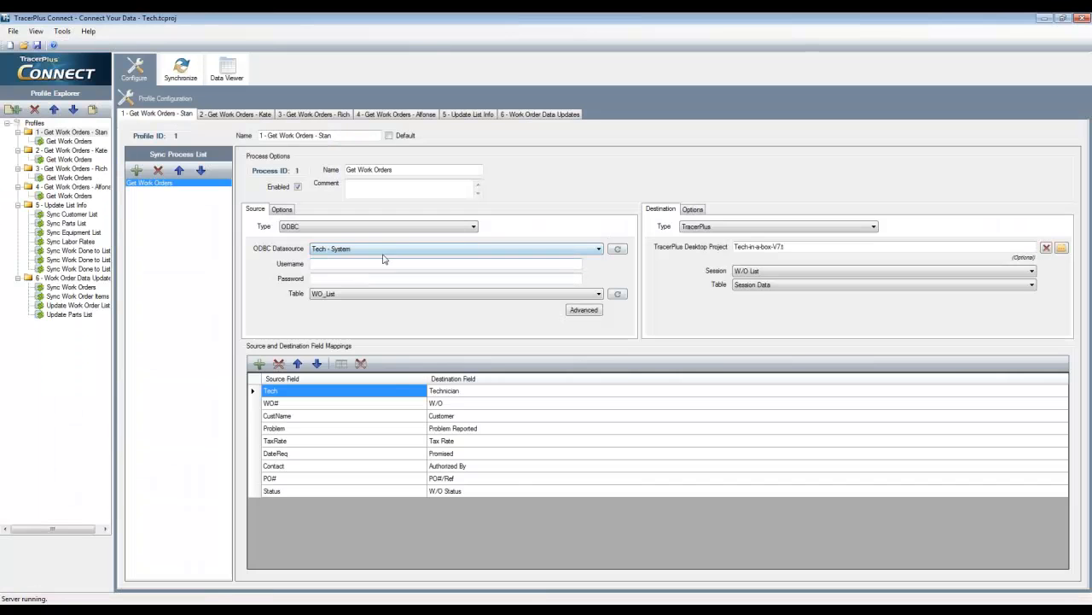
- Inspect the destination type choices and browse the Projects folder for a TracerPlus Desktop project without choosing one
{"action": "left_click", "coordinate": [699, 229]}
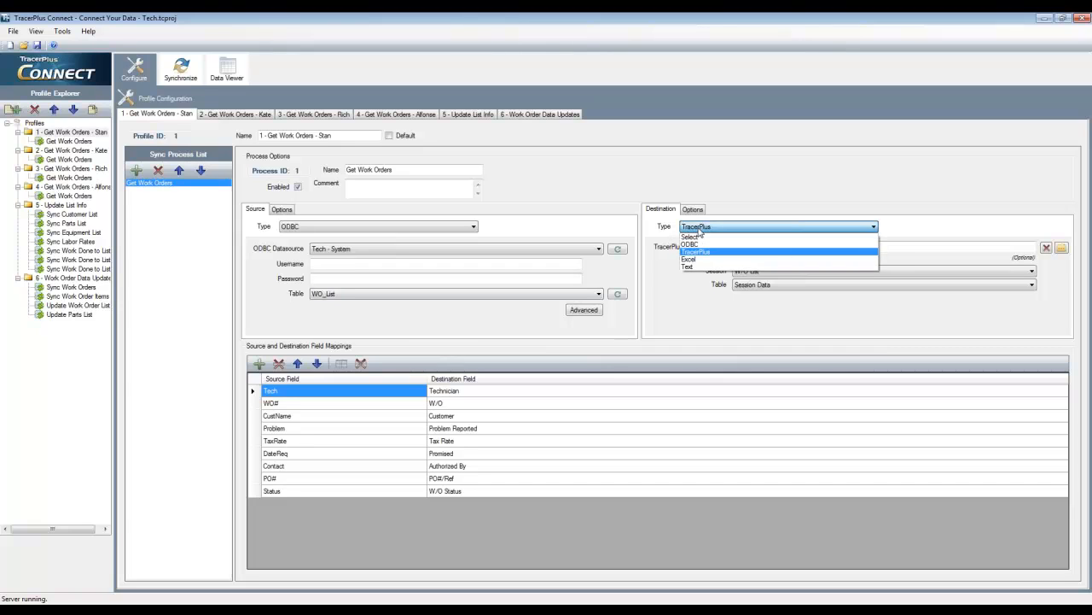
{"action": "left_click", "coordinate": [701, 230]}
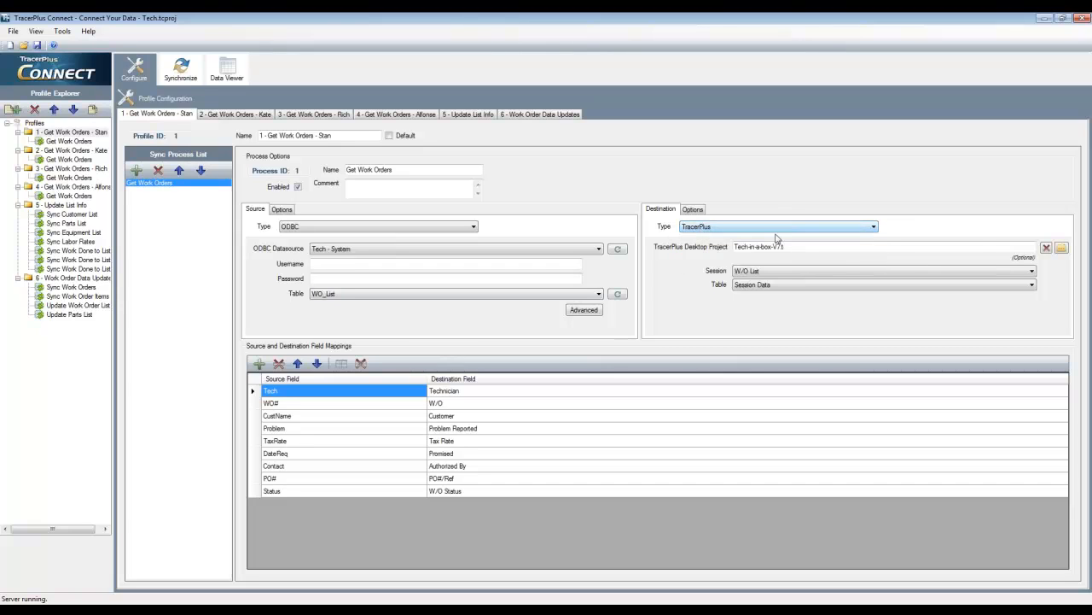
{"action": "left_click", "coordinate": [1062, 247]}
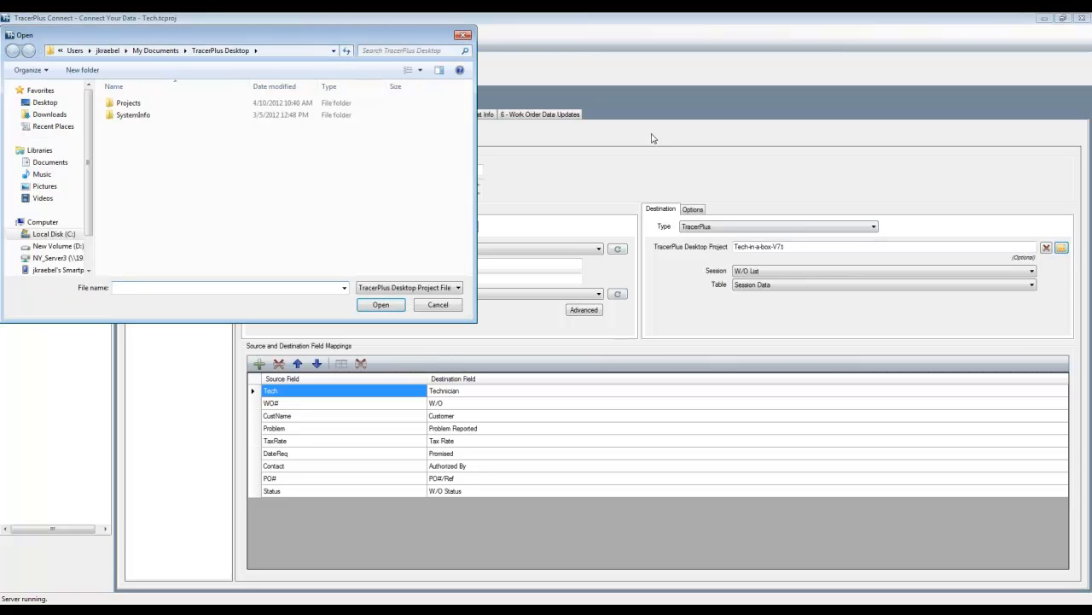
{"action": "double_click", "coordinate": [125, 103]}
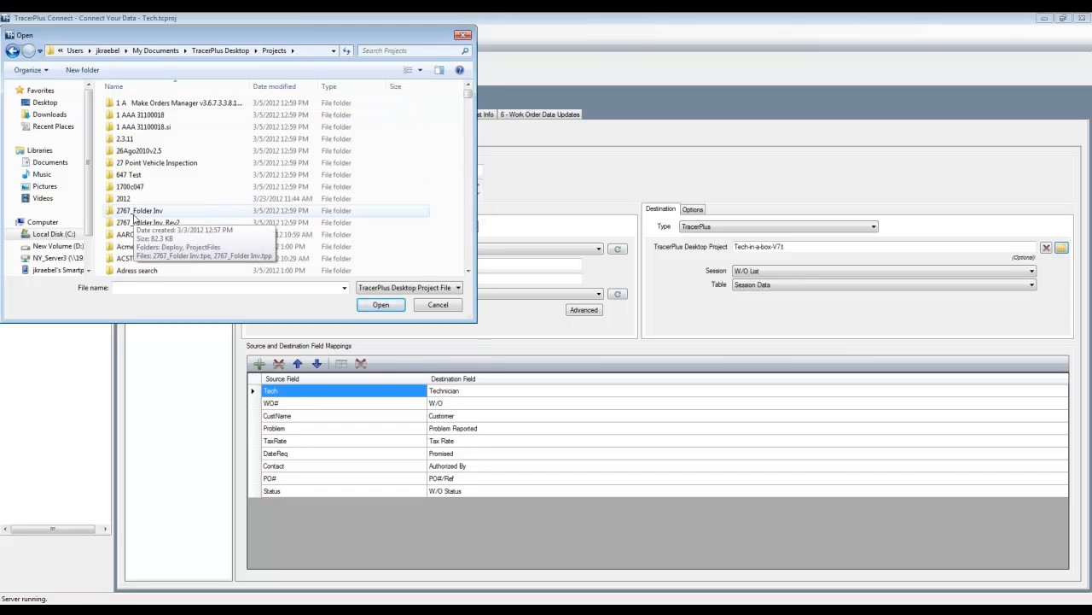
{"action": "left_click", "coordinate": [463, 35]}
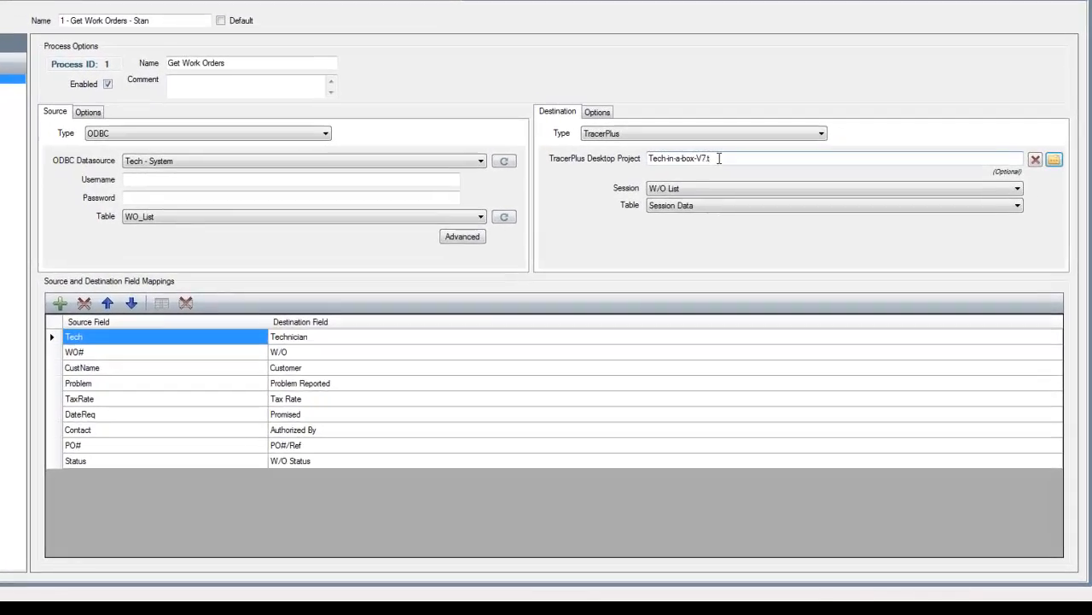
- Inspect the destination's available sessions and tables, keeping W/O List and Session Data
{"action": "left_click", "coordinate": [1017, 183]}
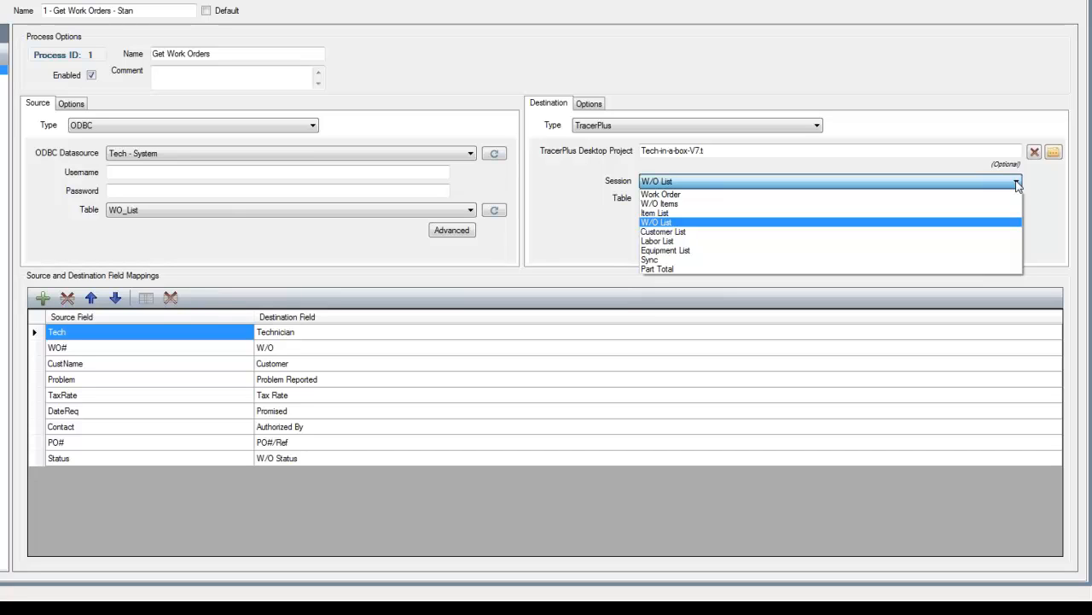
{"action": "left_click", "coordinate": [550, 194]}
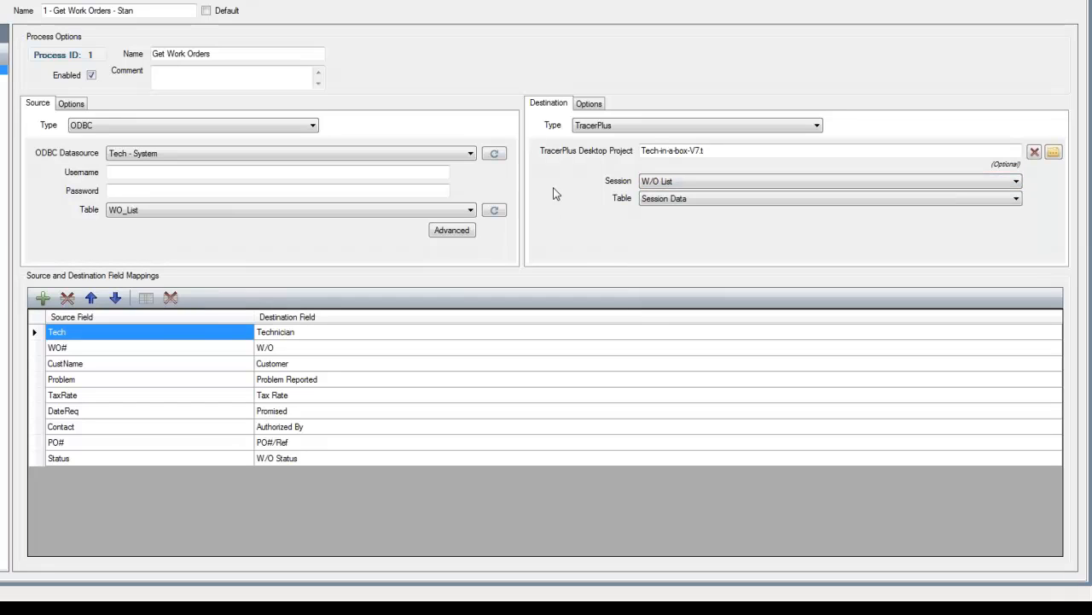
{"action": "left_click", "coordinate": [740, 199]}
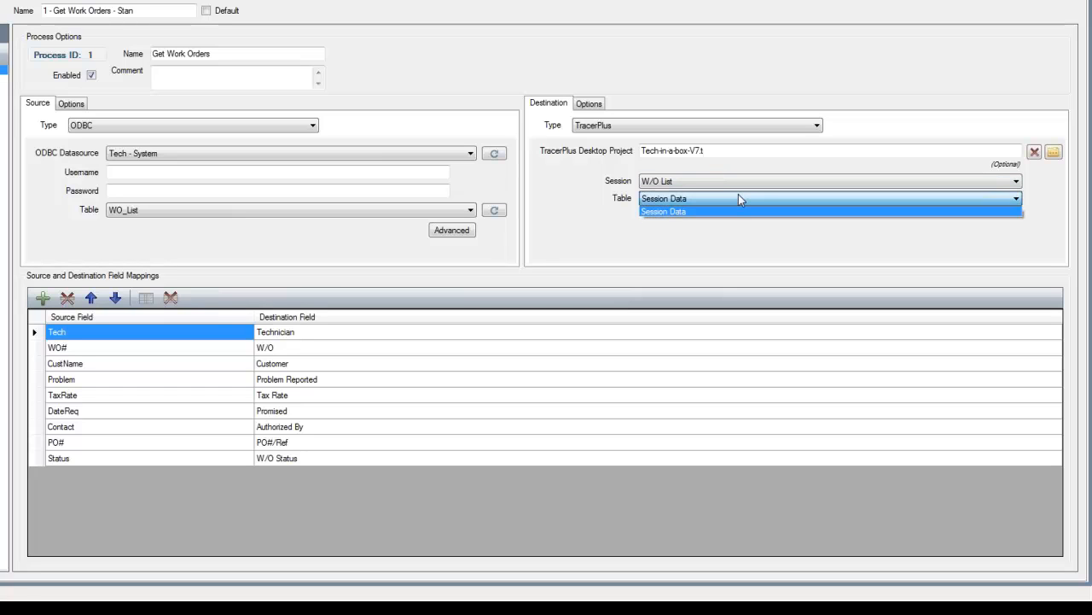
{"action": "left_click", "coordinate": [559, 203]}
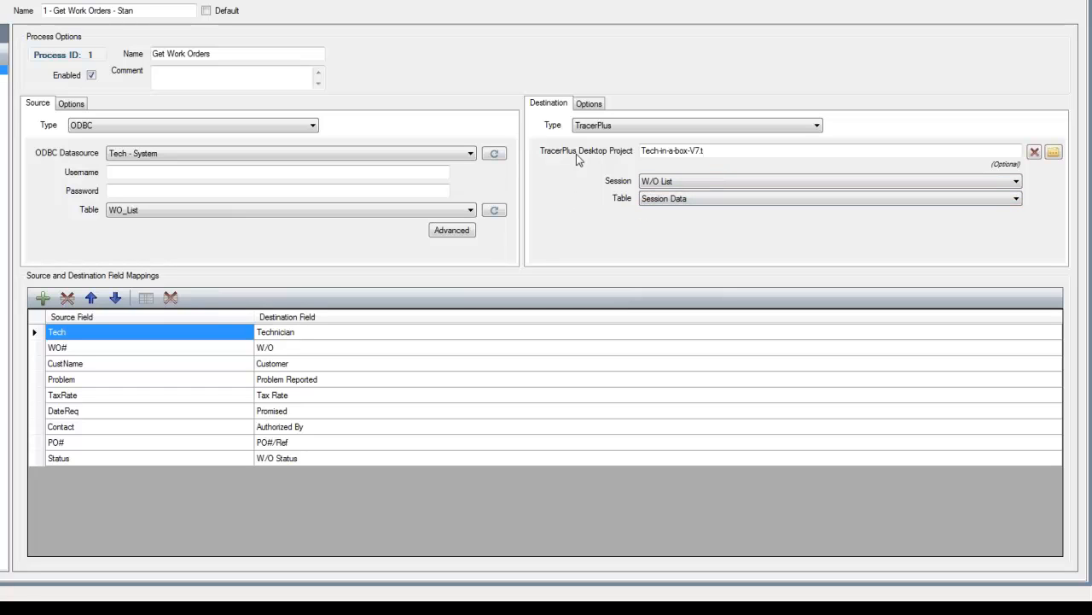
- Open the first profile's source filtering options and inspect the filter's field choices, keeping Tech
{"action": "left_click", "coordinate": [74, 104]}
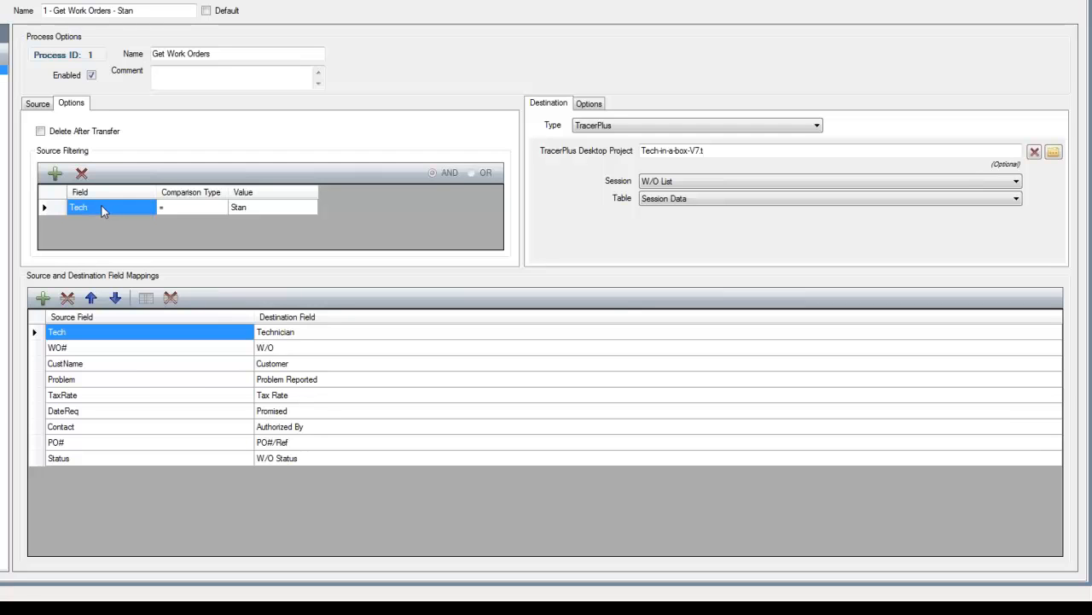
{"action": "left_click", "coordinate": [129, 207]}
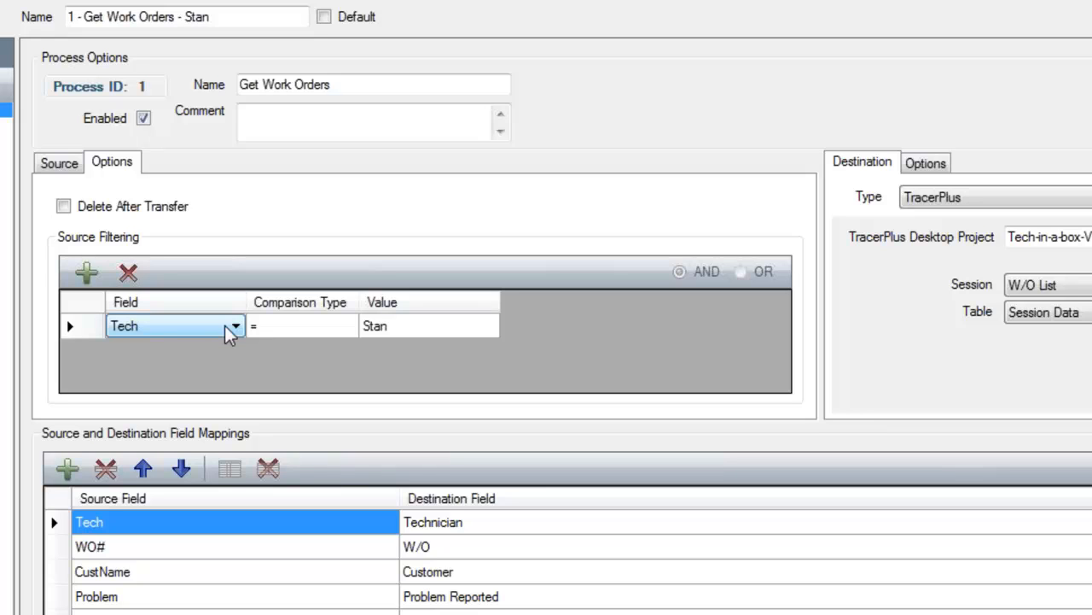
{"action": "left_click", "coordinate": [230, 330]}
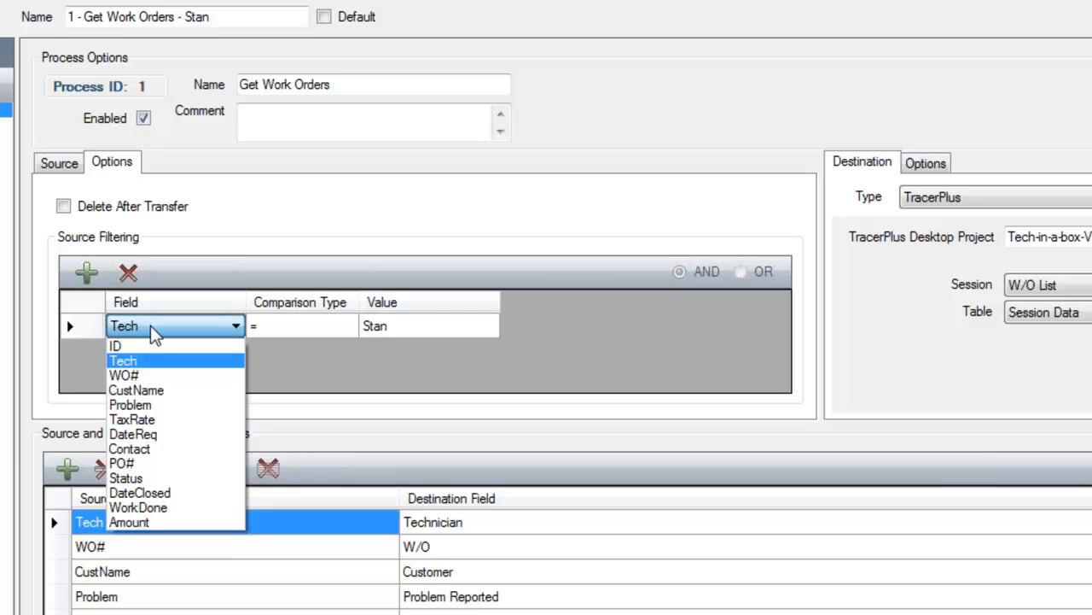
{"action": "left_click", "coordinate": [126, 363]}
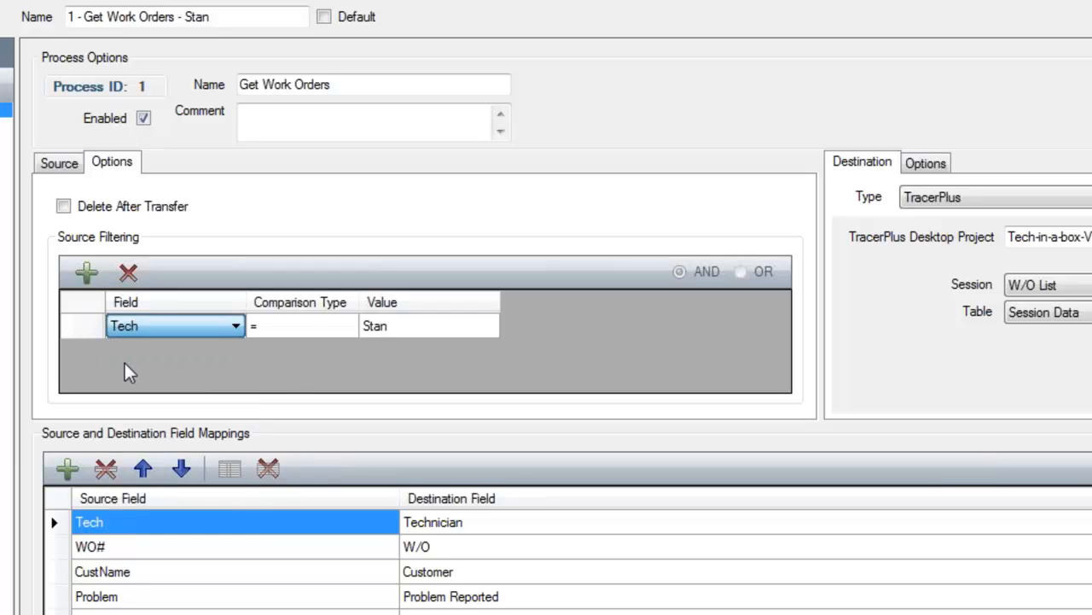
- Inspect the source filter's comparison types and technician value, keeping the = comparison, and return to the source settings
{"action": "left_click", "coordinate": [316, 331]}
{"action": "left_click", "coordinate": [343, 329]}
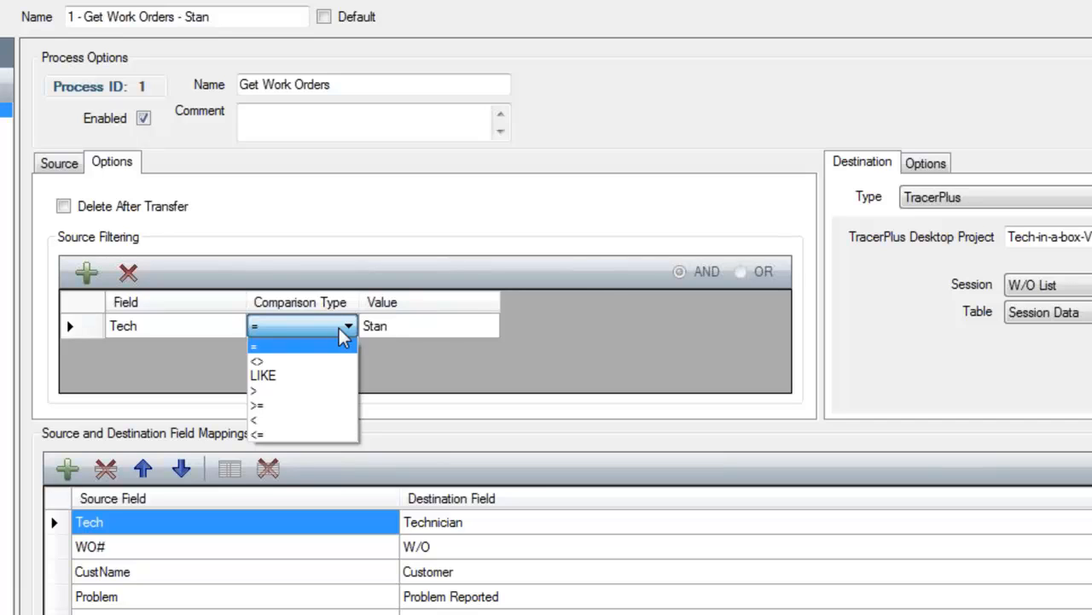
{"action": "left_click", "coordinate": [340, 327]}
{"action": "left_click", "coordinate": [380, 327]}
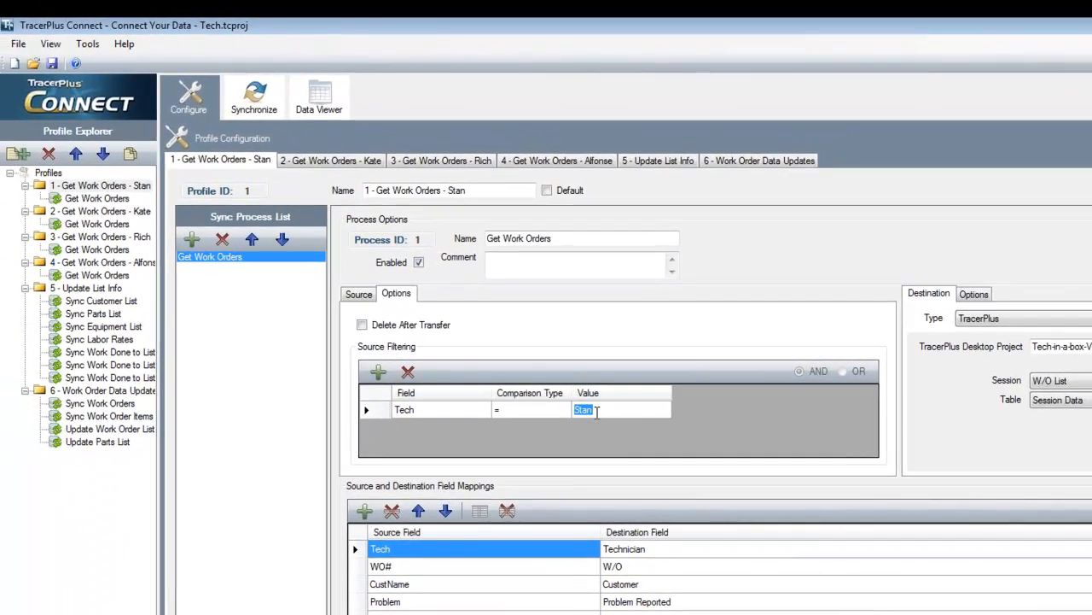
{"action": "left_click", "coordinate": [374, 293]}
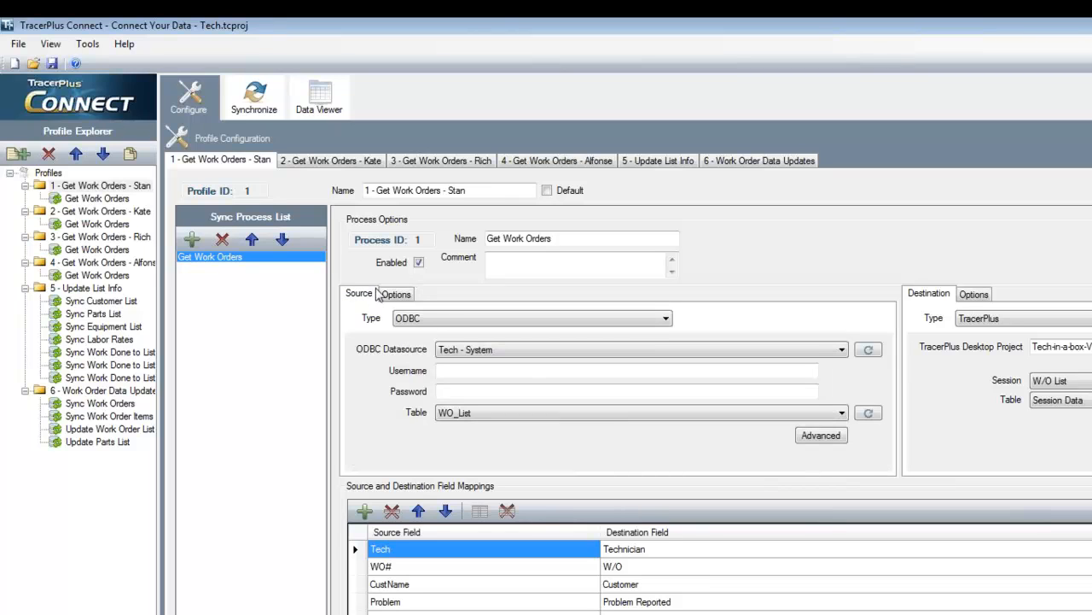
- Compare the Tech source filters of the second and third Get Work Orders profiles
{"action": "left_click", "coordinate": [95, 213]}
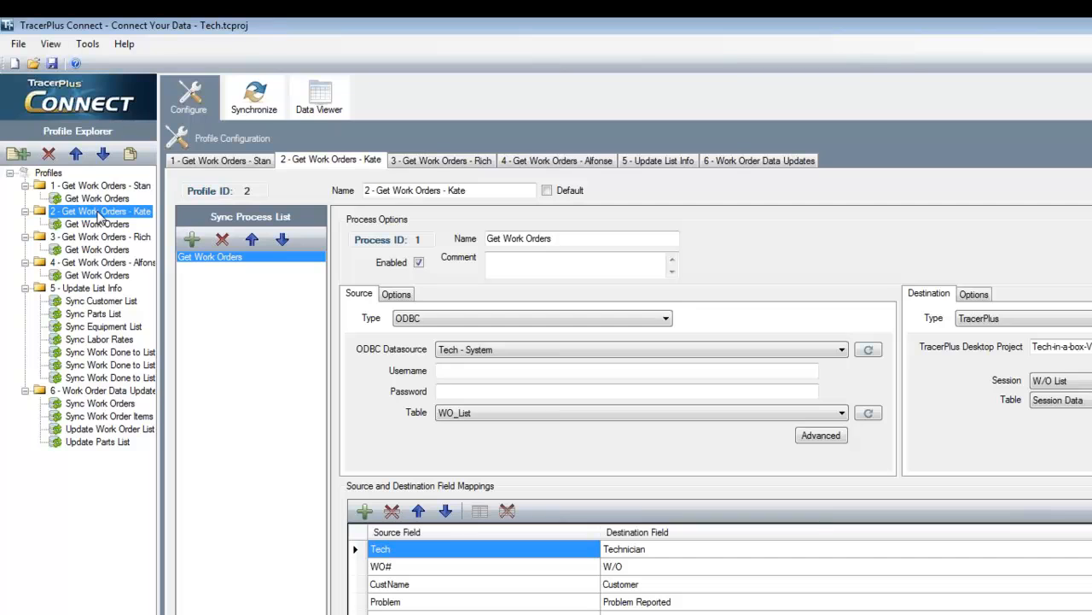
{"action": "left_click", "coordinate": [398, 295]}
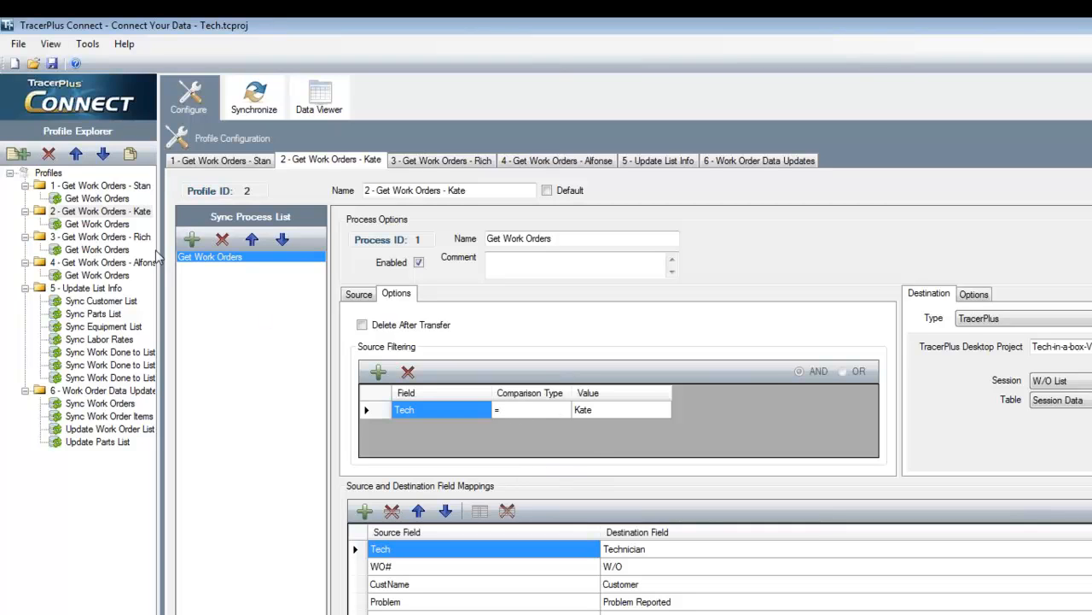
{"action": "left_click", "coordinate": [111, 250]}
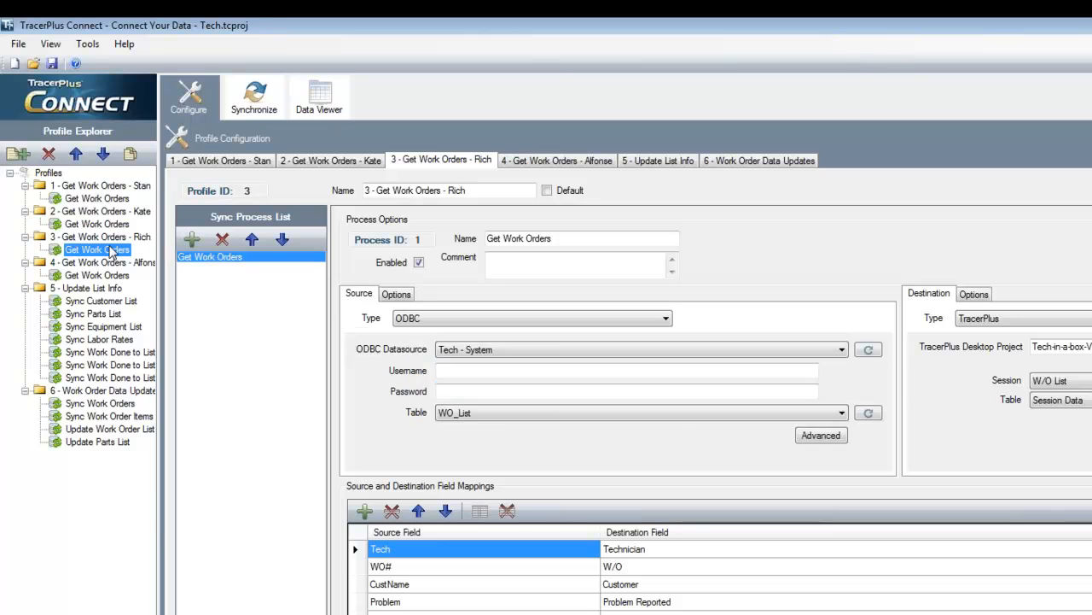
{"action": "left_click", "coordinate": [396, 294]}
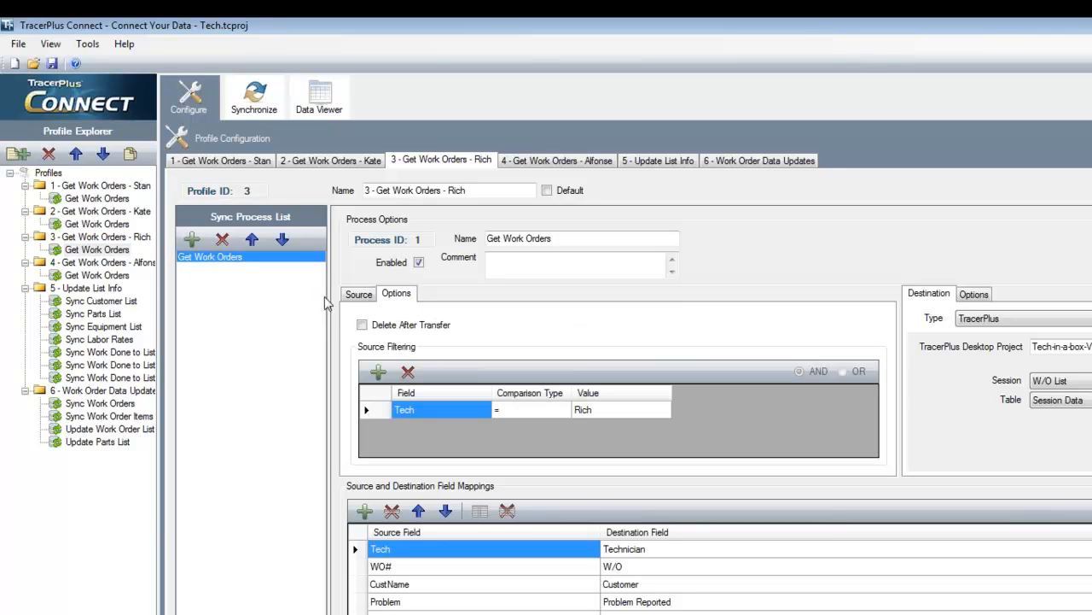
- Open the fourth Get Work Orders process and inspect its Tech source filter
{"action": "left_click", "coordinate": [102, 275]}
{"action": "left_click", "coordinate": [406, 297]}
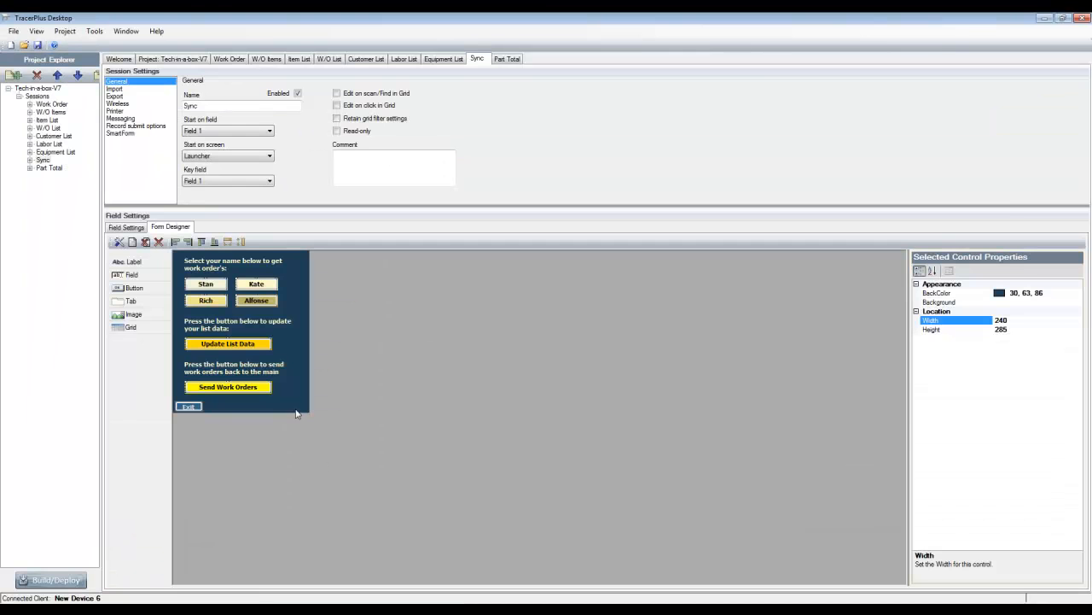
- Switch to TracerPlus Desktop and compare the SyncProfileID settings of the four technician buttons on the Sync form
{"action": "left_click", "coordinate": [206, 283]}
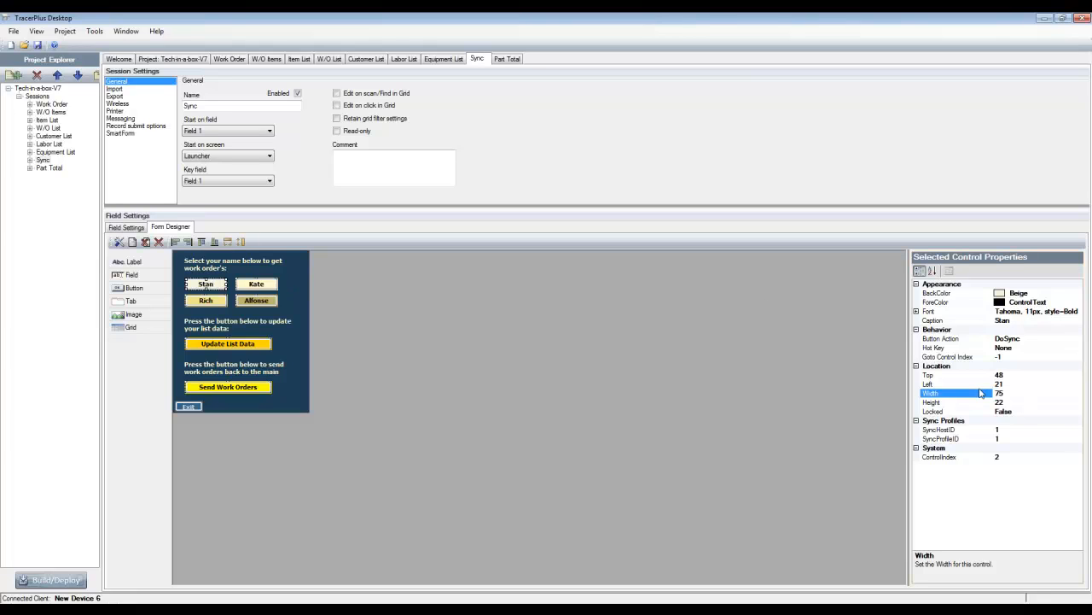
{"action": "left_click", "coordinate": [1012, 439]}
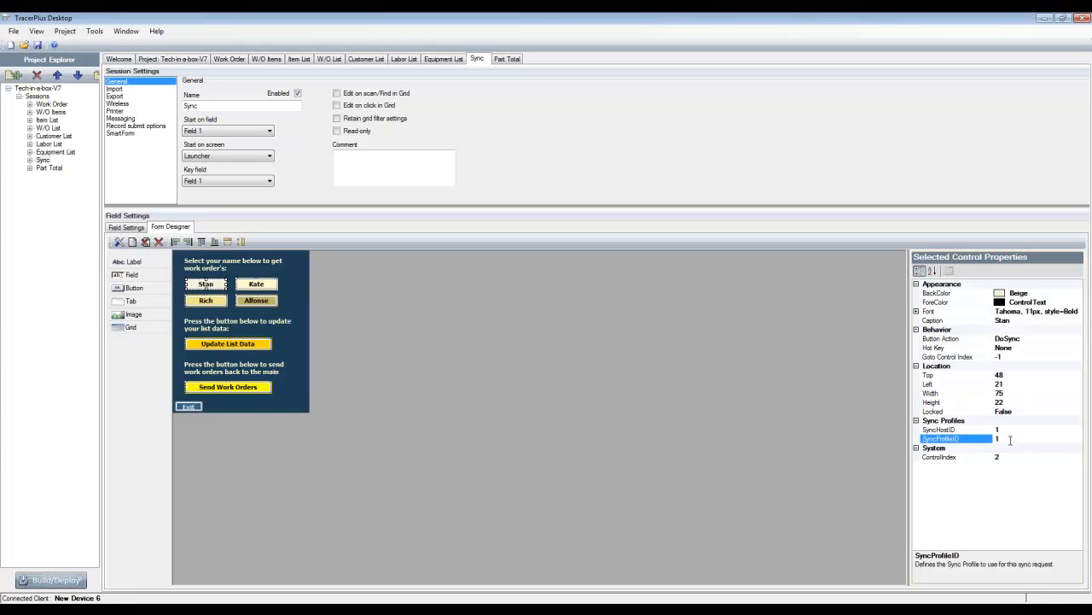
{"action": "left_click", "coordinate": [256, 282]}
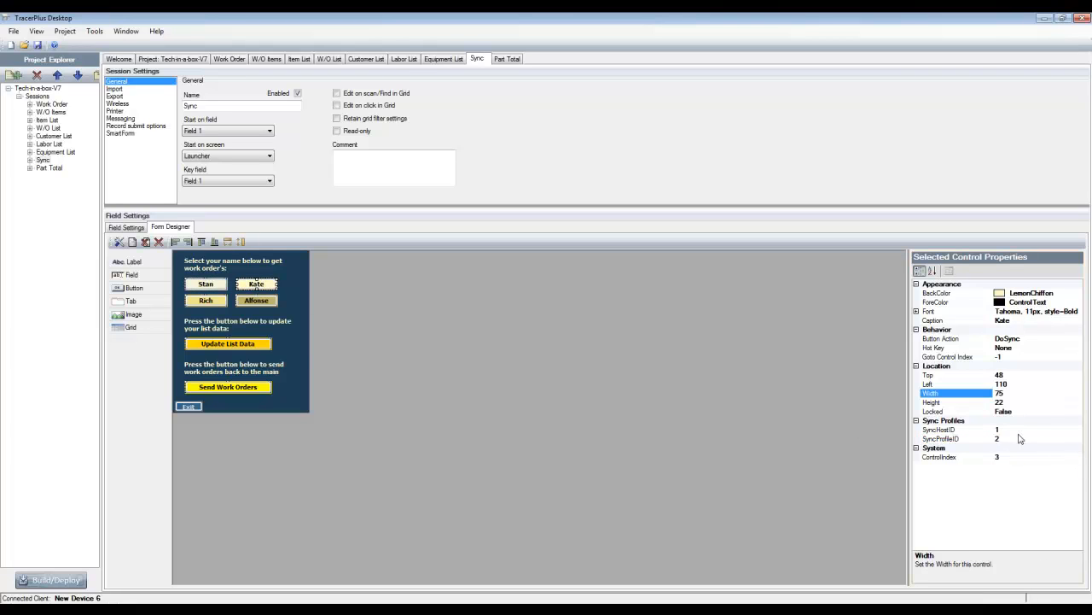
{"action": "left_click", "coordinate": [206, 301]}
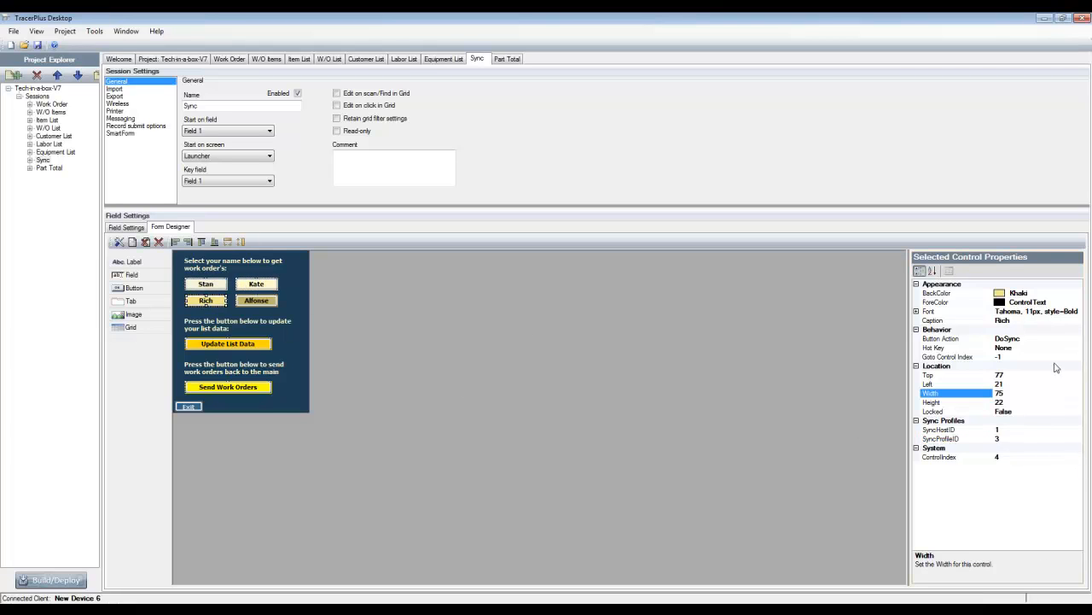
{"action": "left_click", "coordinate": [1006, 439]}
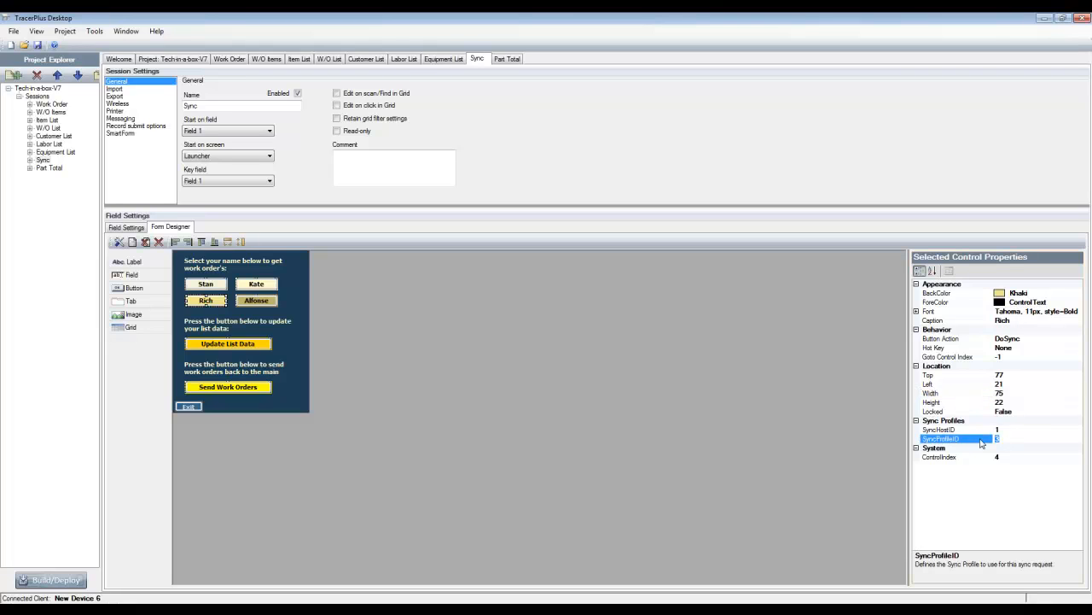
{"action": "left_click", "coordinate": [260, 295]}
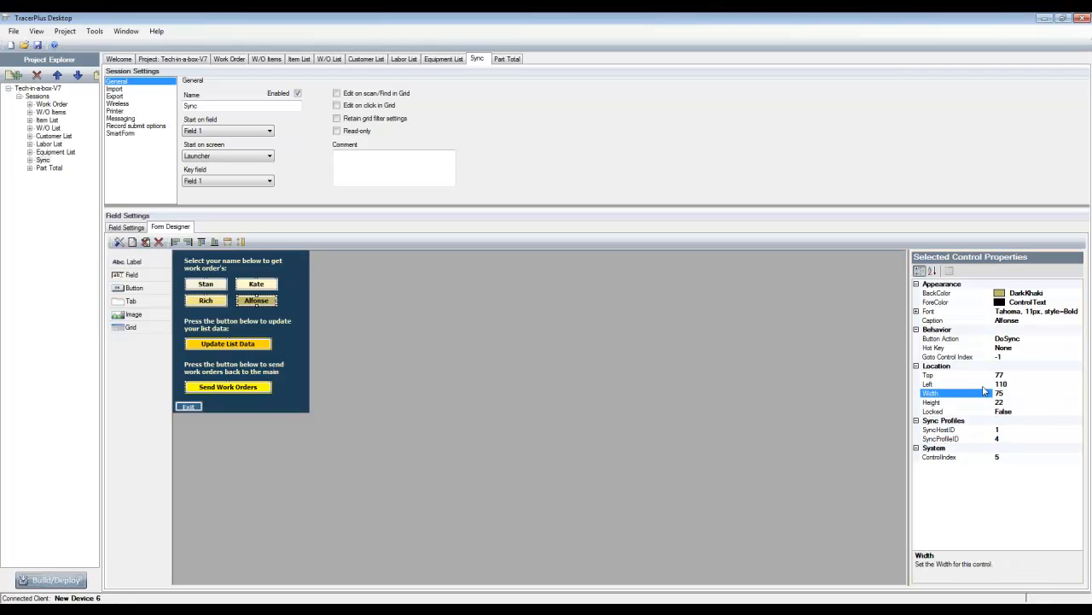
{"action": "left_click", "coordinate": [964, 438]}
{"action": "left_click", "coordinate": [529, 350]}
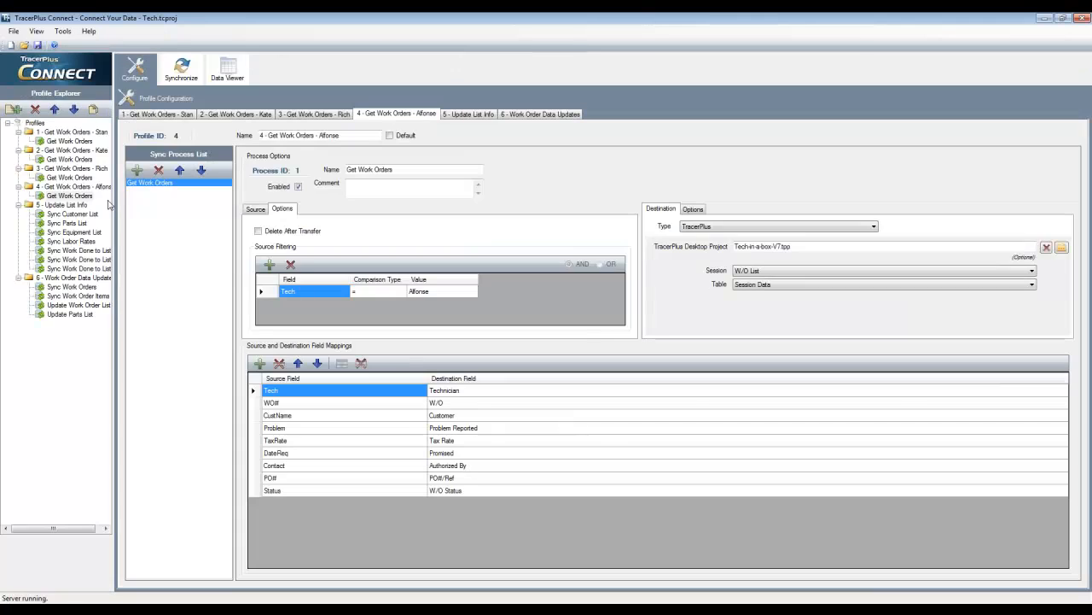
- Open profile 5 - Update List Info and inspect Sync Customer List's source and destination choices, keeping ODBC, Customer_List and the Customer List session
{"action": "left_click", "coordinate": [81, 205]}
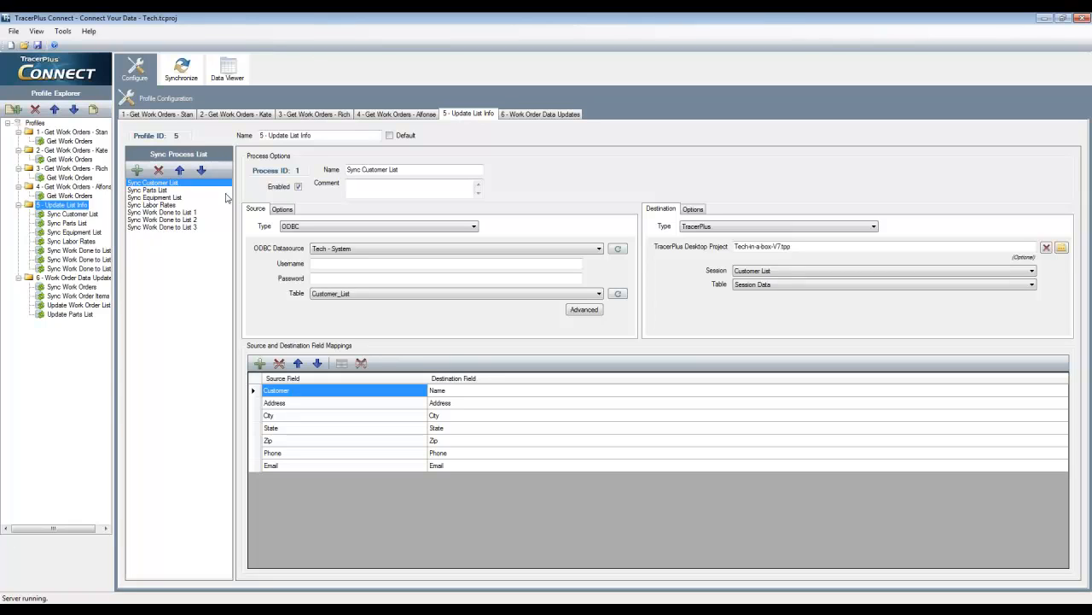
{"action": "left_click", "coordinate": [309, 227]}
{"action": "left_click", "coordinate": [310, 228]}
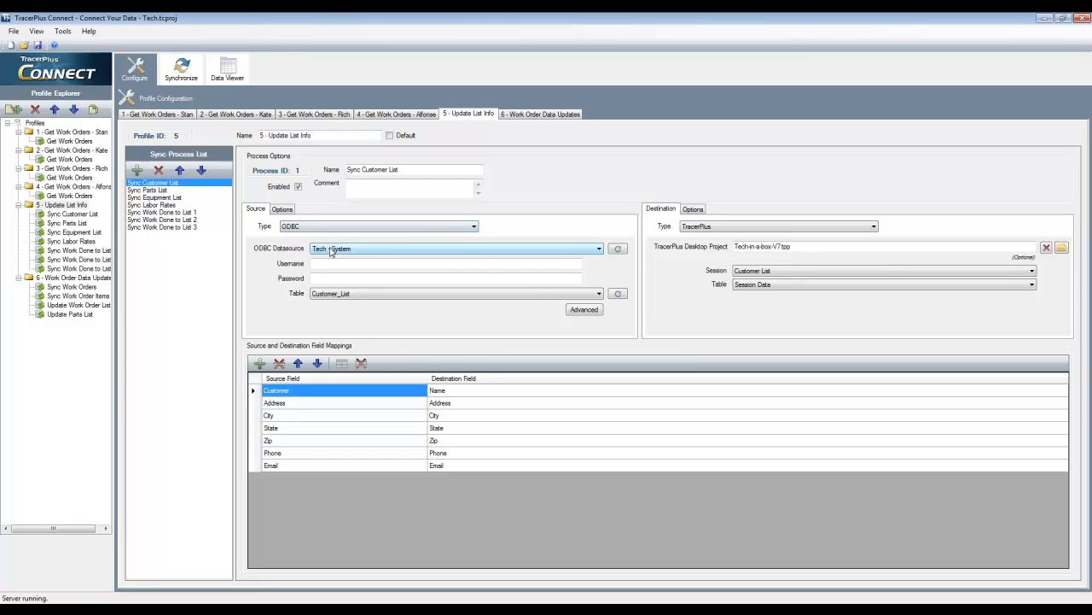
{"action": "left_click", "coordinate": [342, 293]}
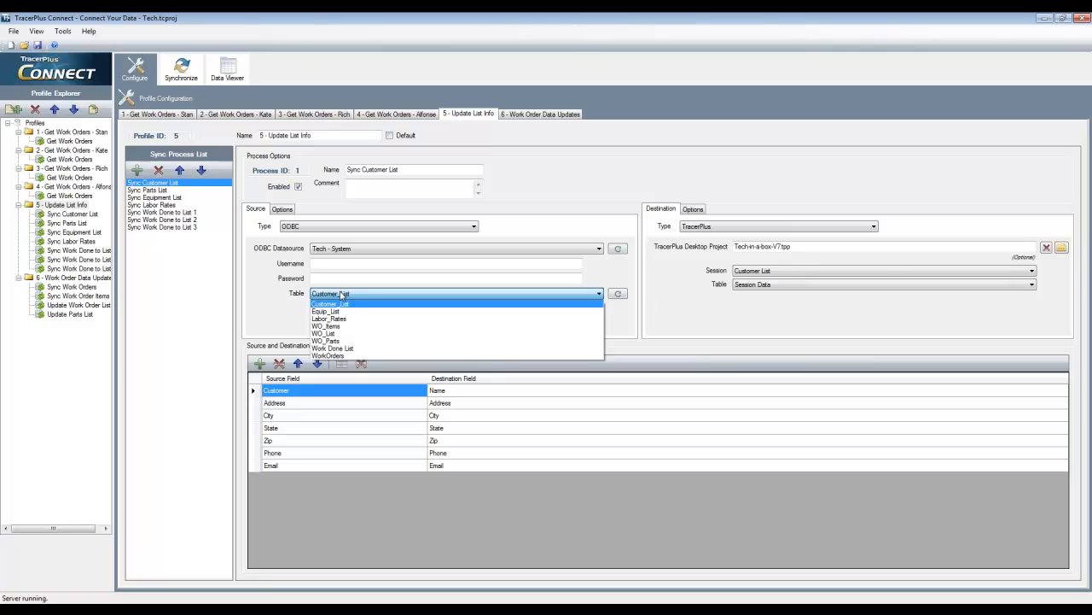
{"action": "left_click", "coordinate": [341, 294]}
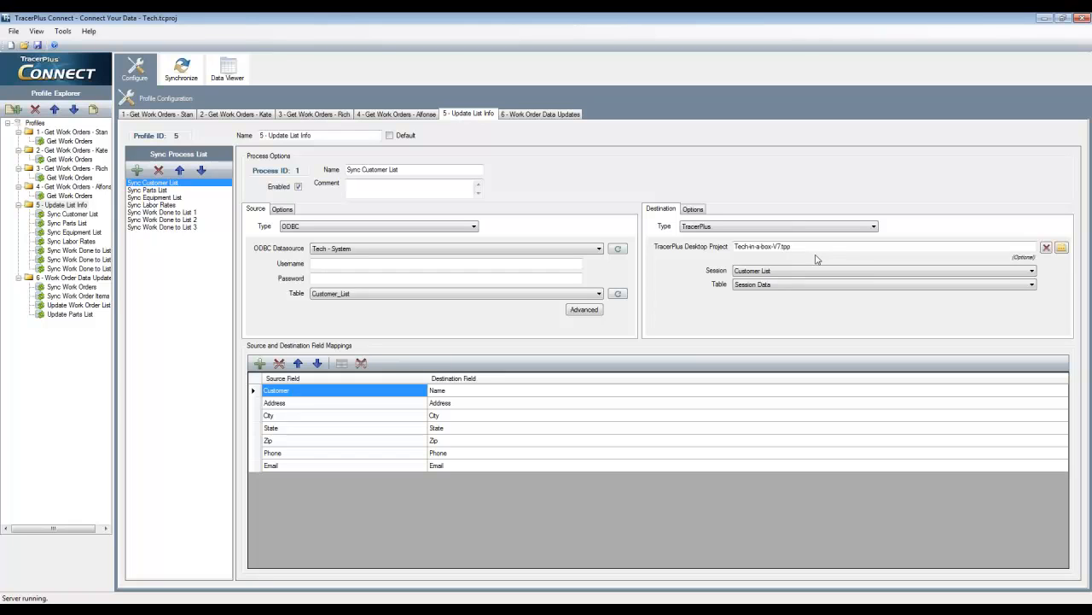
{"action": "left_click", "coordinate": [794, 271]}
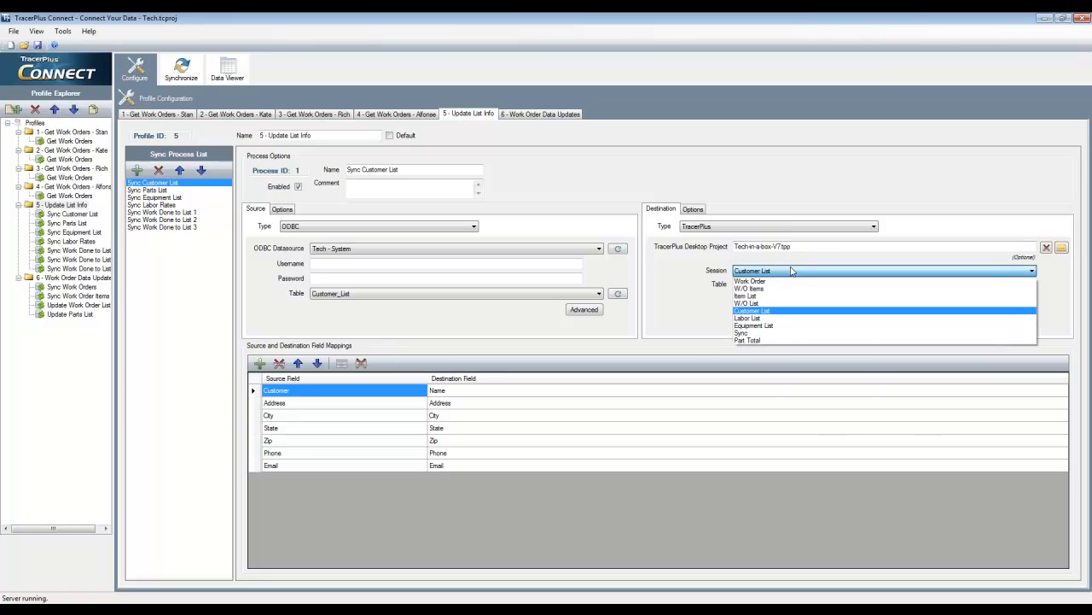
{"action": "left_click", "coordinate": [792, 270]}
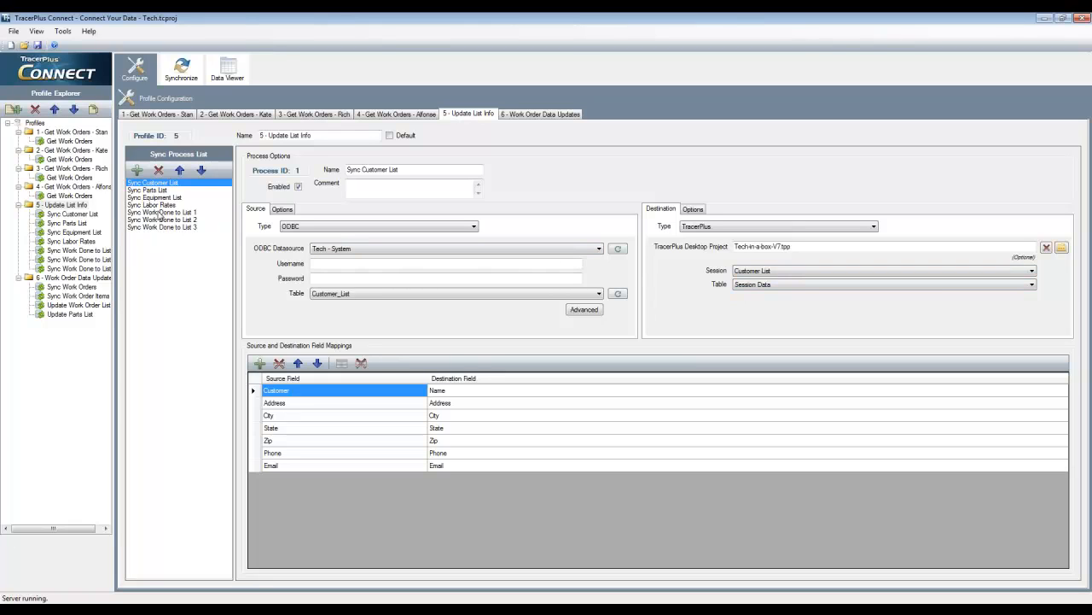
- Inspect the destination session and table choices of Sync Work Done to List 1, keeping Work Order and Work Done (Drop Down)
{"action": "left_click", "coordinate": [160, 213]}
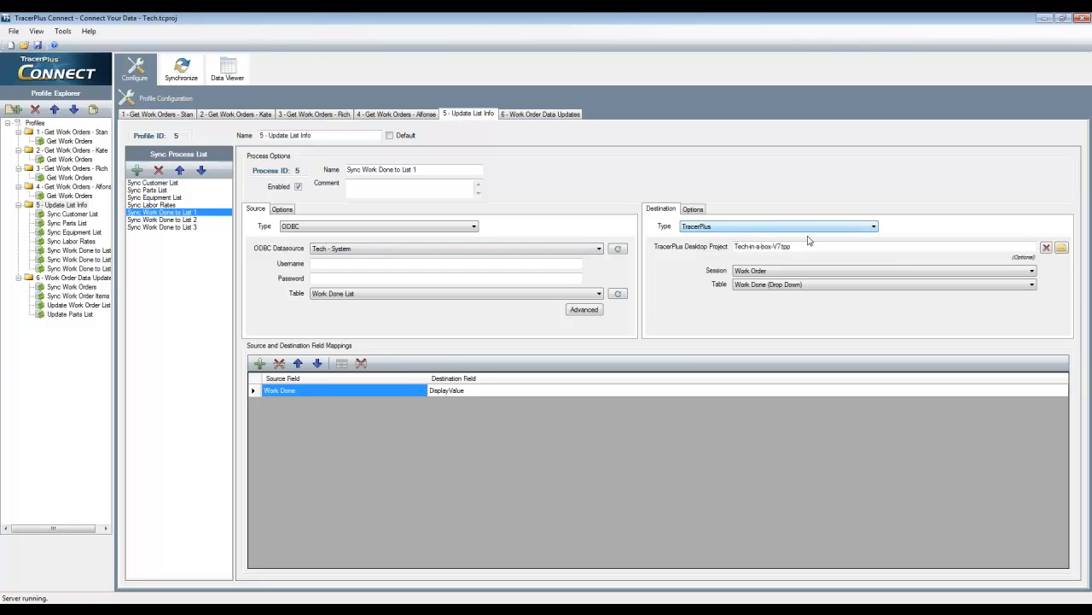
{"action": "left_click", "coordinate": [981, 245]}
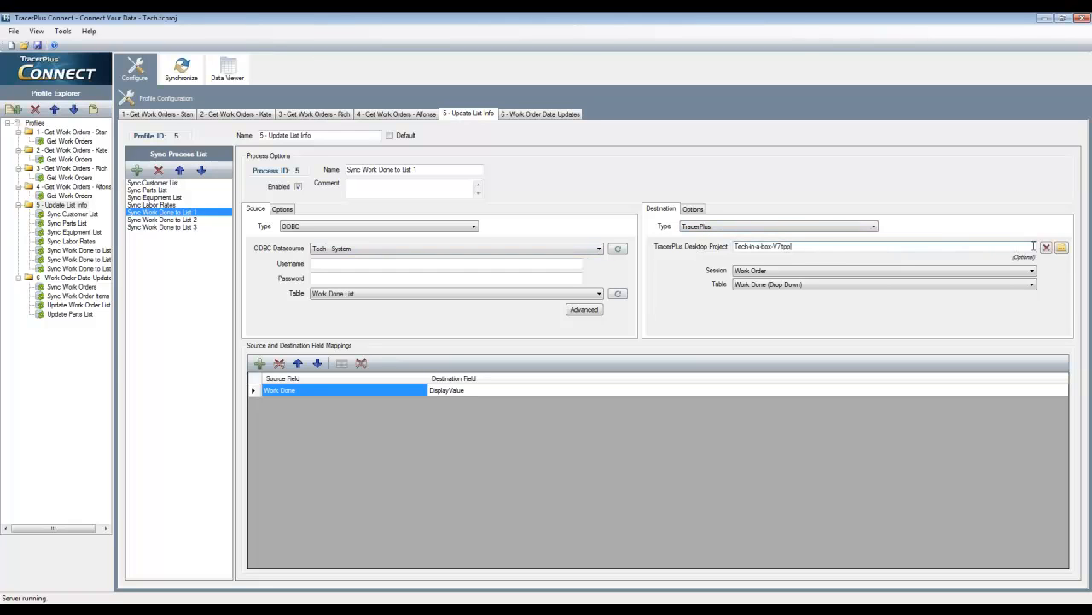
{"action": "left_click", "coordinate": [800, 272]}
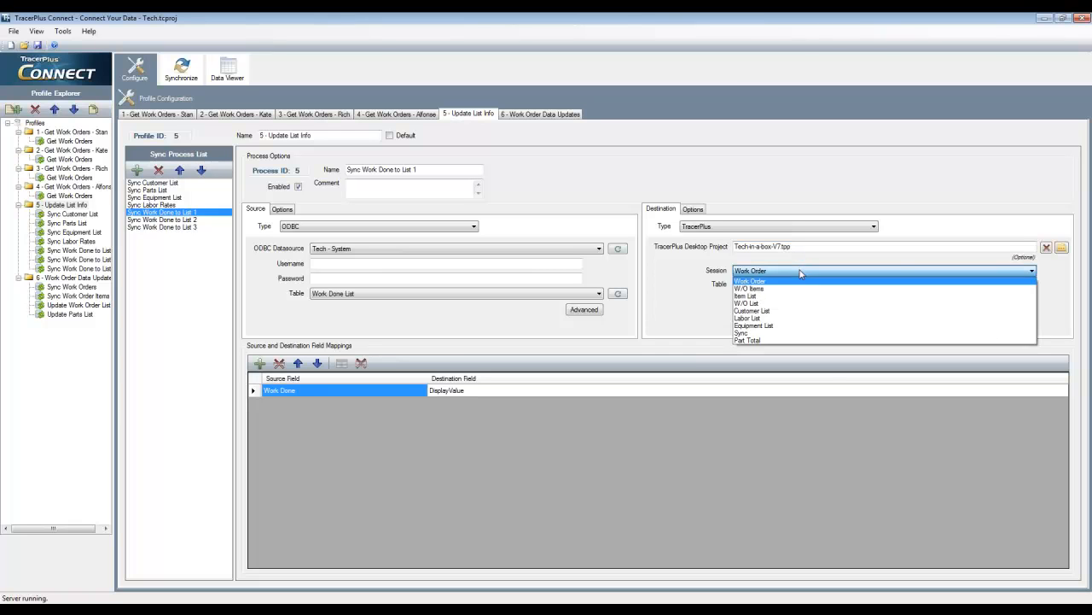
{"action": "left_click", "coordinate": [801, 272]}
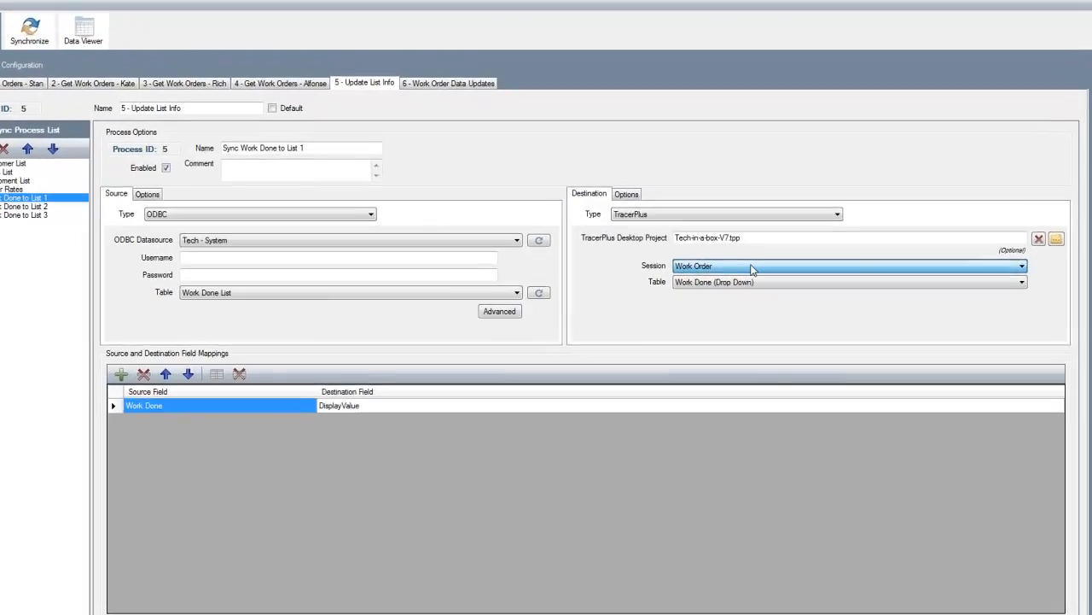
{"action": "left_click", "coordinate": [706, 282]}
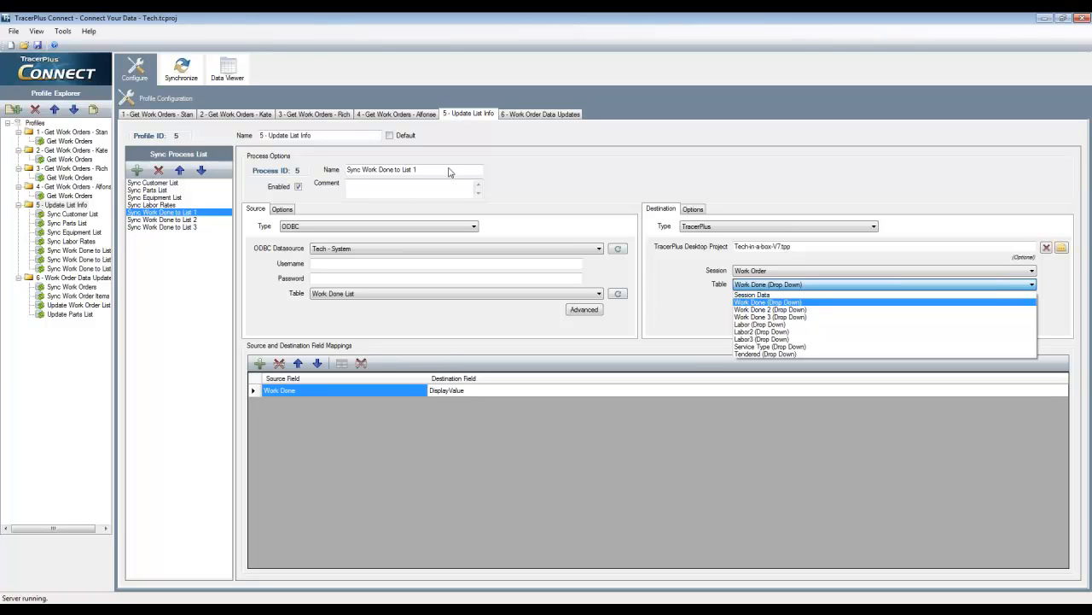
{"action": "left_click", "coordinate": [755, 303]}
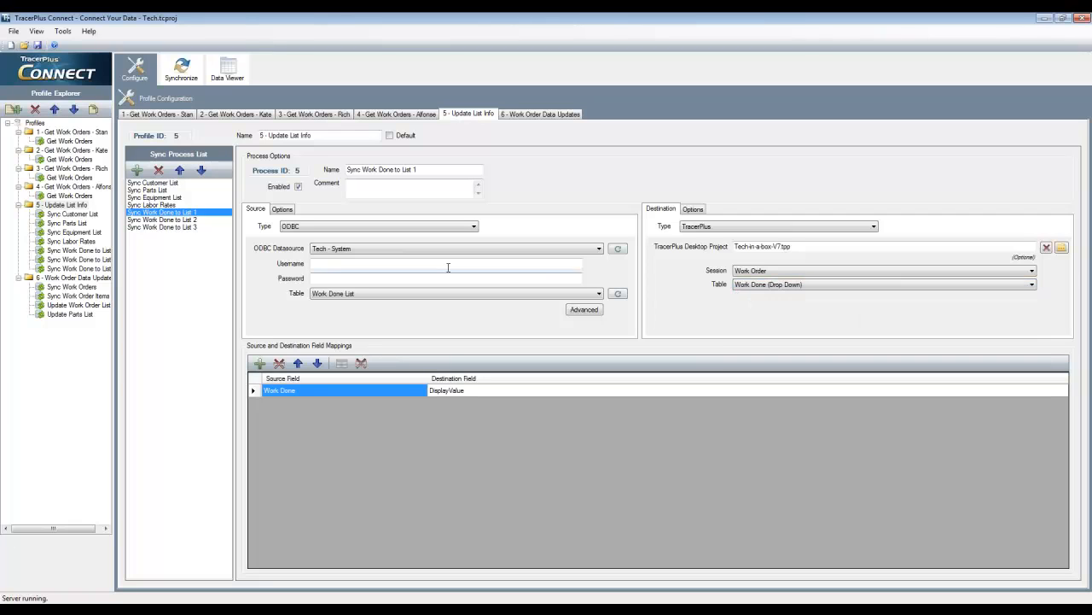
- Compare the destination table choices of Sync Work Done to List 2 and List 3, keeping their current tables
{"action": "left_click", "coordinate": [169, 221]}
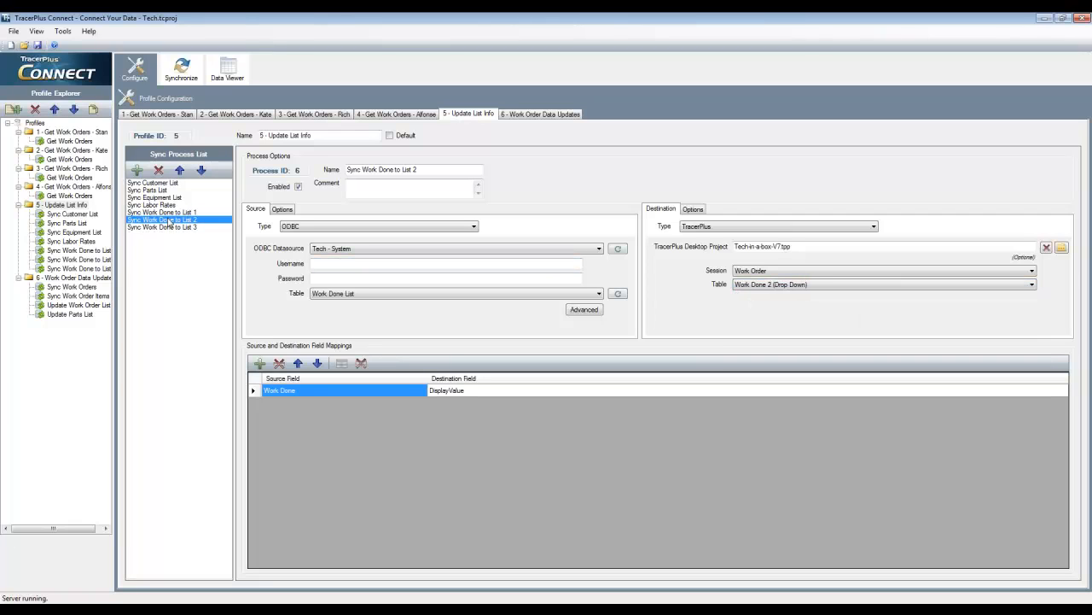
{"action": "left_click", "coordinate": [790, 285]}
{"action": "left_click", "coordinate": [791, 288]}
{"action": "left_click", "coordinate": [171, 227]}
{"action": "left_click", "coordinate": [766, 286]}
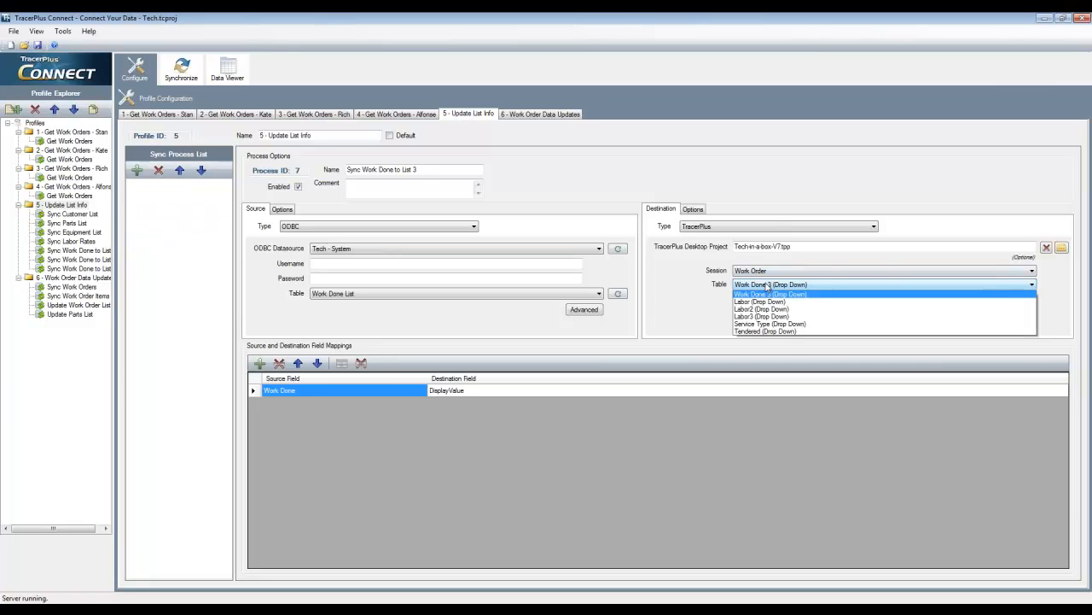
{"action": "left_click", "coordinate": [766, 288]}
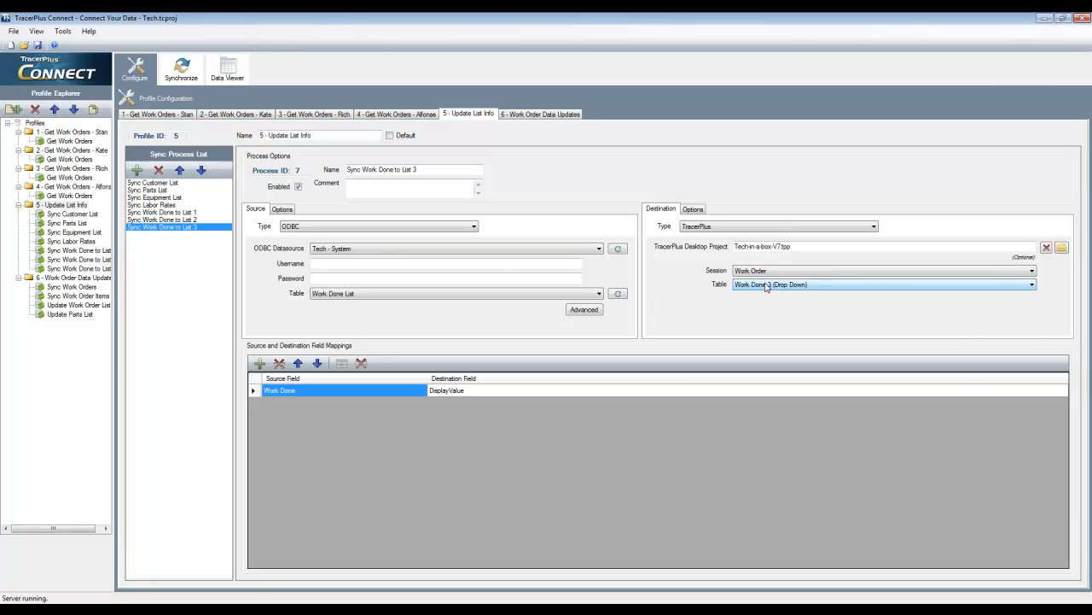
- Open profile 6 - Work Order Data Updates and review the source, destination and field mappings of its four sync processes
{"action": "left_click", "coordinate": [71, 279]}
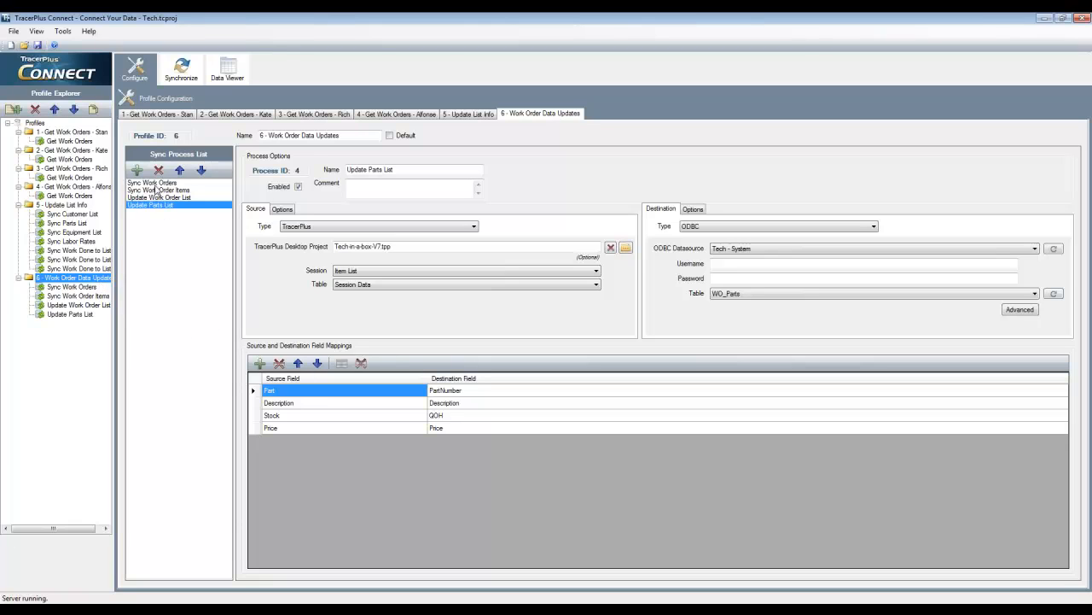
{"action": "left_click", "coordinate": [155, 184]}
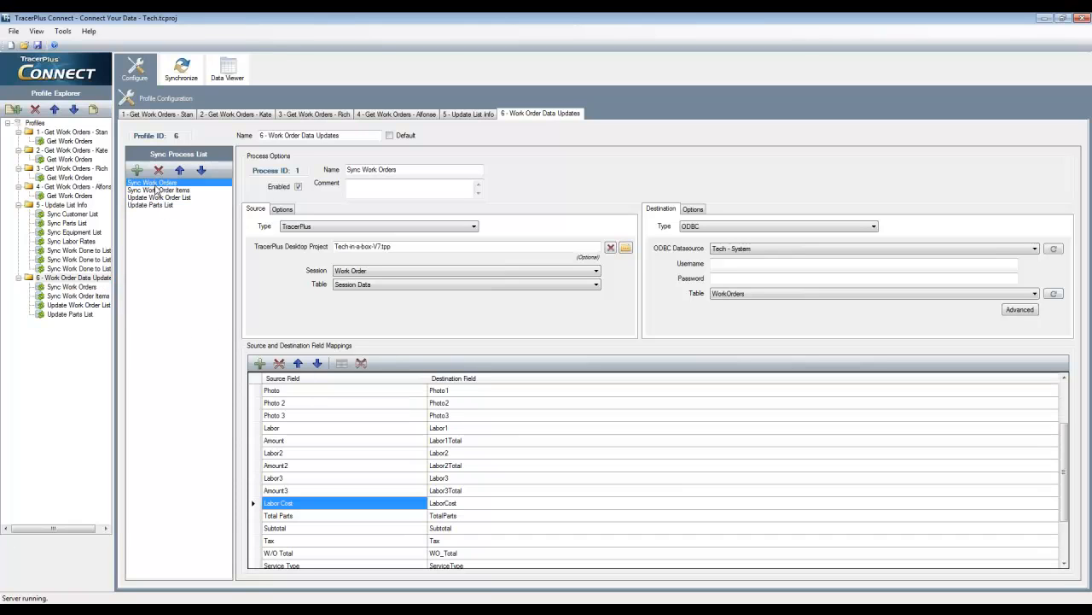
{"action": "left_click", "coordinate": [155, 190]}
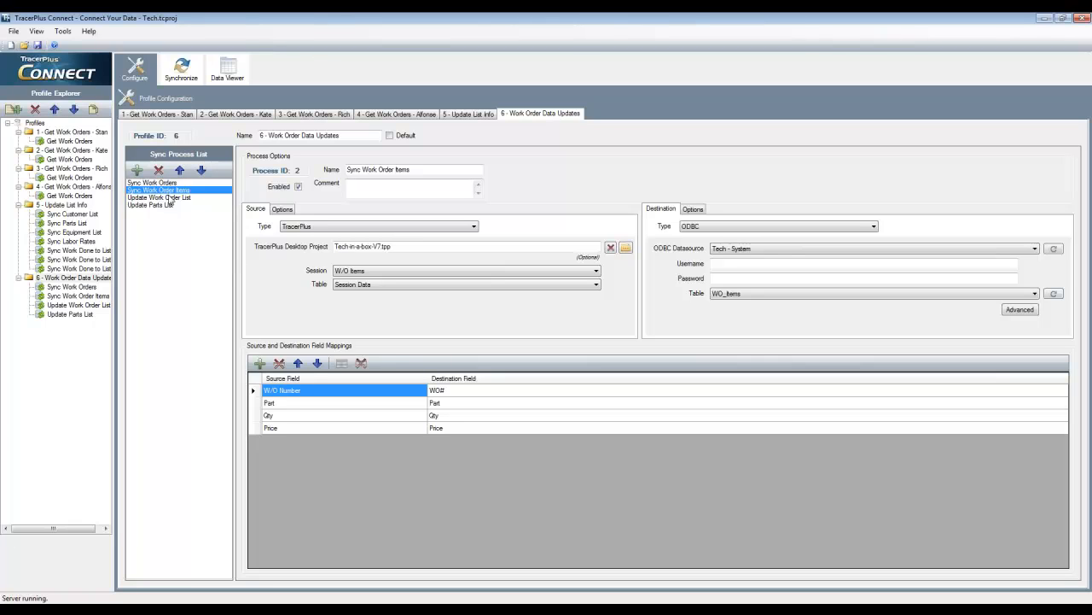
{"action": "left_click", "coordinate": [170, 197]}
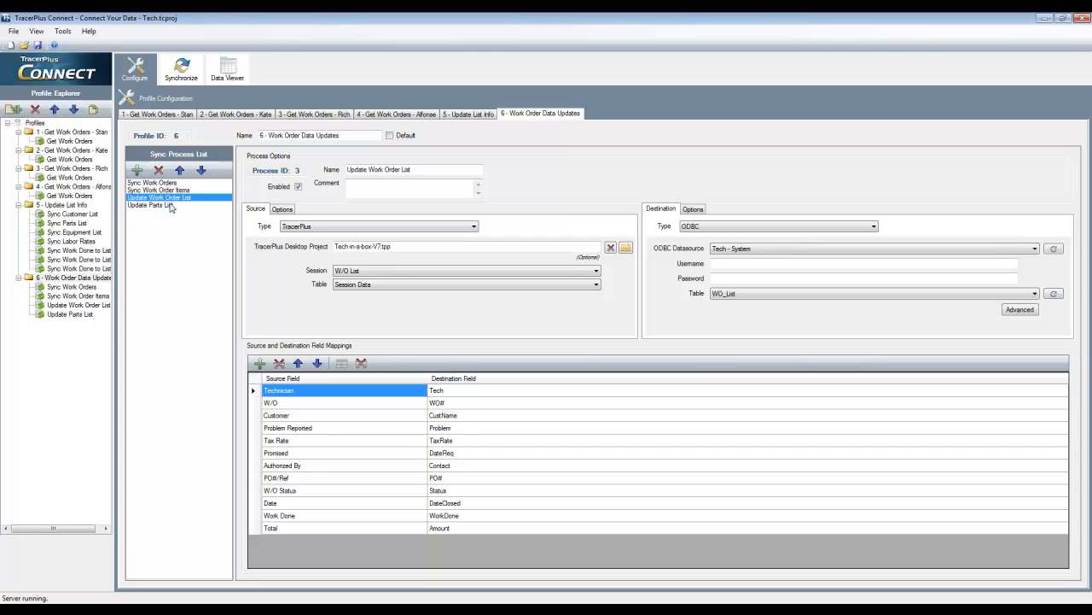
{"action": "left_click", "coordinate": [168, 206]}
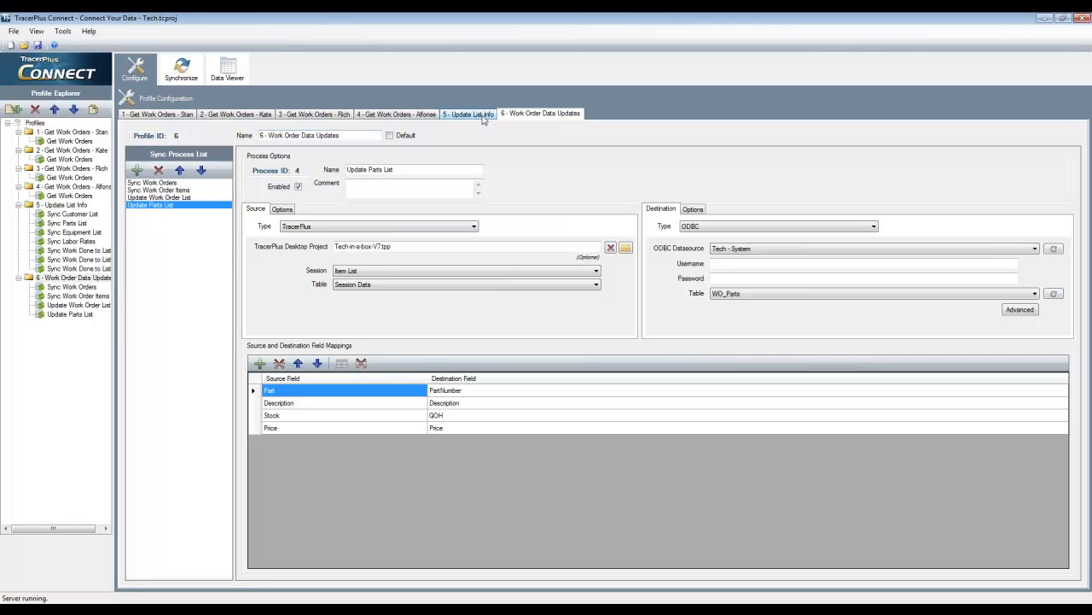
- Open the profile synchronization view, switch to Pocket Controller-Pro and check the device's Parts List, W/O List and Customer List records
{"action": "left_click", "coordinate": [179, 73]}
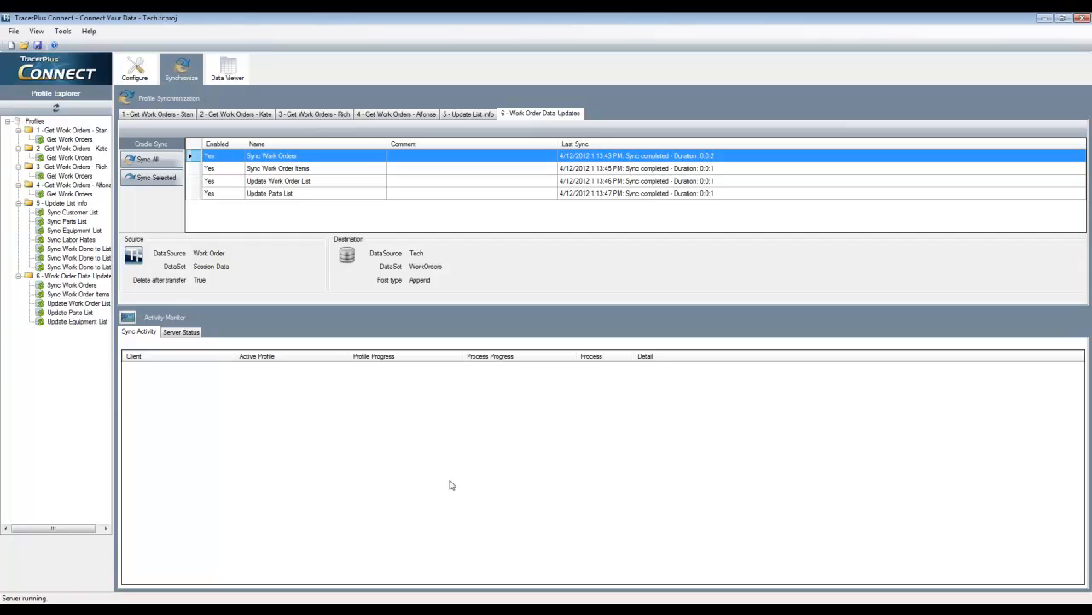
{"action": "left_click", "coordinate": [494, 608]}
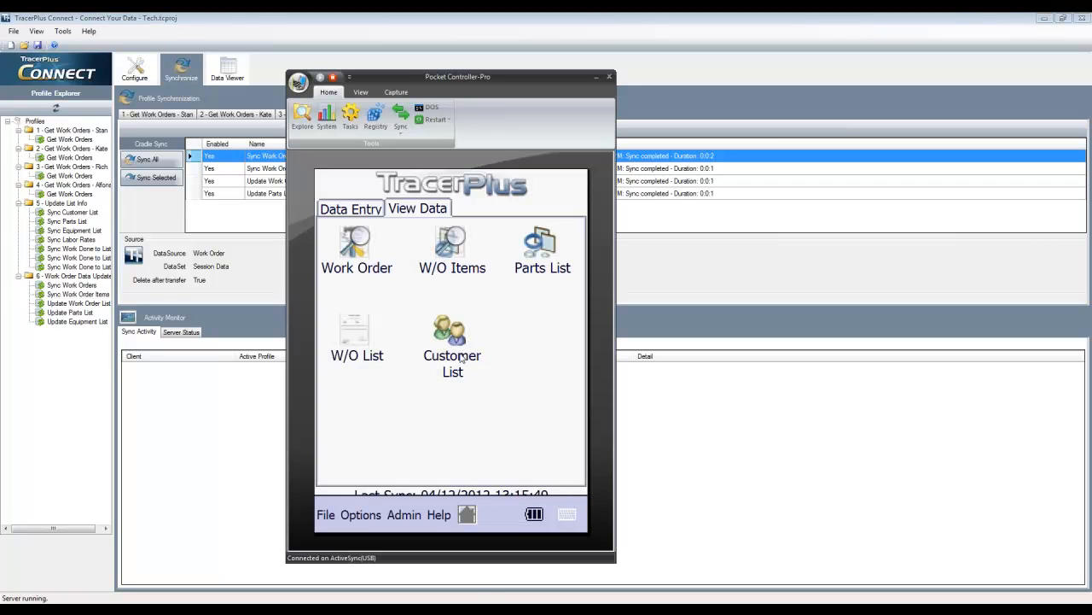
{"action": "left_click", "coordinate": [541, 249]}
{"action": "left_click", "coordinate": [466, 516]}
{"action": "left_click", "coordinate": [348, 328]}
{"action": "left_click", "coordinate": [466, 514]}
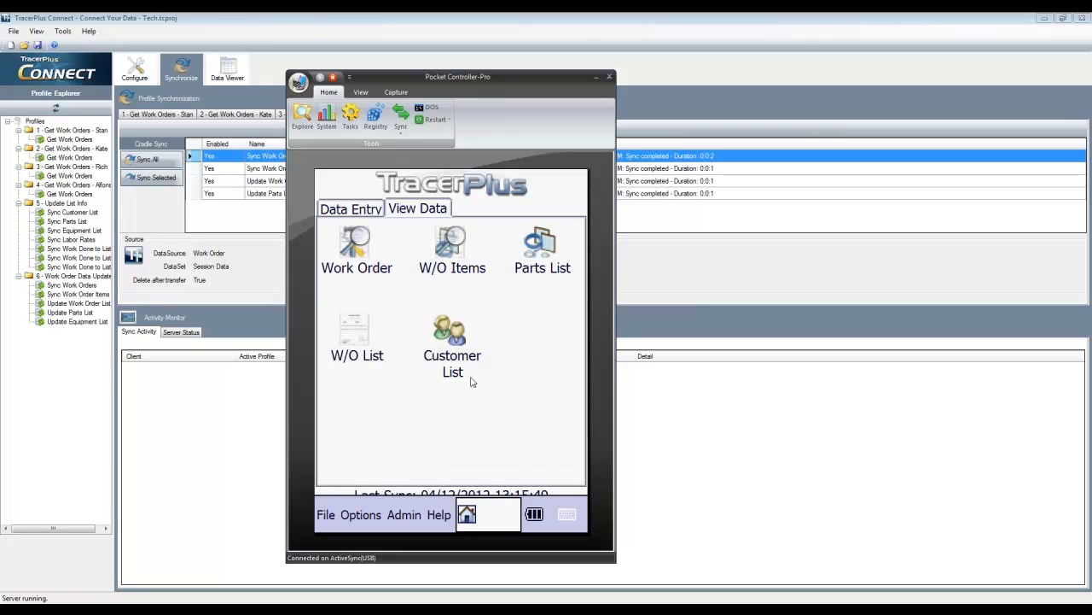
{"action": "left_click", "coordinate": [462, 343]}
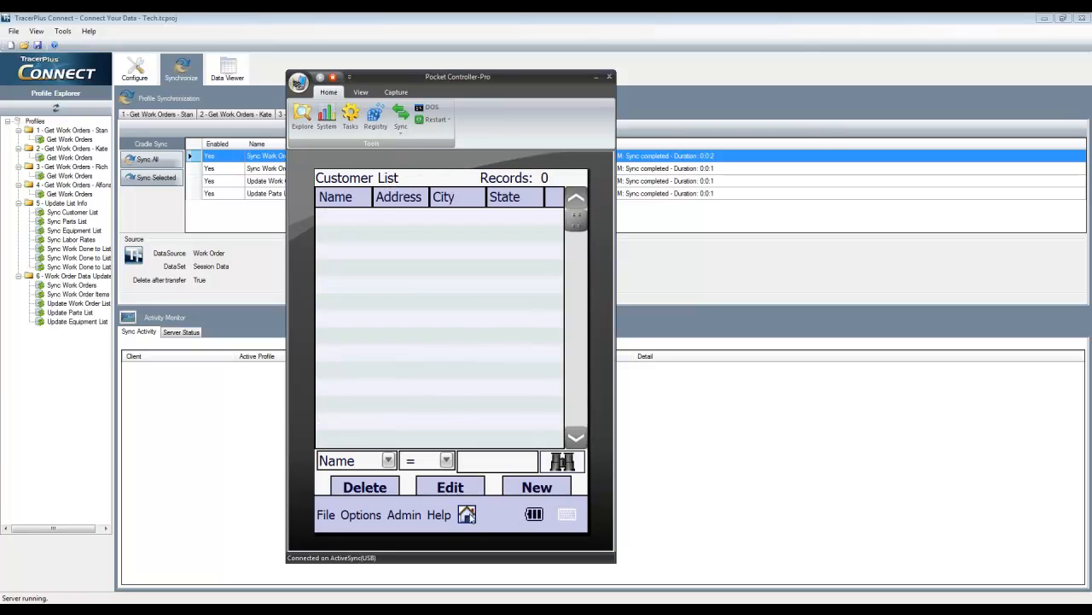
{"action": "left_click", "coordinate": [466, 514]}
- Open Data Syncing on the device, get the first technician's work orders and exit the sync form
{"action": "left_click", "coordinate": [348, 212]}
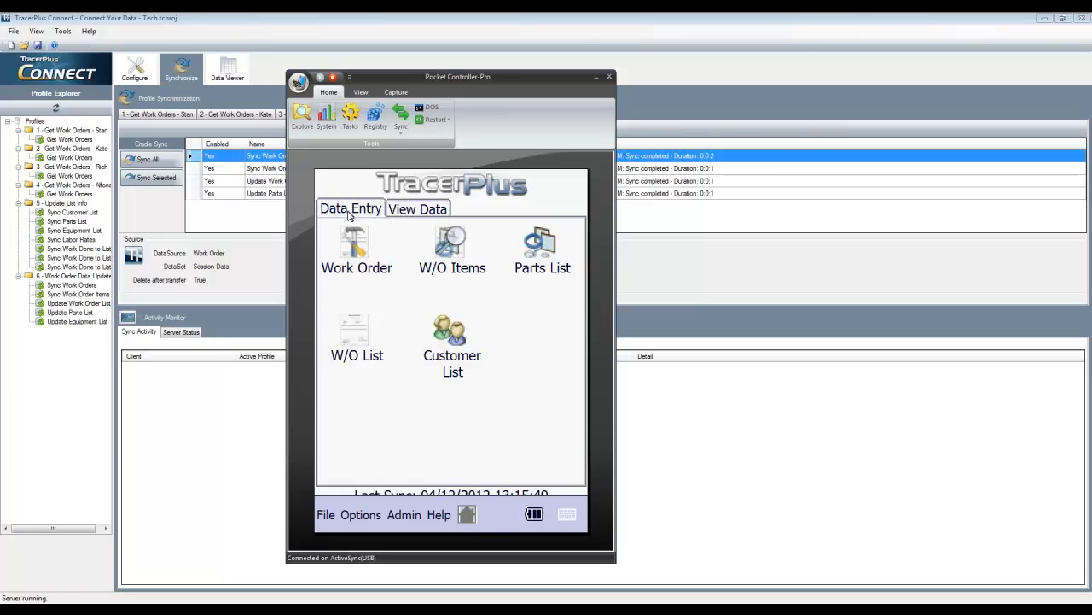
{"action": "left_click", "coordinate": [449, 243]}
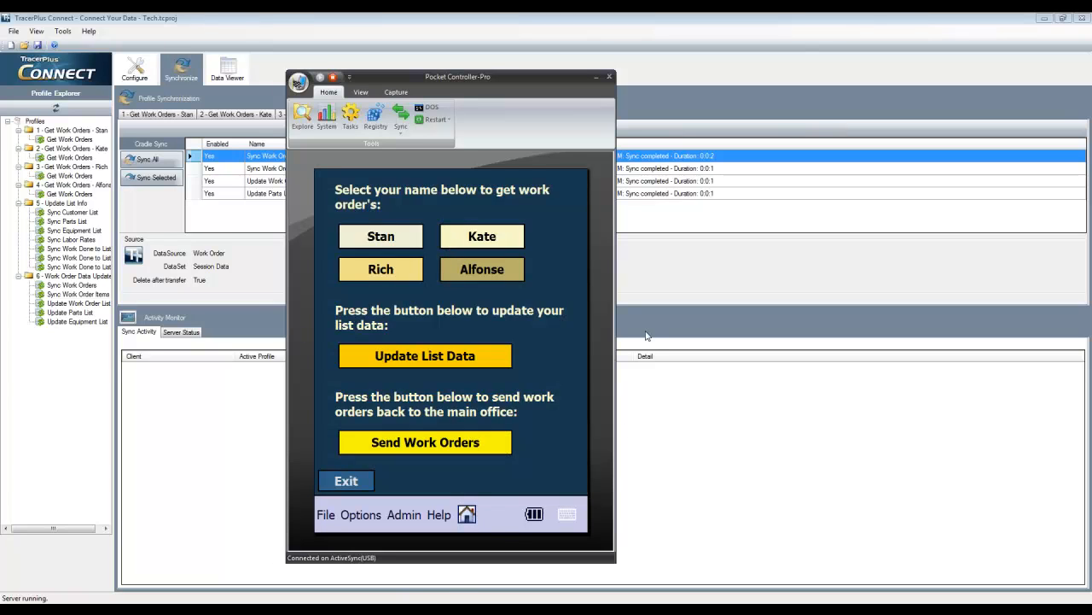
{"action": "left_click", "coordinate": [376, 239]}
{"action": "left_click", "coordinate": [346, 482]}
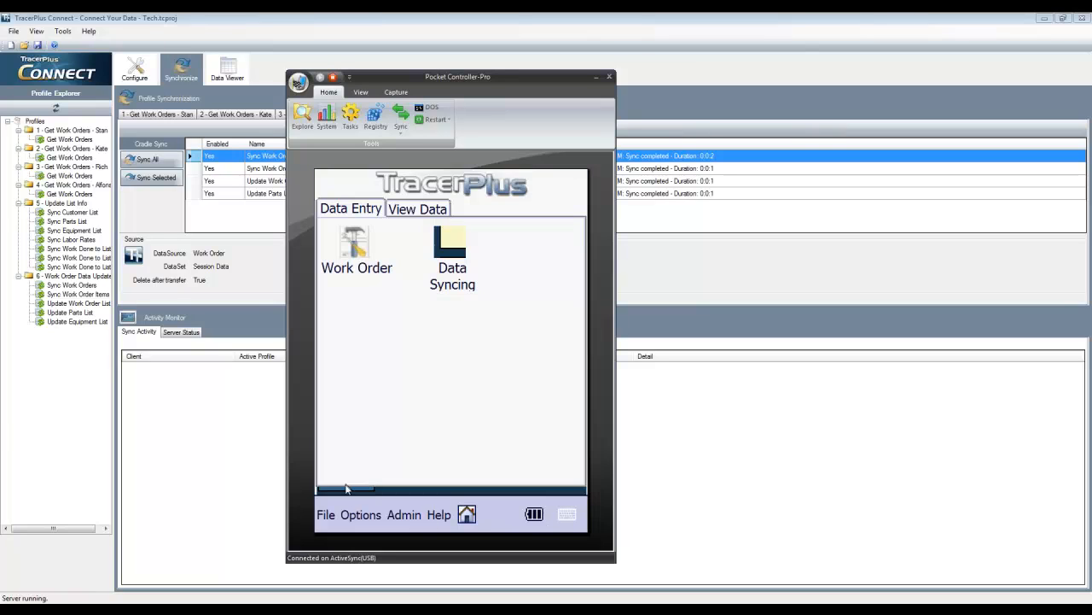
- Check the first technician's downloaded work orders in the device's W/O List and return to the home view
{"action": "left_click", "coordinate": [407, 211]}
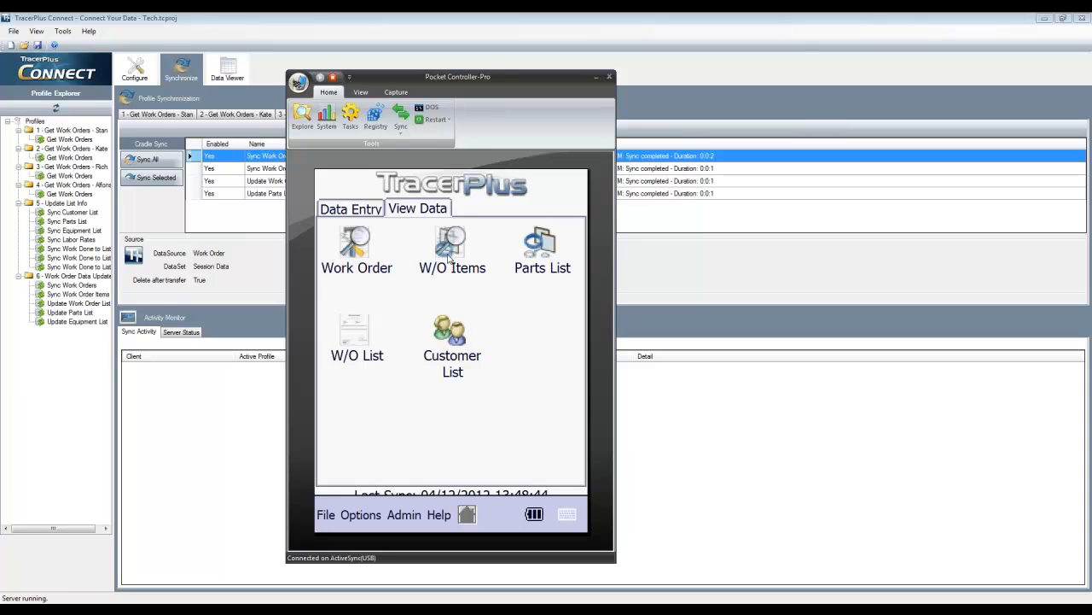
{"action": "left_click", "coordinate": [360, 334]}
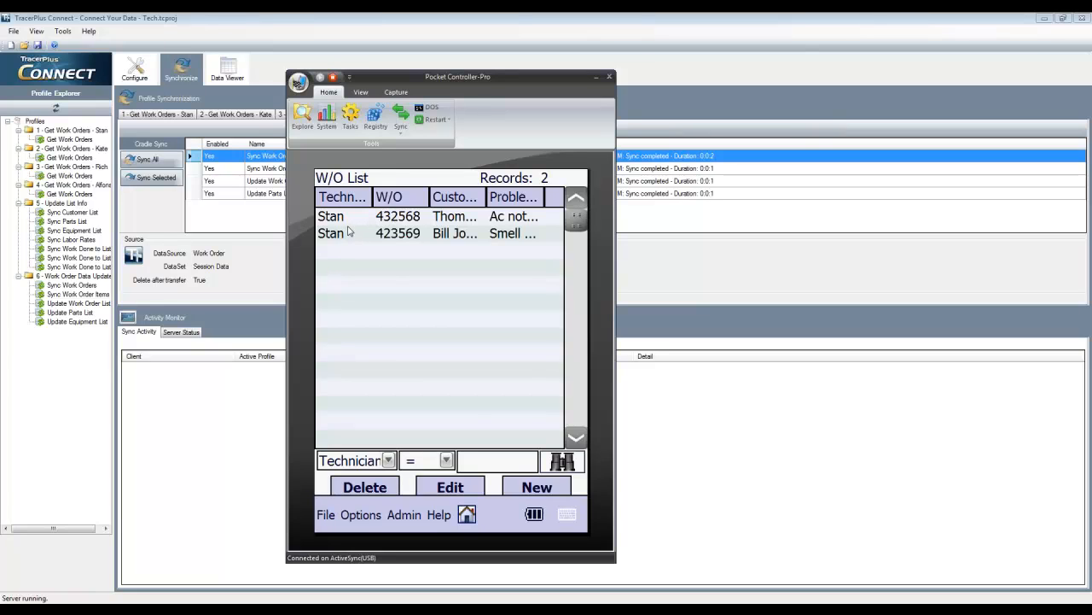
{"action": "left_click", "coordinate": [466, 514]}
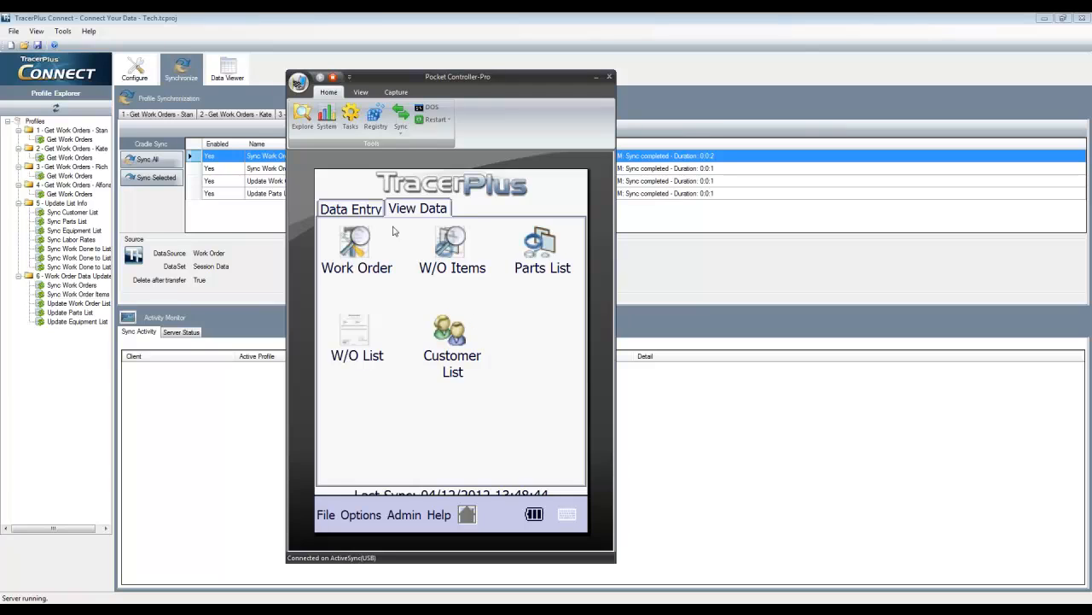
- Open Data Syncing on the device, get the second technician's work orders and exit the sync form
{"action": "left_click", "coordinate": [359, 213]}
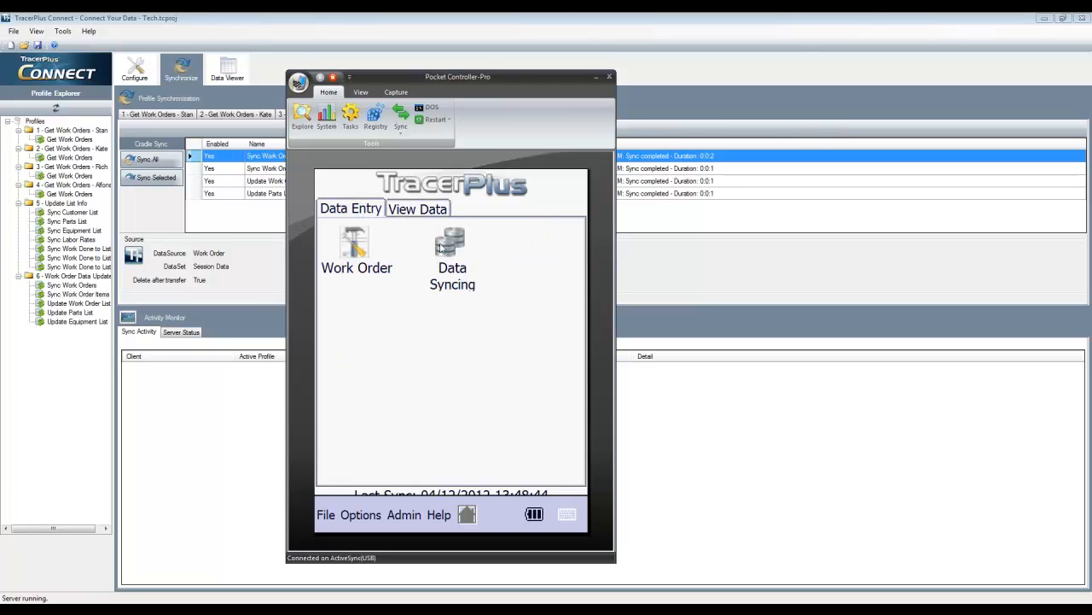
{"action": "left_click", "coordinate": [446, 248]}
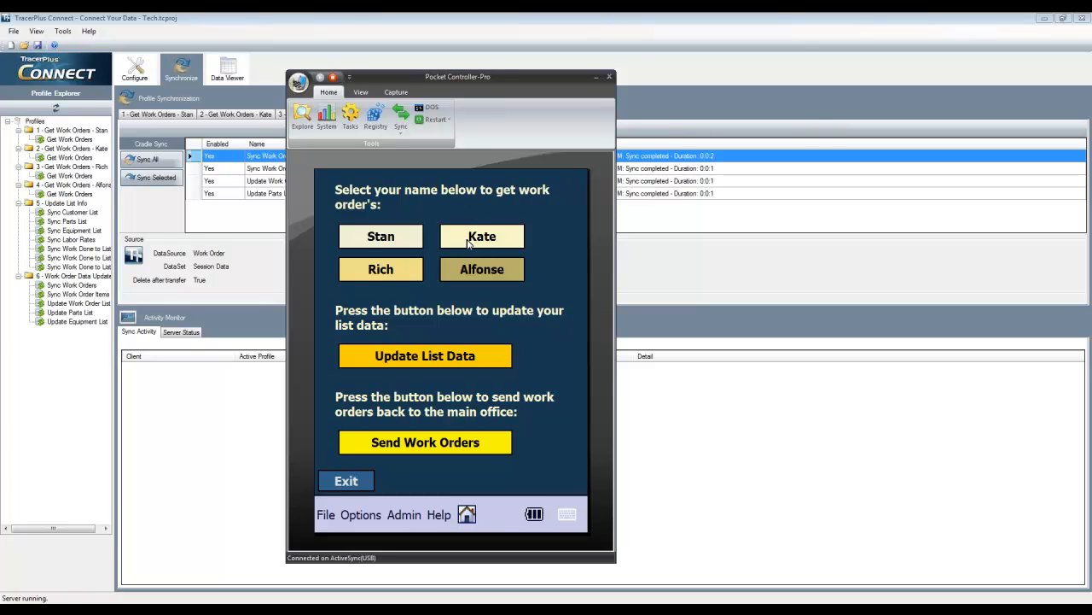
{"action": "left_click", "coordinate": [469, 244]}
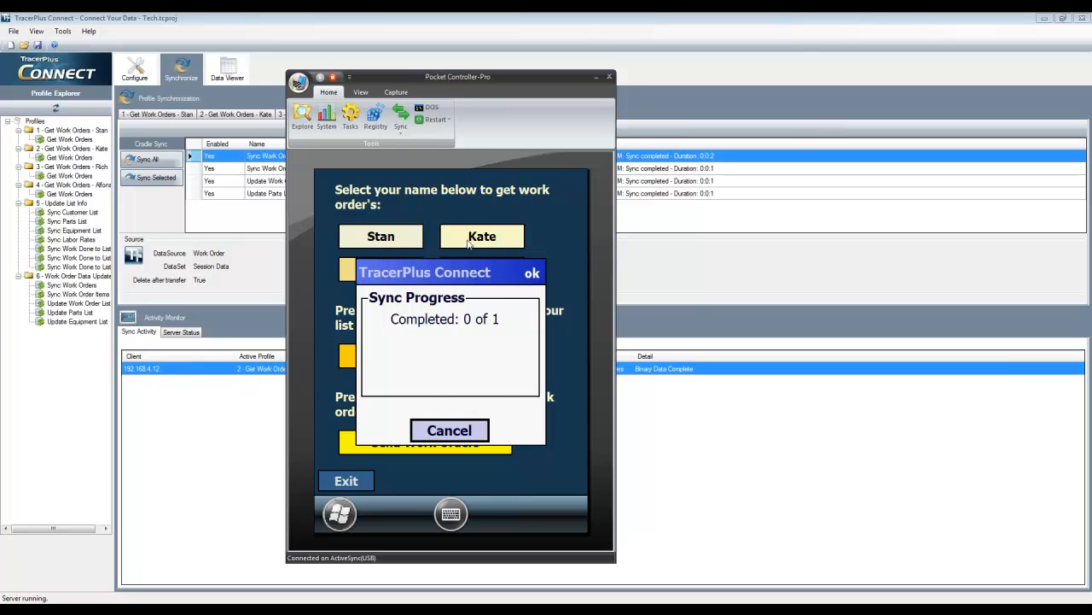
{"action": "left_click", "coordinate": [352, 482]}
- Check the W/O List for the second technician's synchronized work orders and return to the home view
{"action": "left_click", "coordinate": [416, 210]}
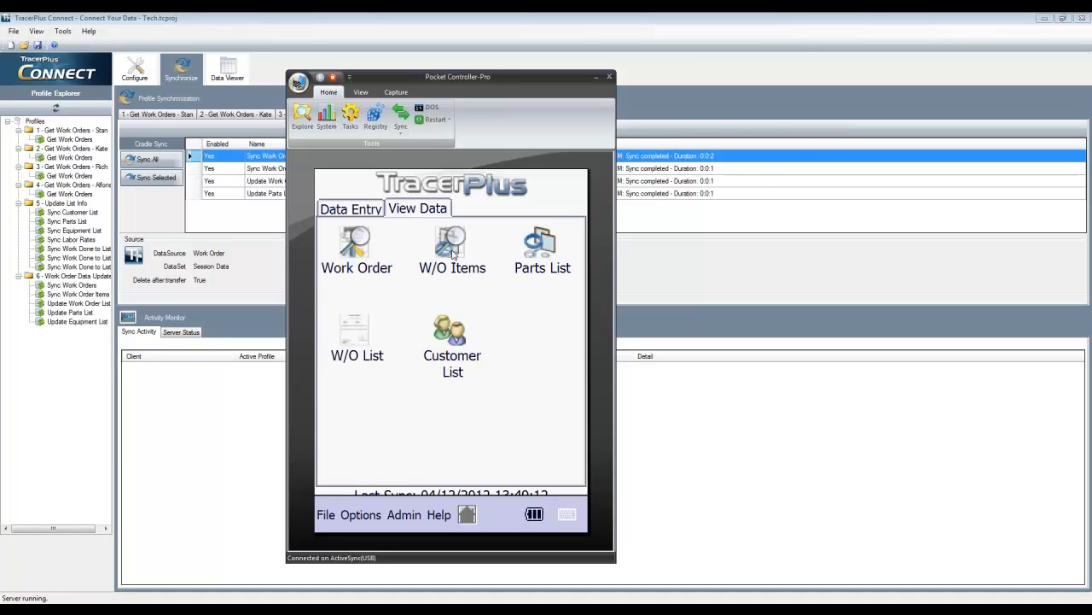
{"action": "left_click", "coordinate": [346, 340]}
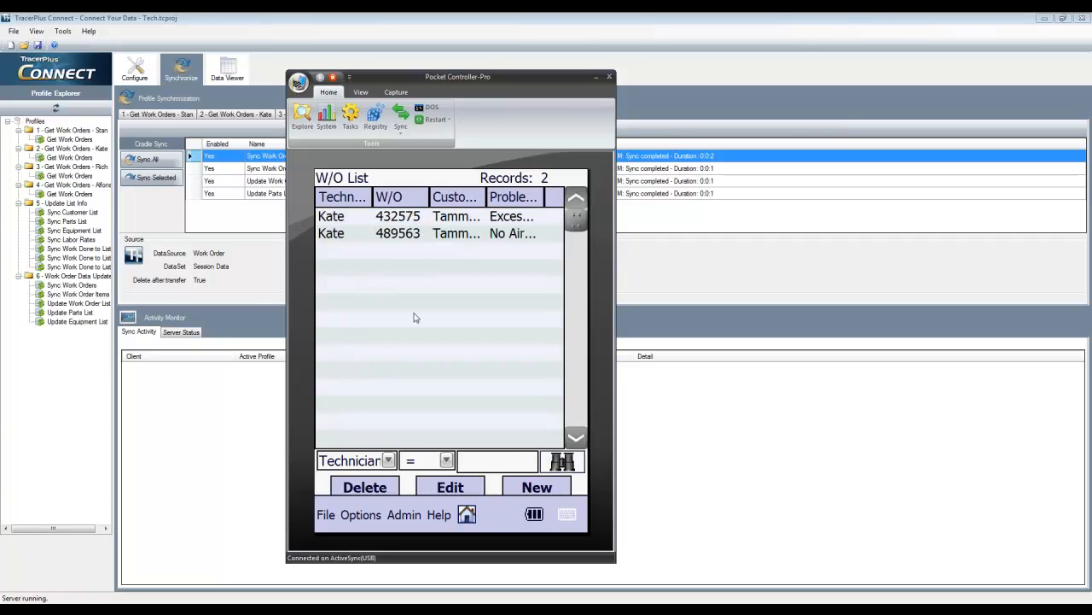
{"action": "left_click", "coordinate": [472, 514]}
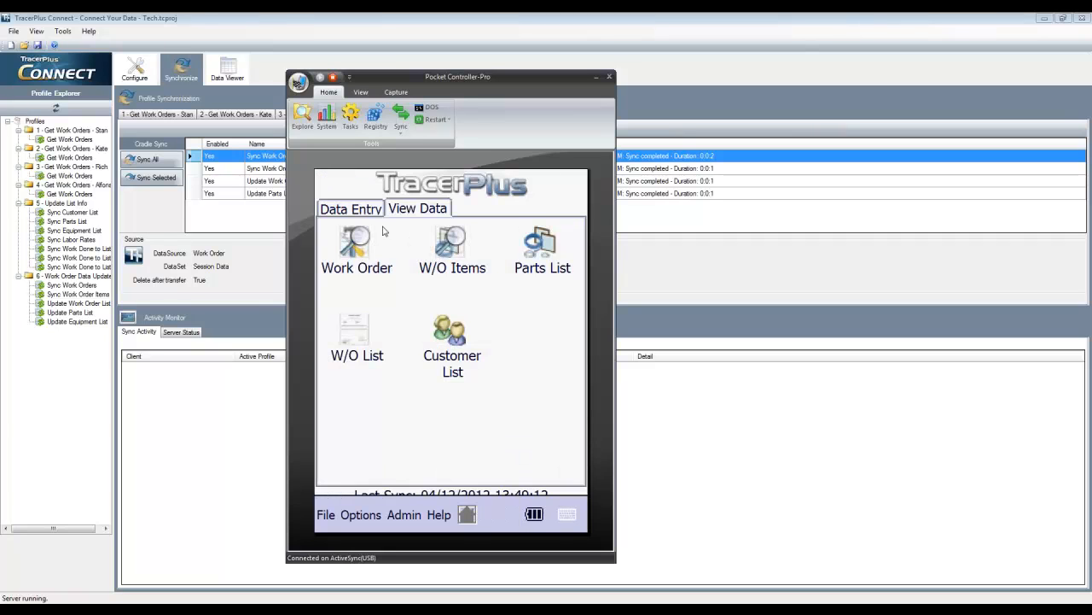
- Open the Work Order data entry form, check the technician's open work orders and exit the form
{"action": "left_click", "coordinate": [359, 215]}
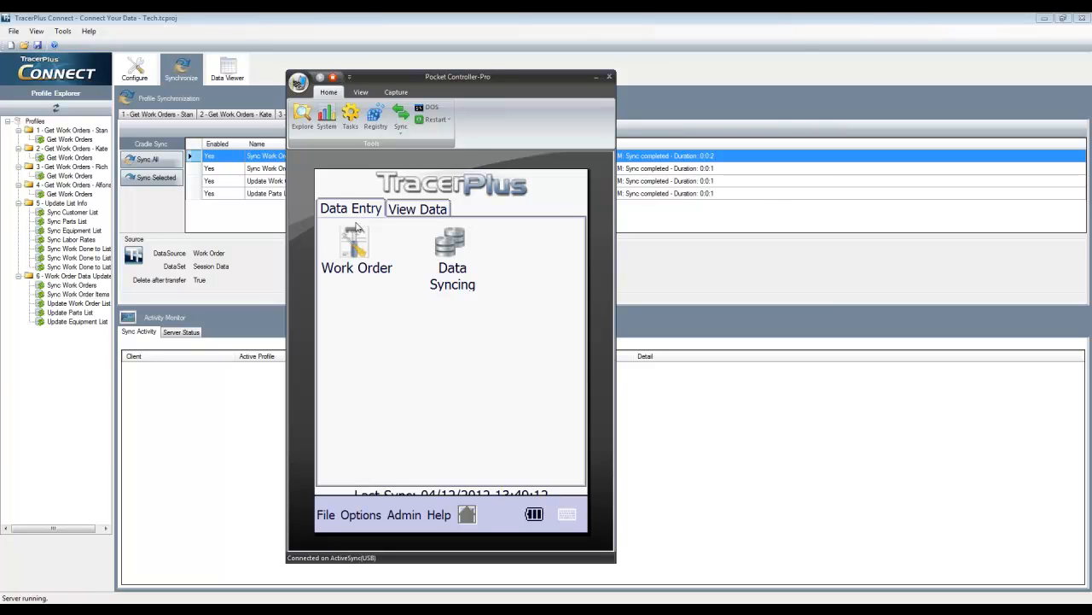
{"action": "left_click", "coordinate": [353, 254]}
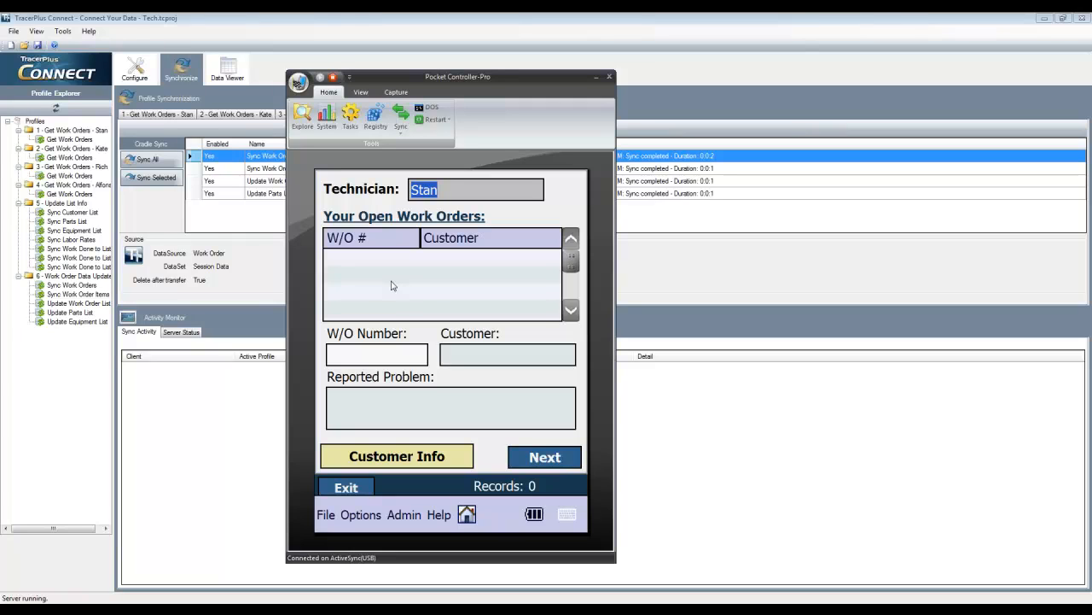
{"action": "left_click", "coordinate": [346, 487]}
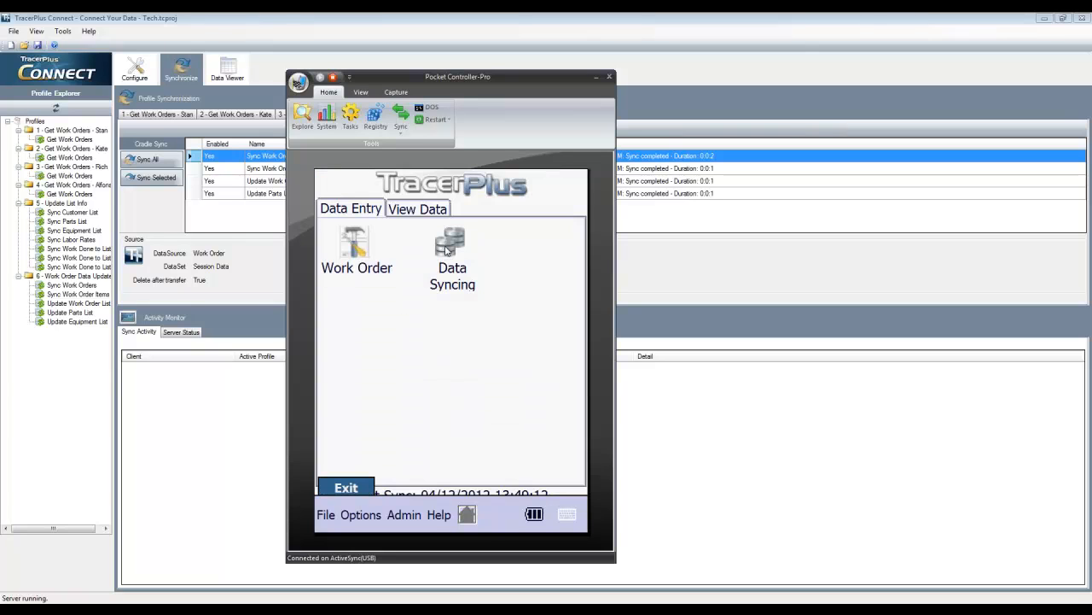
- Get the first technician's work orders again through Data Syncing and check them in the Work Order form
{"action": "left_click", "coordinate": [447, 247]}
{"action": "left_click", "coordinate": [377, 237]}
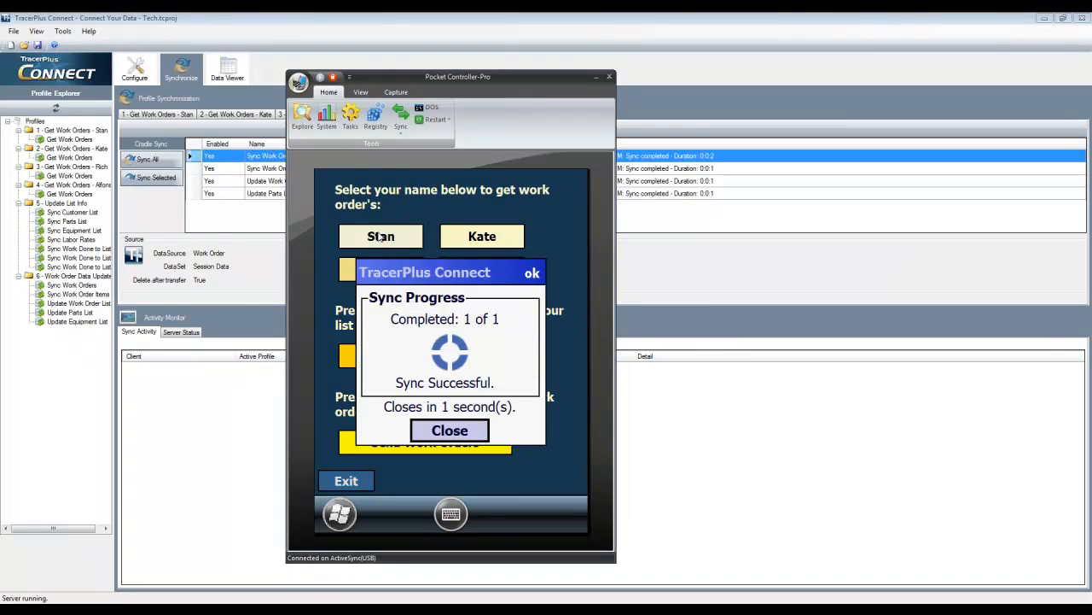
{"action": "left_click", "coordinate": [345, 481]}
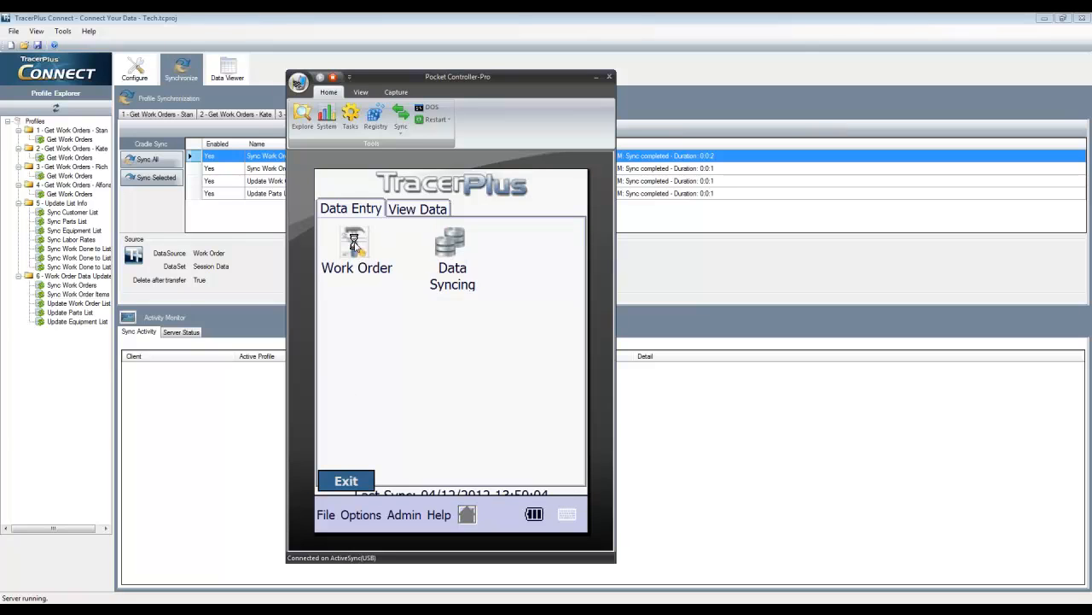
{"action": "left_click", "coordinate": [354, 243]}
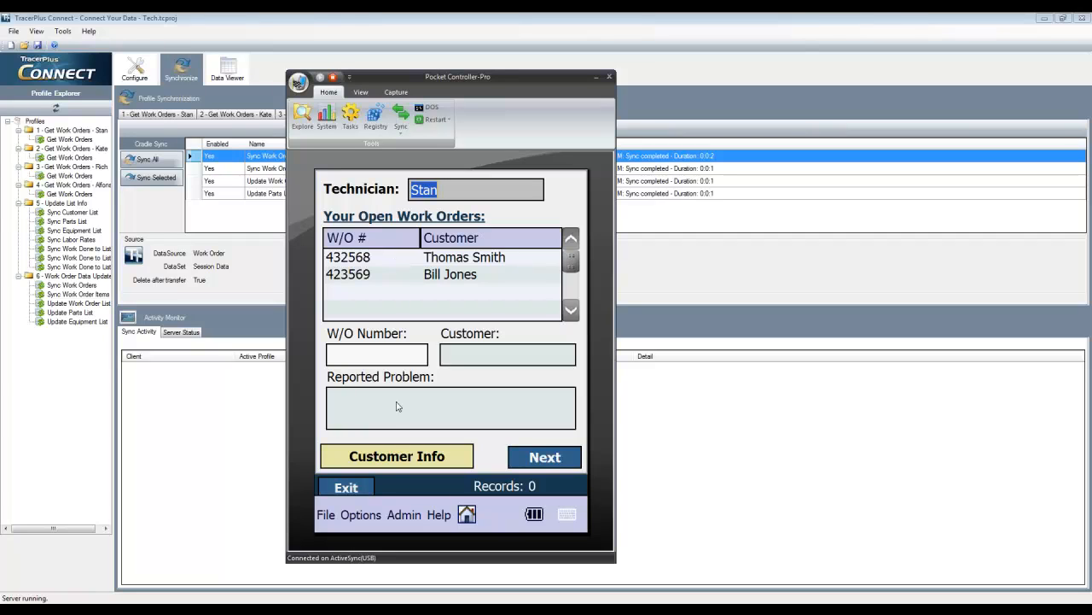
{"action": "left_click", "coordinate": [356, 488]}
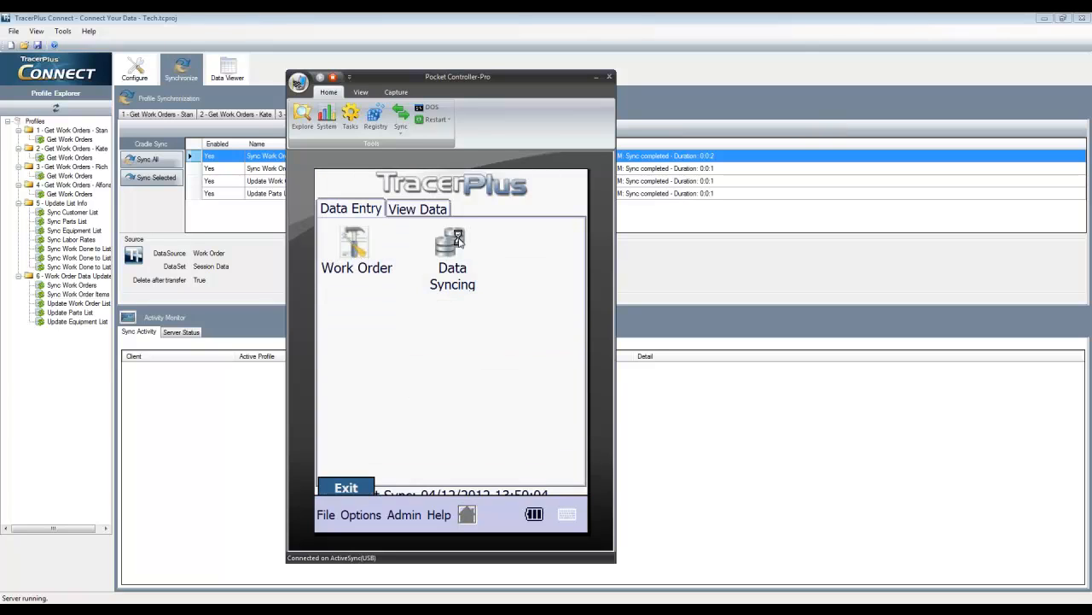
- Run Update List Data from the Data Syncing form and exit the form
{"action": "left_click", "coordinate": [453, 243]}
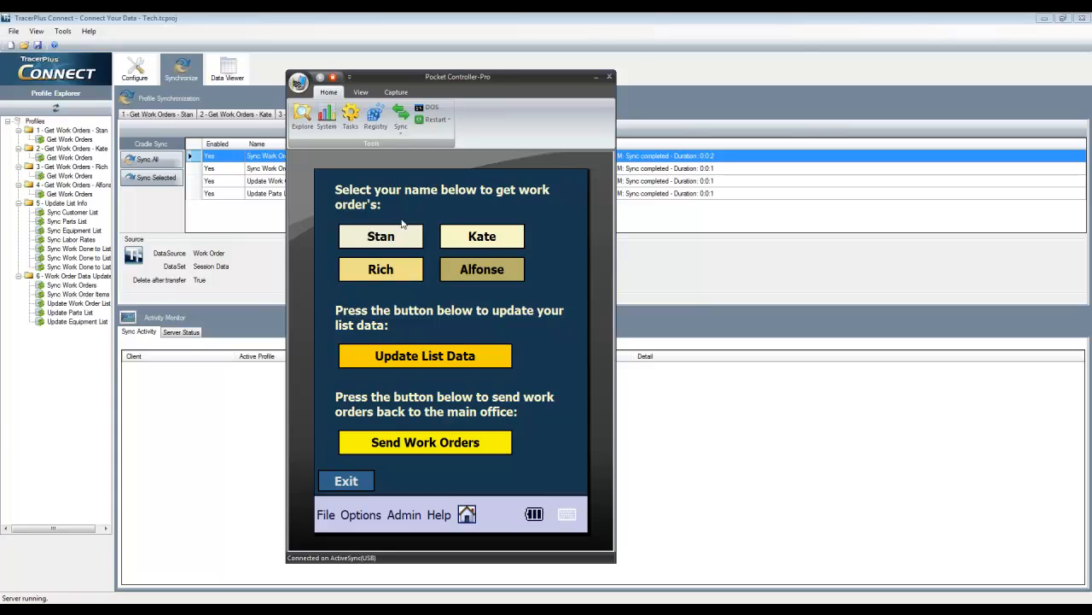
{"action": "left_click", "coordinate": [415, 356]}
{"action": "left_click", "coordinate": [345, 482]}
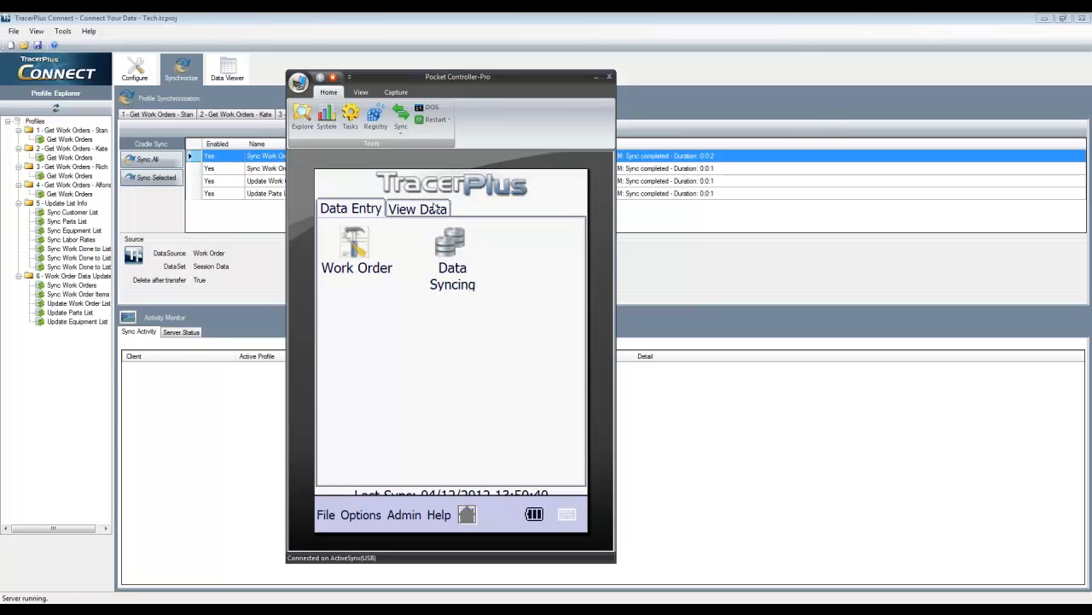
- Review the device's W/O List, Customer List and Parts List records after the list data update
{"action": "left_click", "coordinate": [435, 208]}
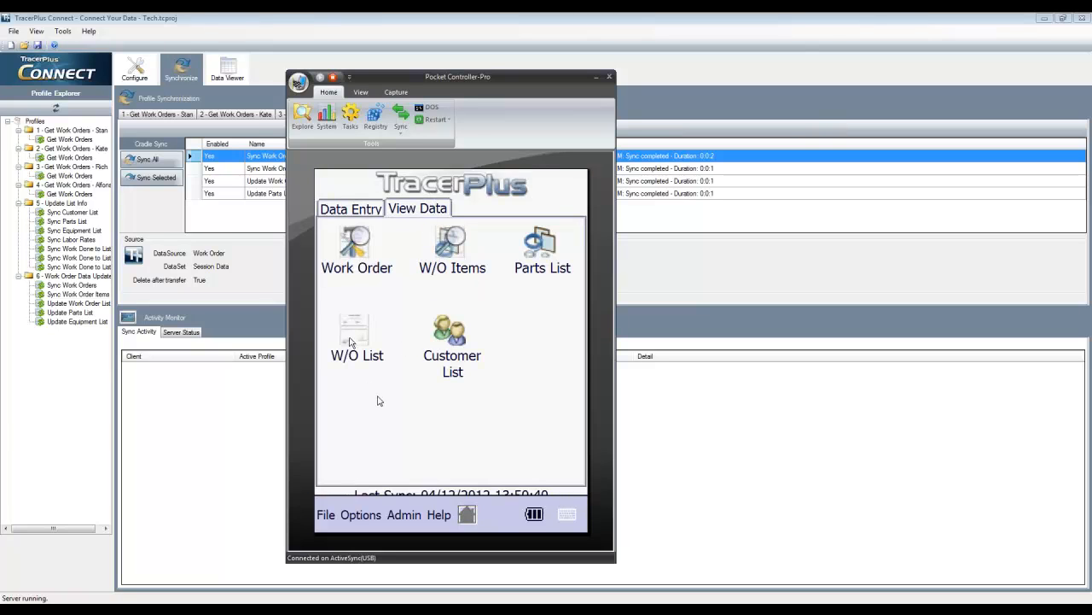
{"action": "left_click", "coordinate": [354, 339]}
{"action": "left_click", "coordinate": [467, 514]}
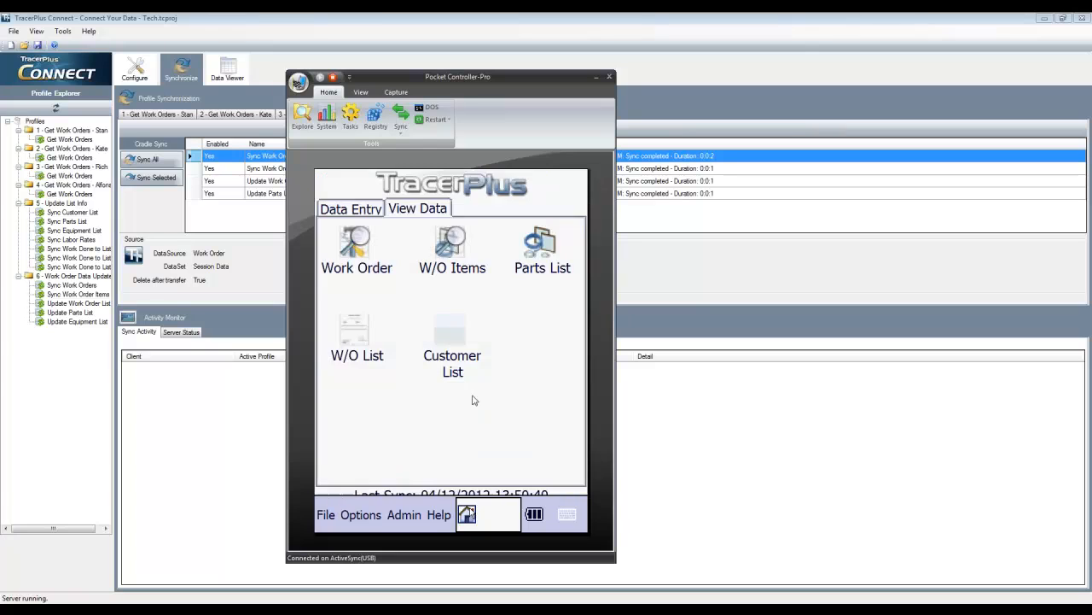
{"action": "left_click", "coordinate": [462, 350]}
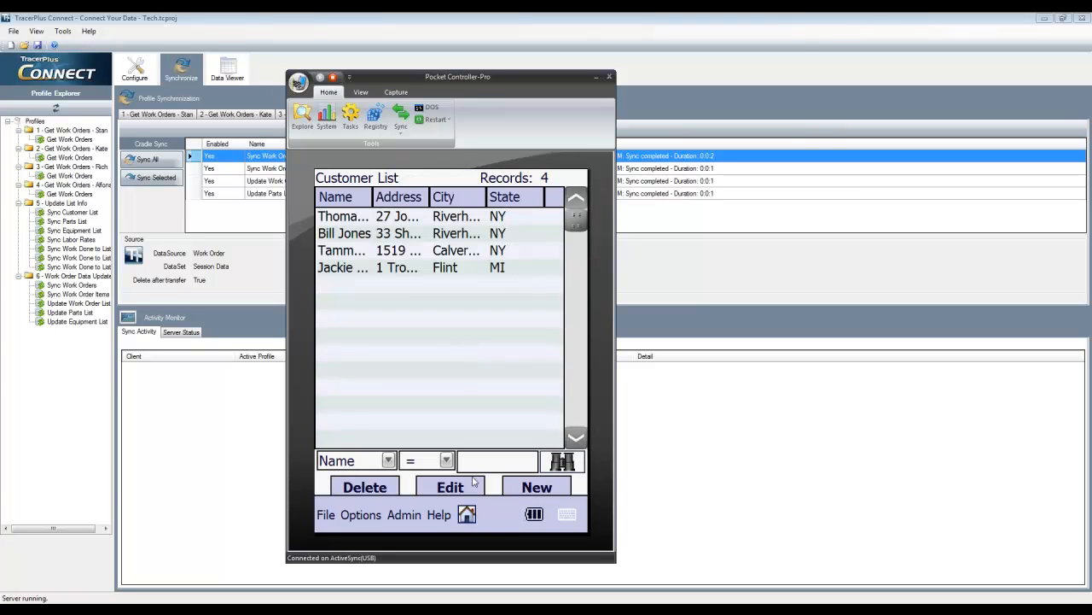
{"action": "left_click", "coordinate": [467, 514]}
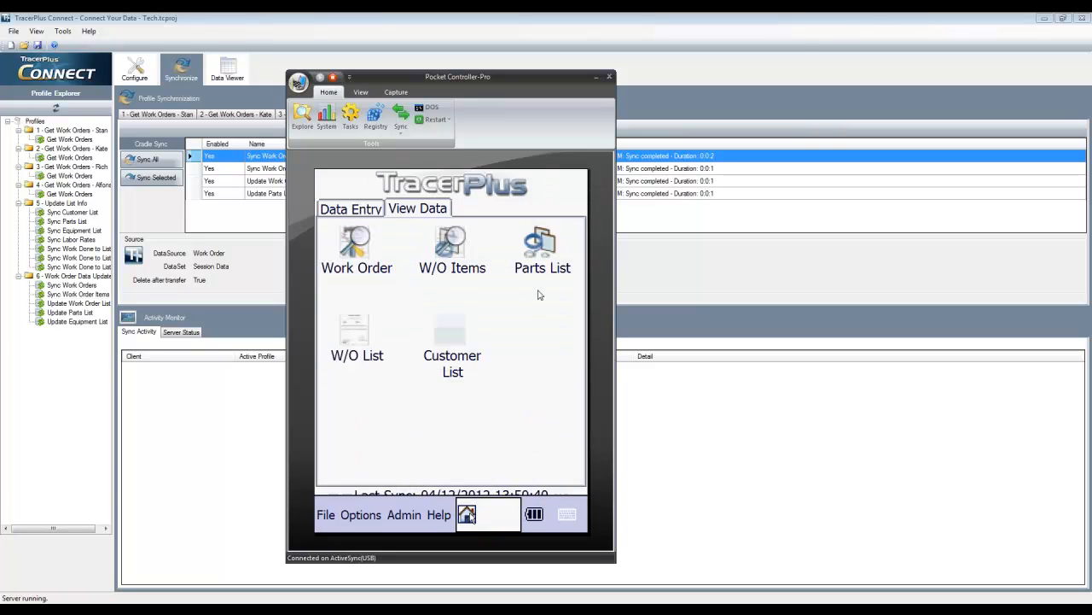
{"action": "left_click", "coordinate": [541, 250]}
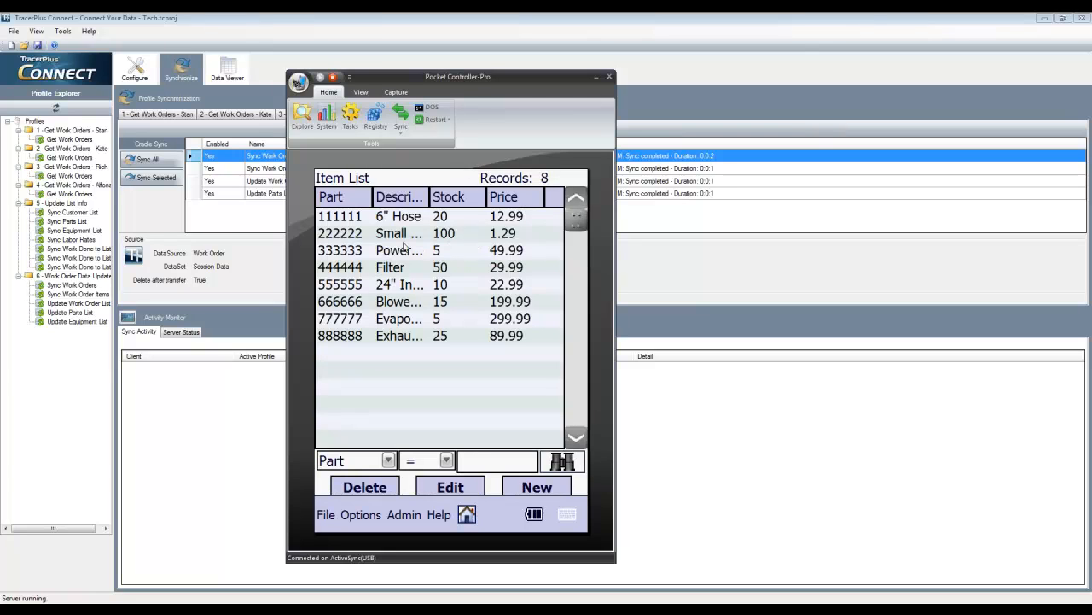
{"action": "left_click", "coordinate": [467, 514]}
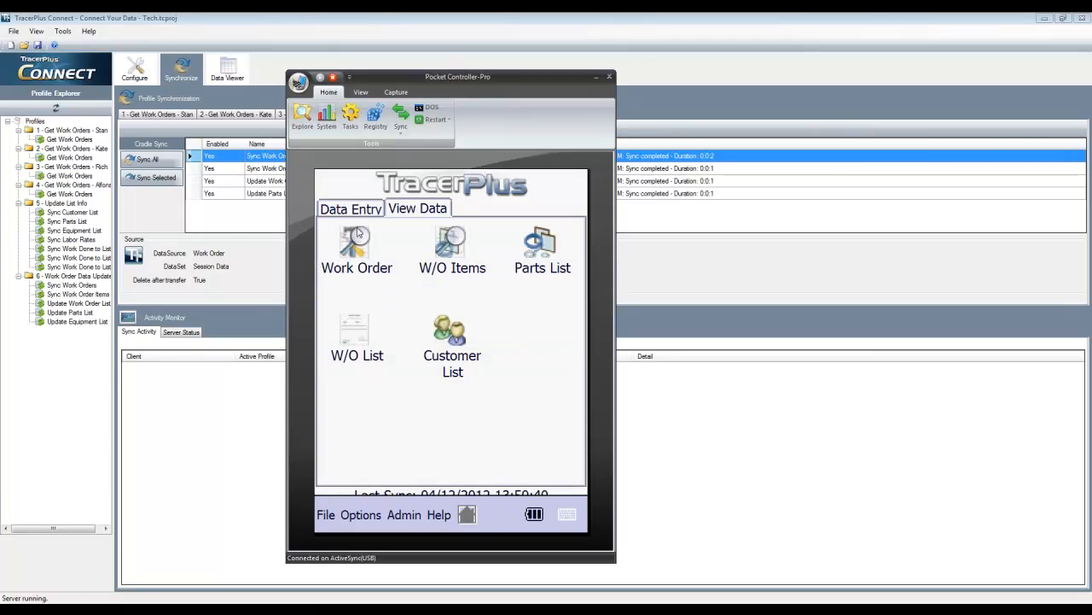
- Open the Work Order data entry form and select the first open work order
{"action": "left_click", "coordinate": [351, 211]}
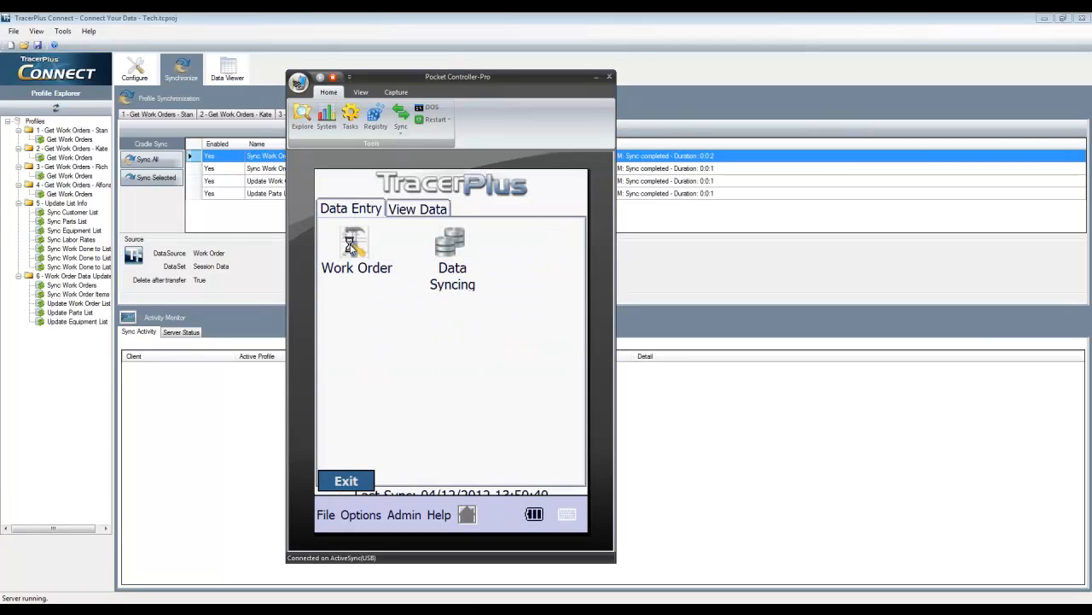
{"action": "left_click", "coordinate": [354, 245]}
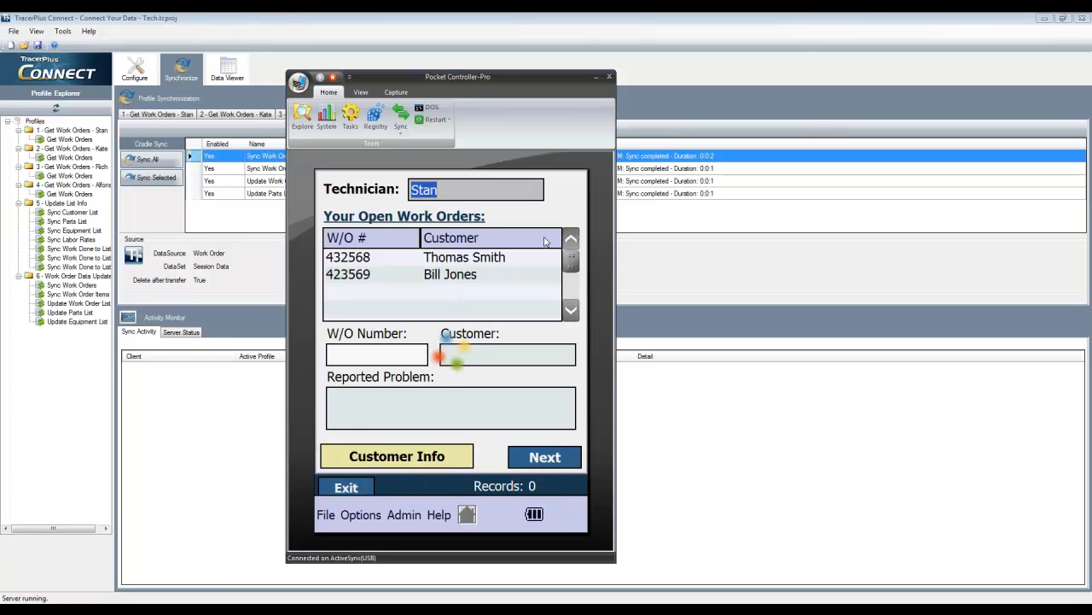
{"action": "left_click", "coordinate": [348, 260]}
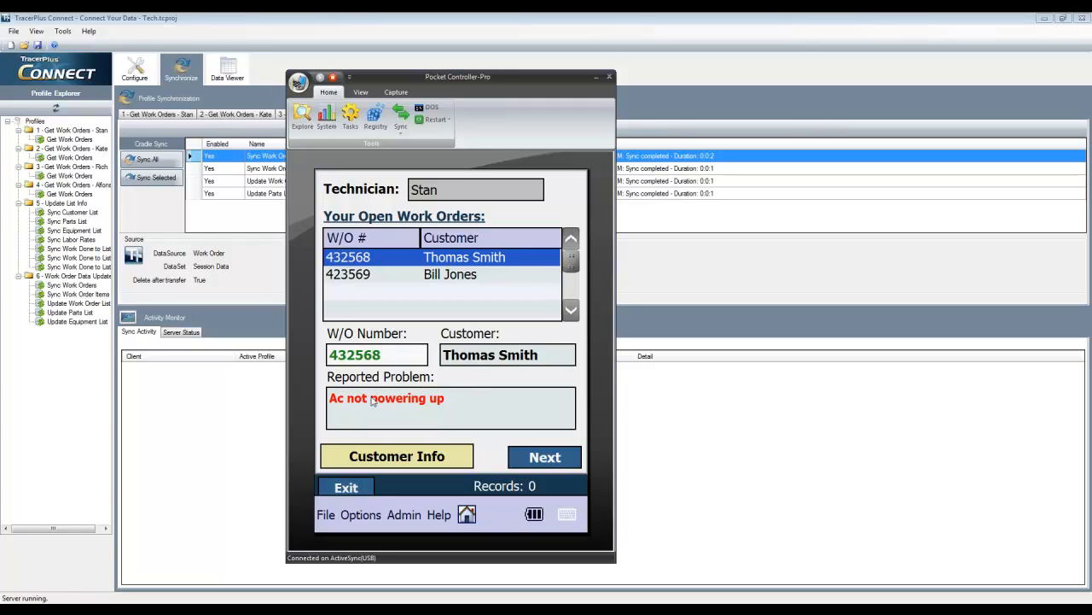
- View the selected work order's customer information and the details of the installed AIRH and A/C equipment
{"action": "left_click", "coordinate": [397, 456]}
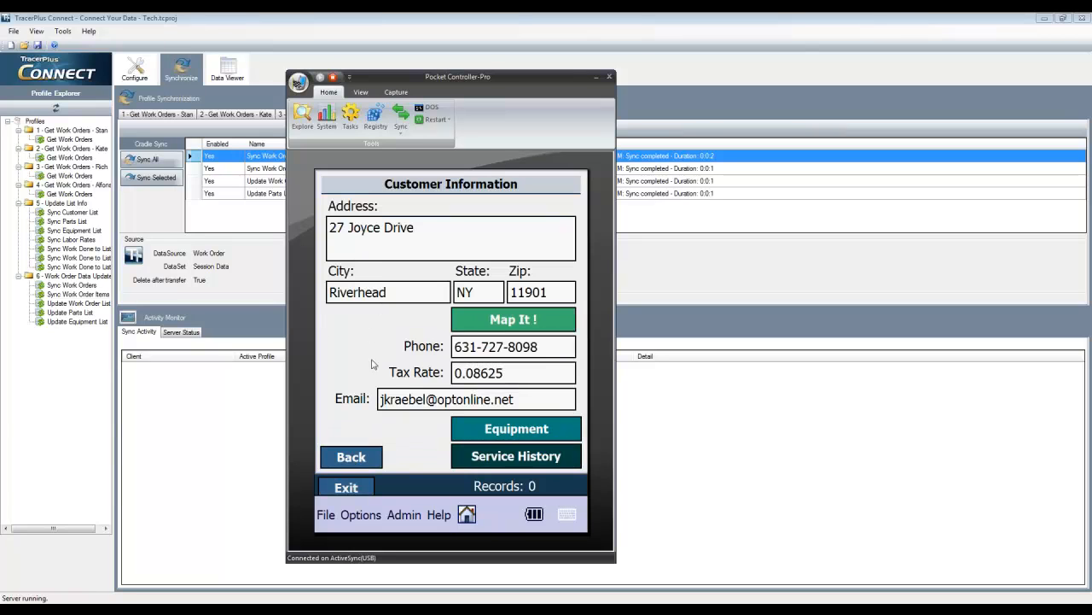
{"action": "left_click", "coordinate": [513, 433]}
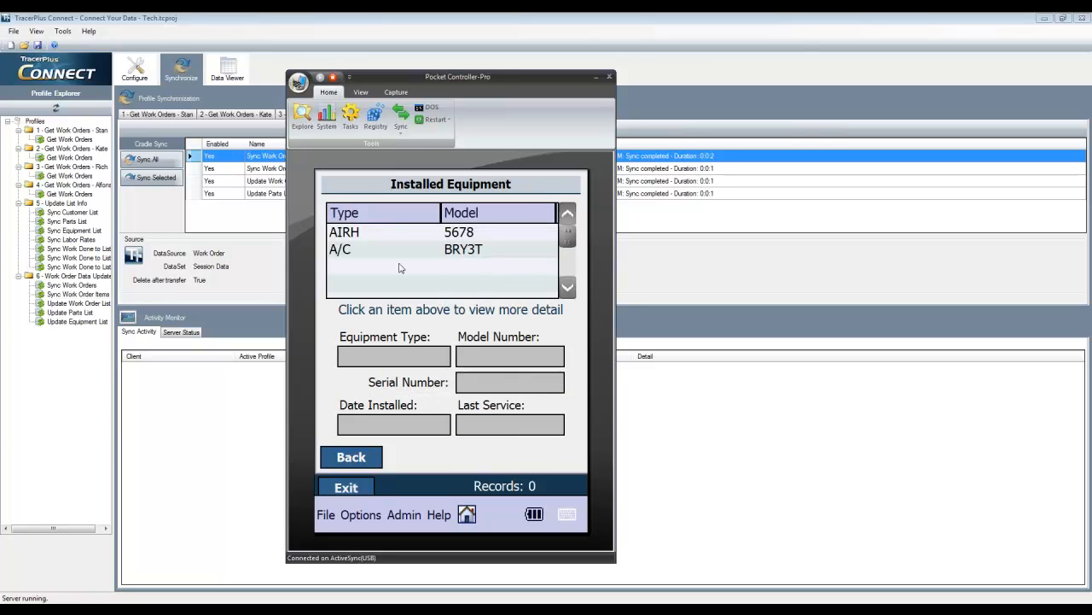
{"action": "left_click", "coordinate": [359, 234]}
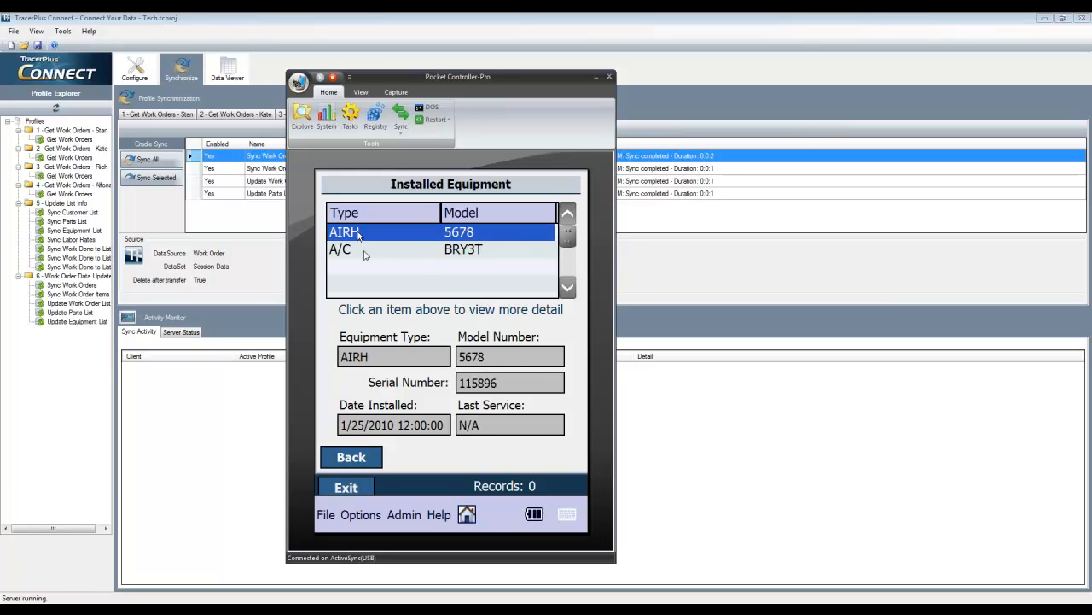
{"action": "left_click", "coordinate": [365, 253]}
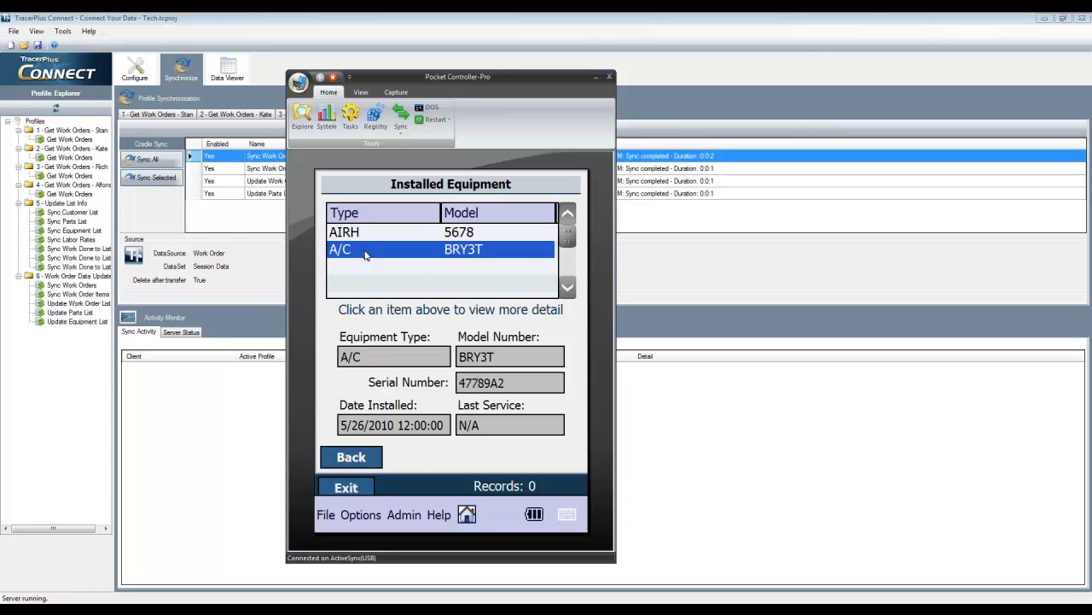
{"action": "left_click", "coordinate": [367, 459]}
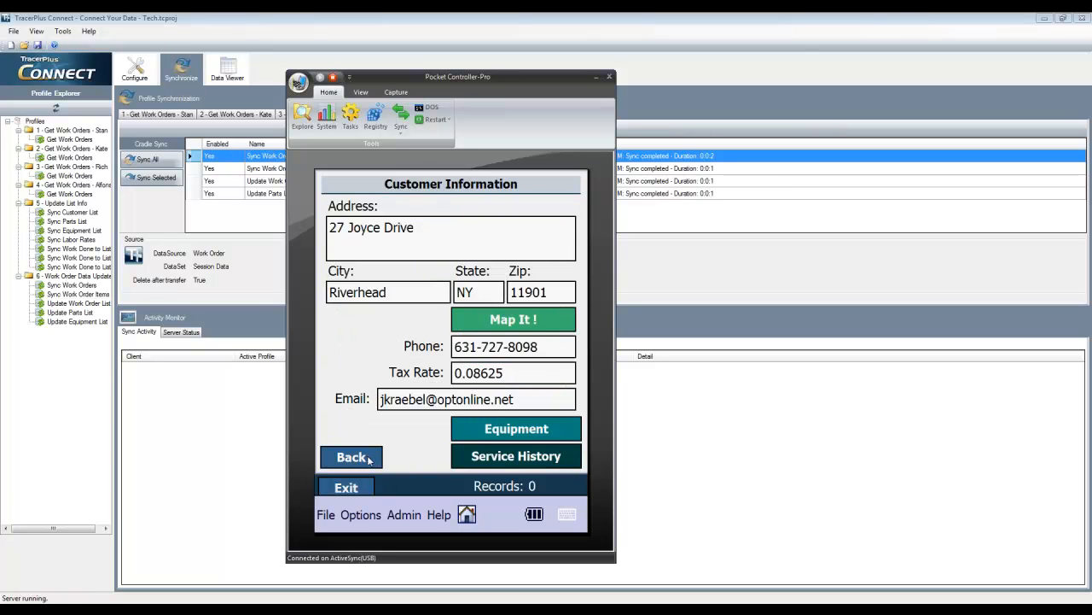
- View the customer's service history and go back to the open work orders form
{"action": "left_click", "coordinate": [482, 459]}
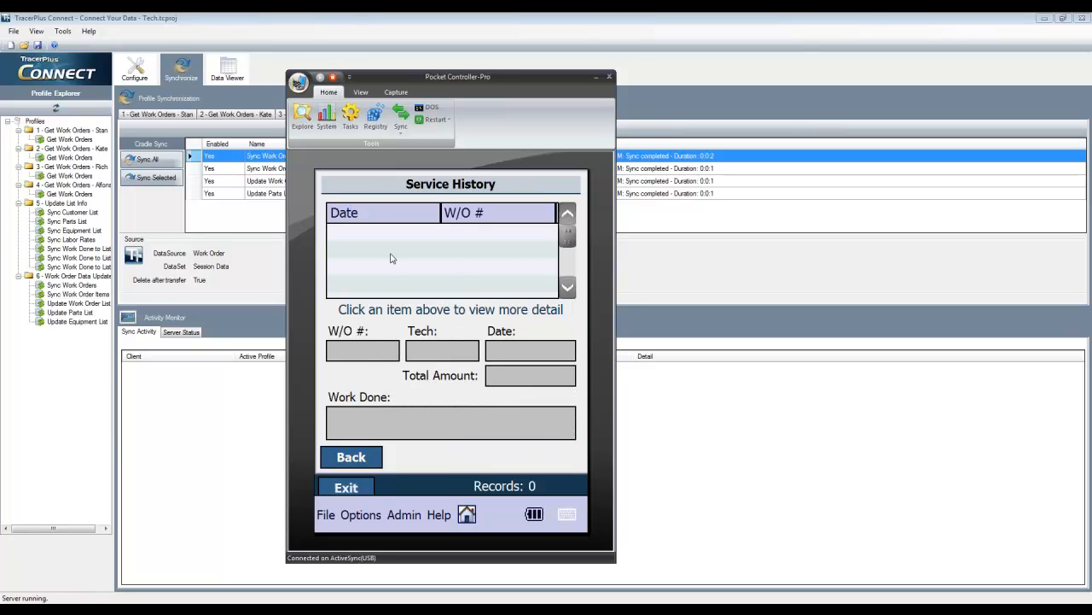
{"action": "left_click", "coordinate": [356, 461]}
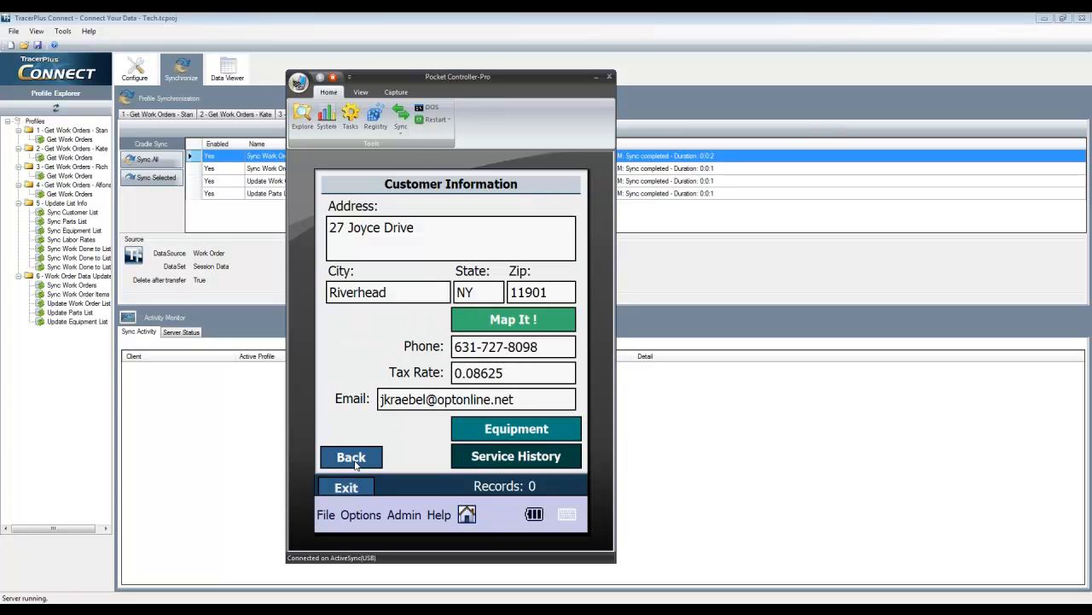
{"action": "left_click", "coordinate": [353, 458]}
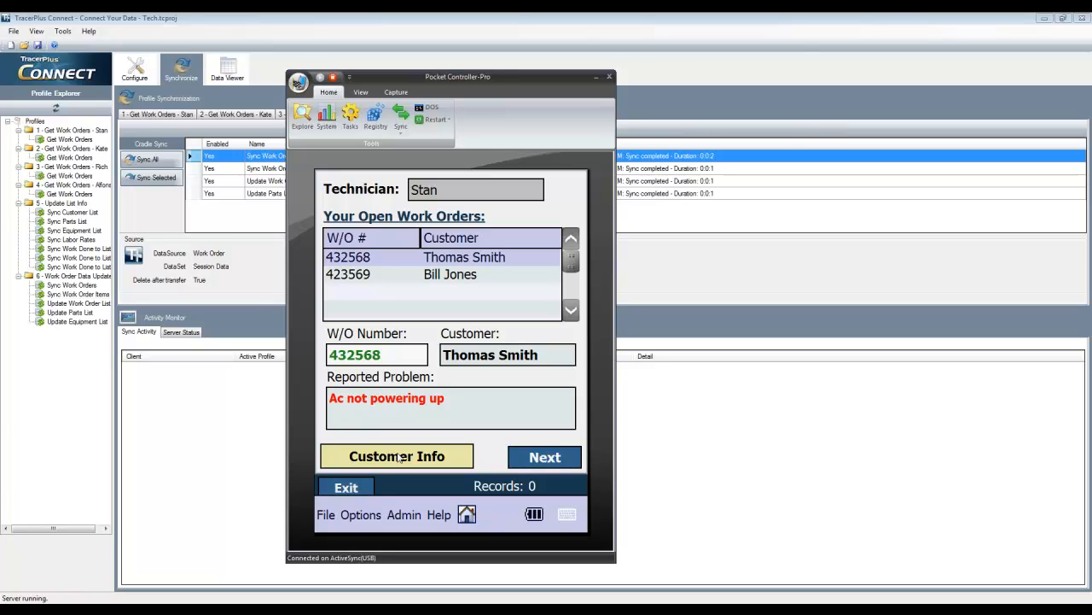
- Record "Replace blower unit." and "Freon recharge." as the work performed on the selected work order
{"action": "left_click", "coordinate": [544, 458]}
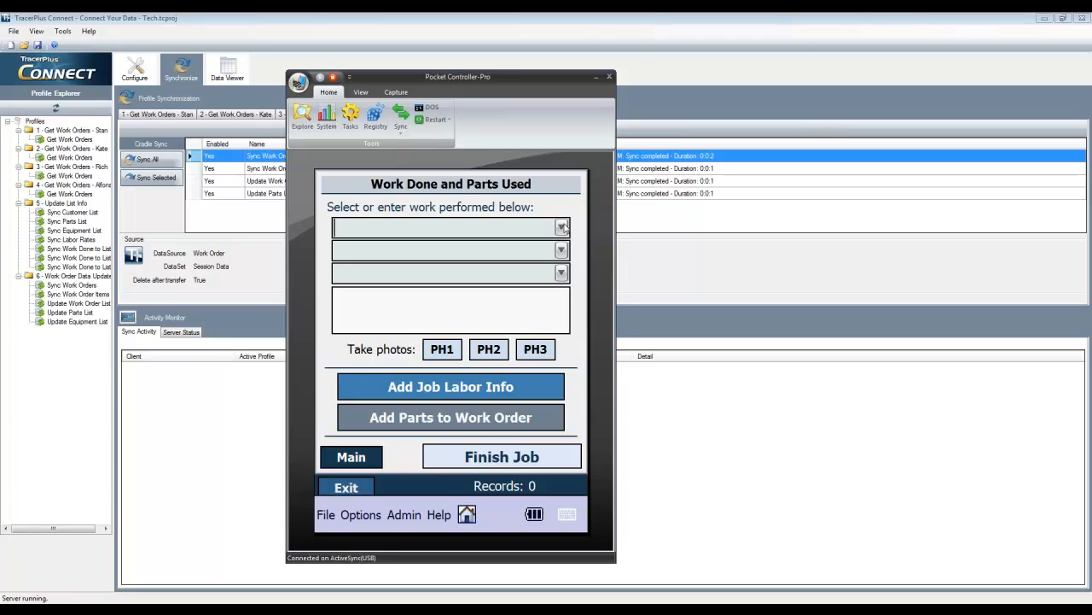
{"action": "left_click", "coordinate": [562, 227]}
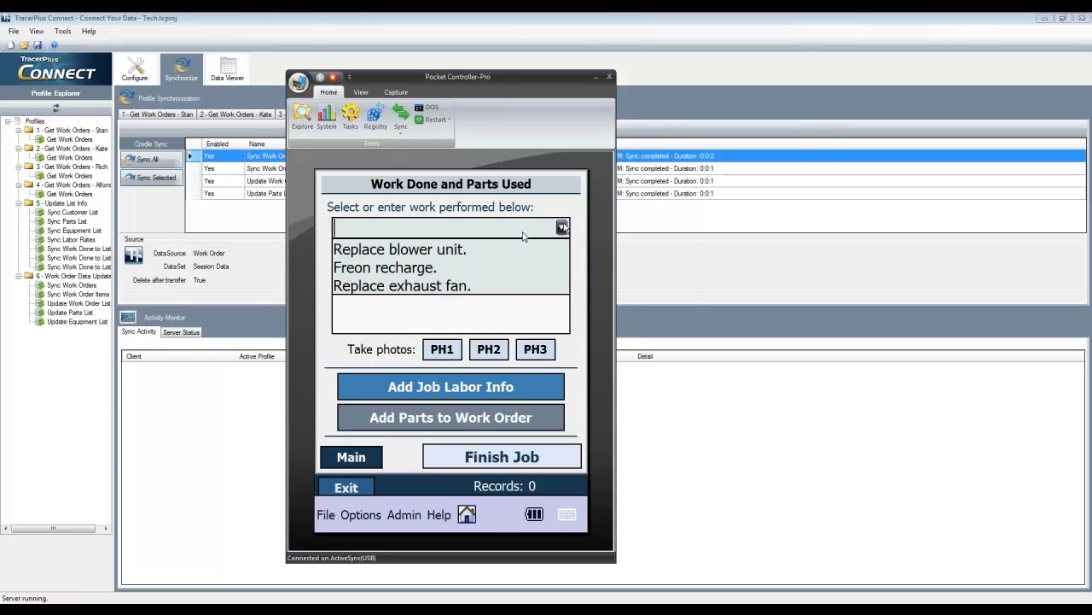
{"action": "left_click", "coordinate": [425, 249]}
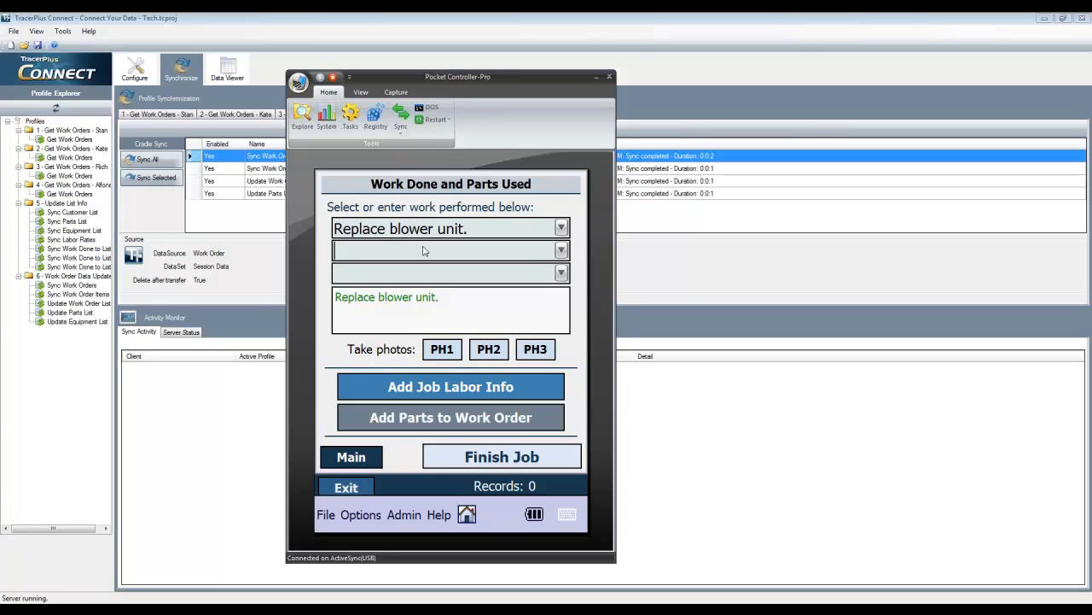
{"action": "left_click", "coordinate": [561, 251]}
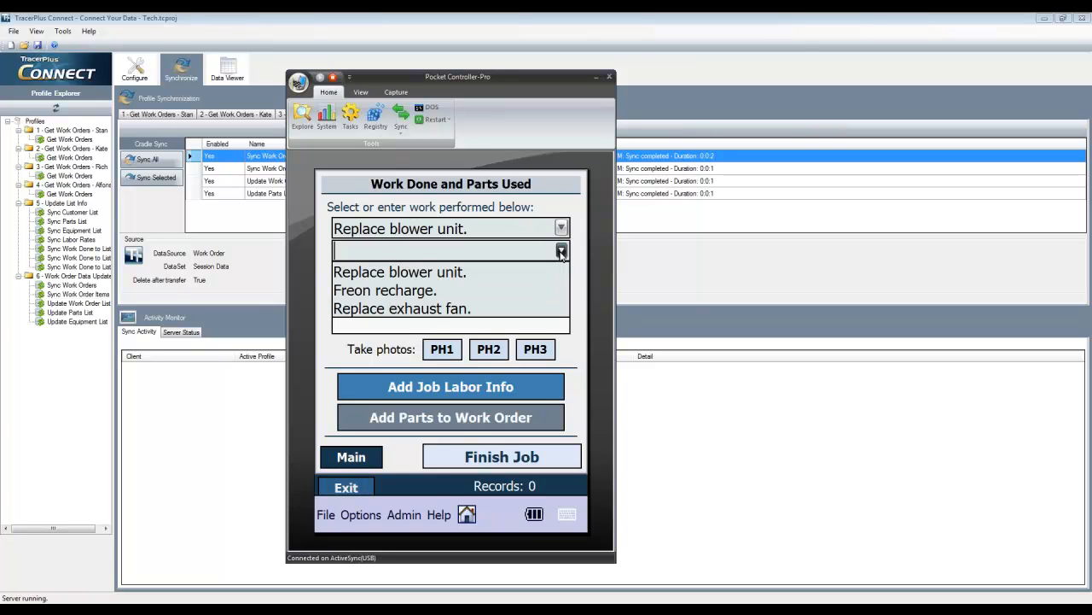
{"action": "left_click", "coordinate": [379, 294]}
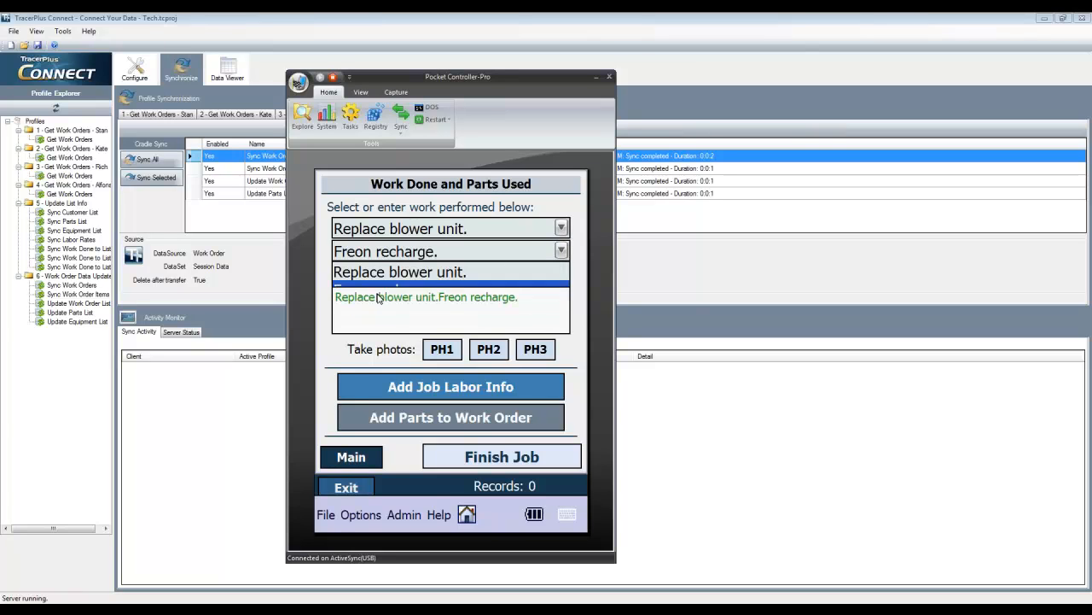
{"action": "left_click", "coordinate": [529, 300]}
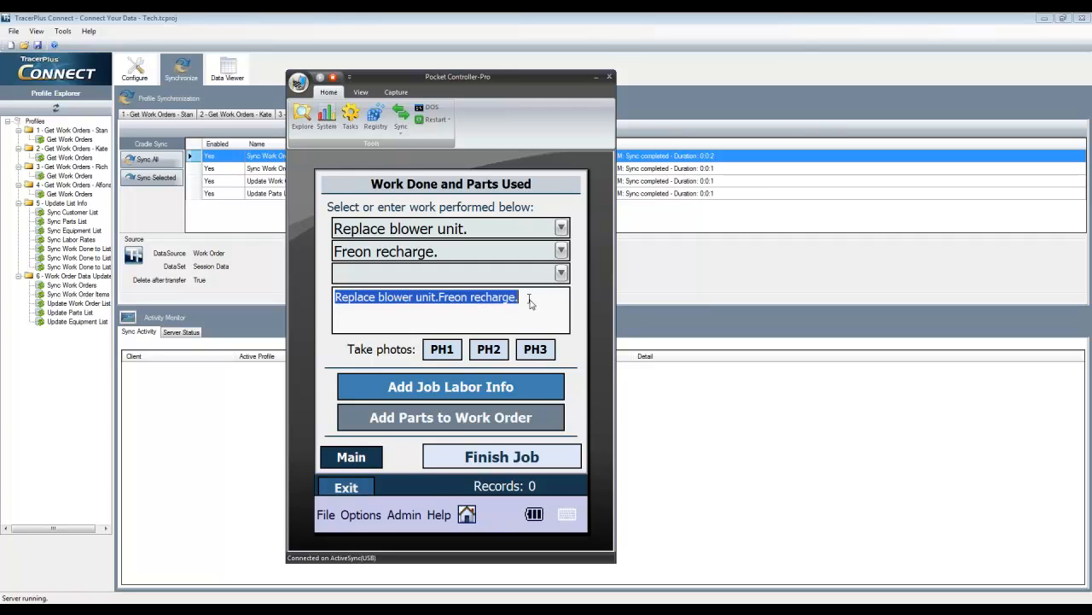
{"action": "left_click", "coordinate": [529, 301]}
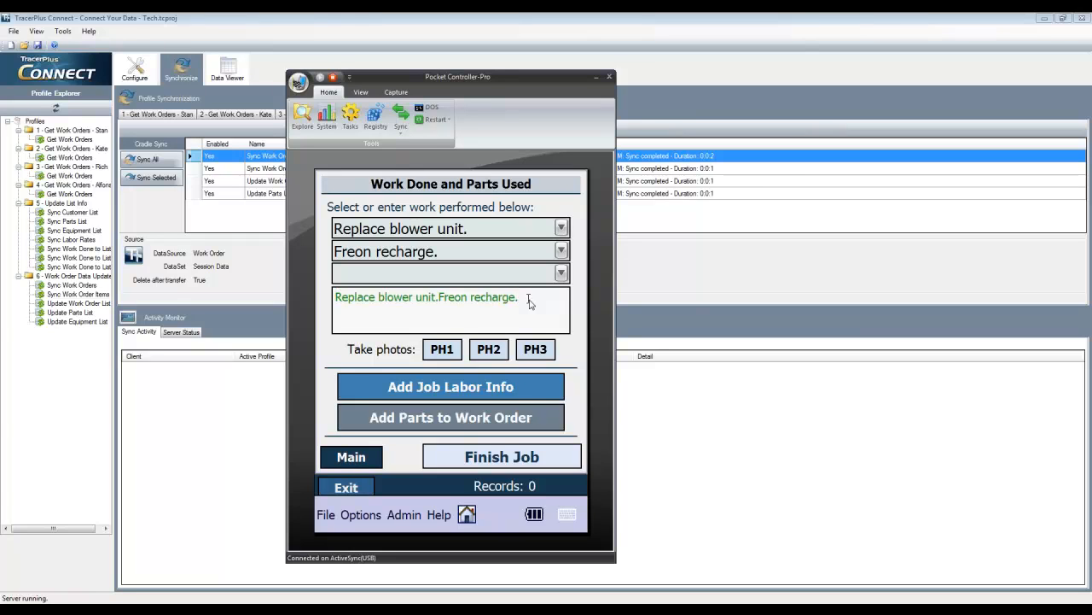
- Capture the first job photo with the device camera and accept it for the work order
{"action": "left_click", "coordinate": [443, 349]}
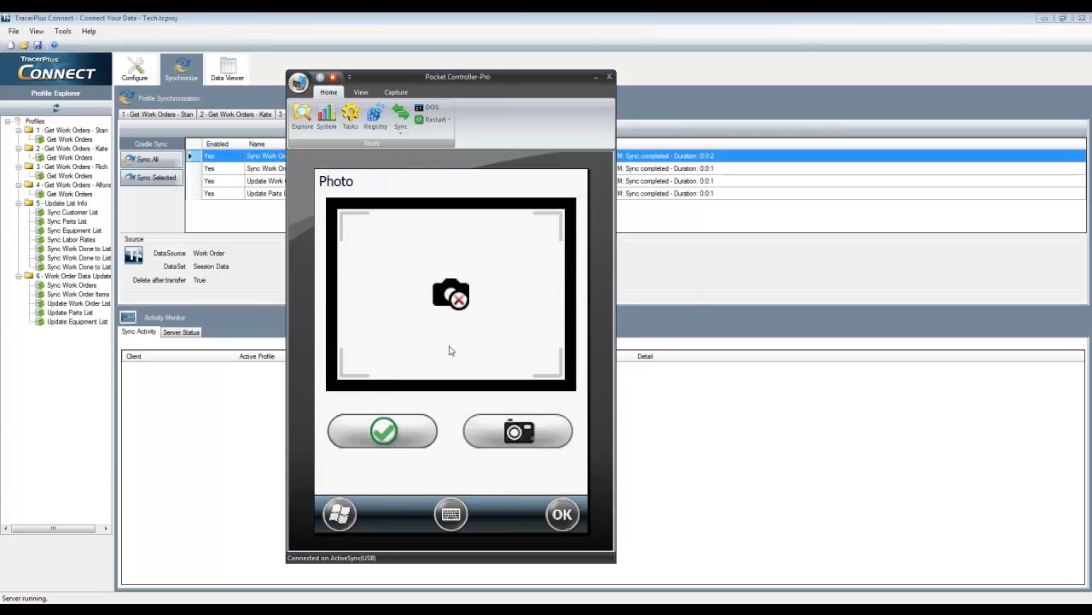
{"action": "left_click", "coordinate": [512, 434]}
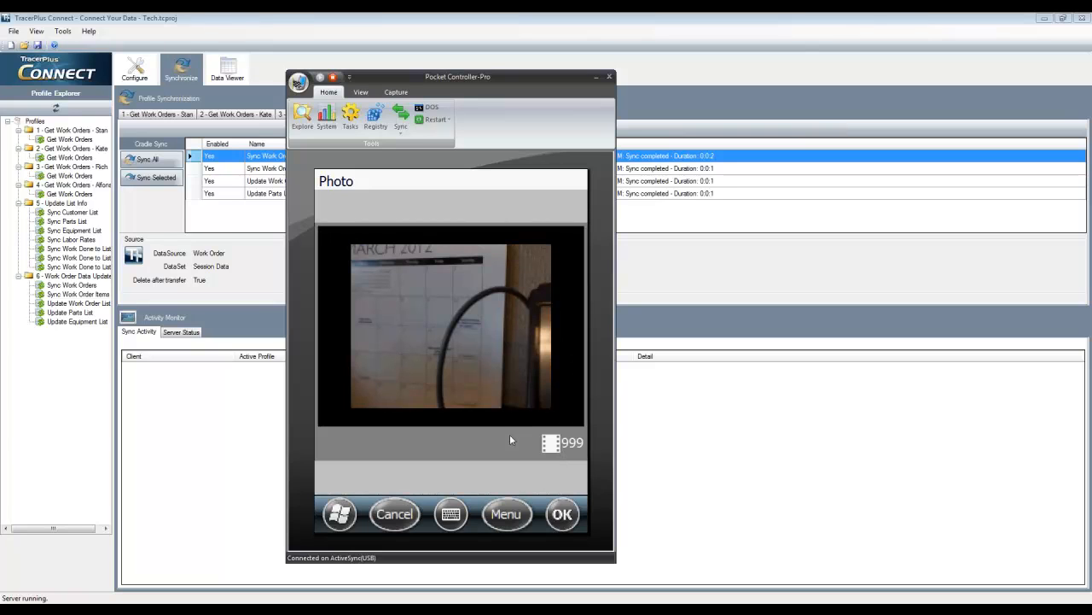
{"action": "left_click", "coordinate": [510, 440]}
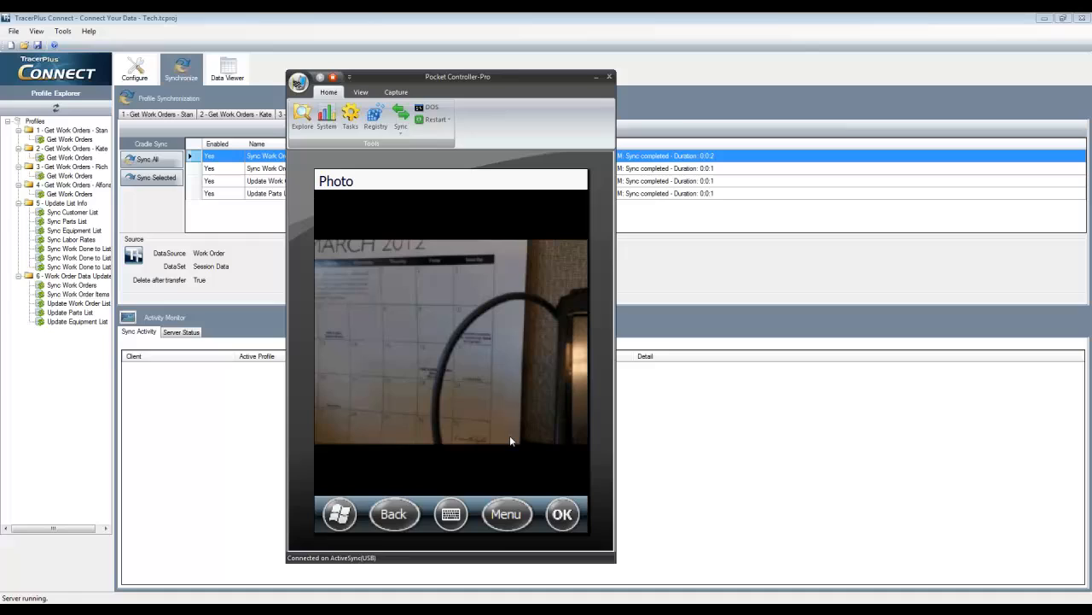
{"action": "left_click", "coordinate": [562, 513]}
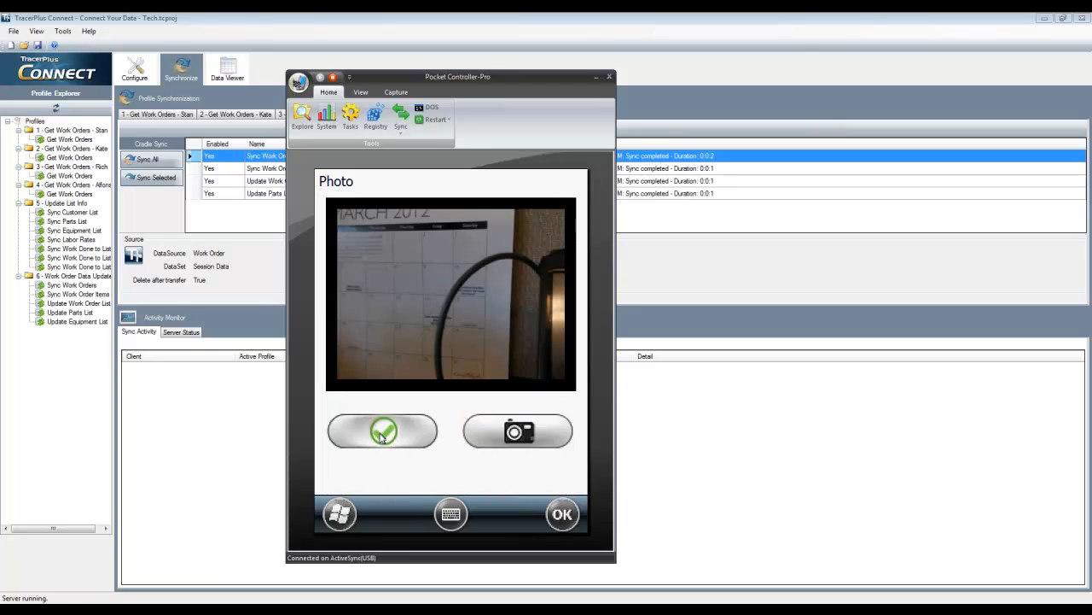
{"action": "left_click", "coordinate": [382, 433]}
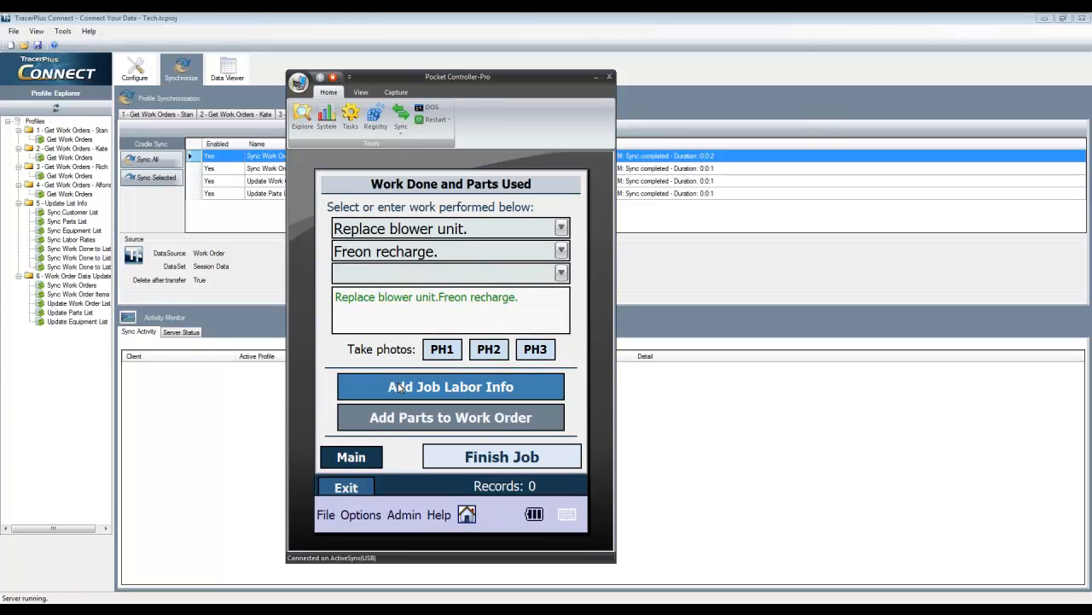
- Add 1 hour of Item Replace labor in the first row of the job labor info
{"action": "left_click", "coordinate": [400, 388]}
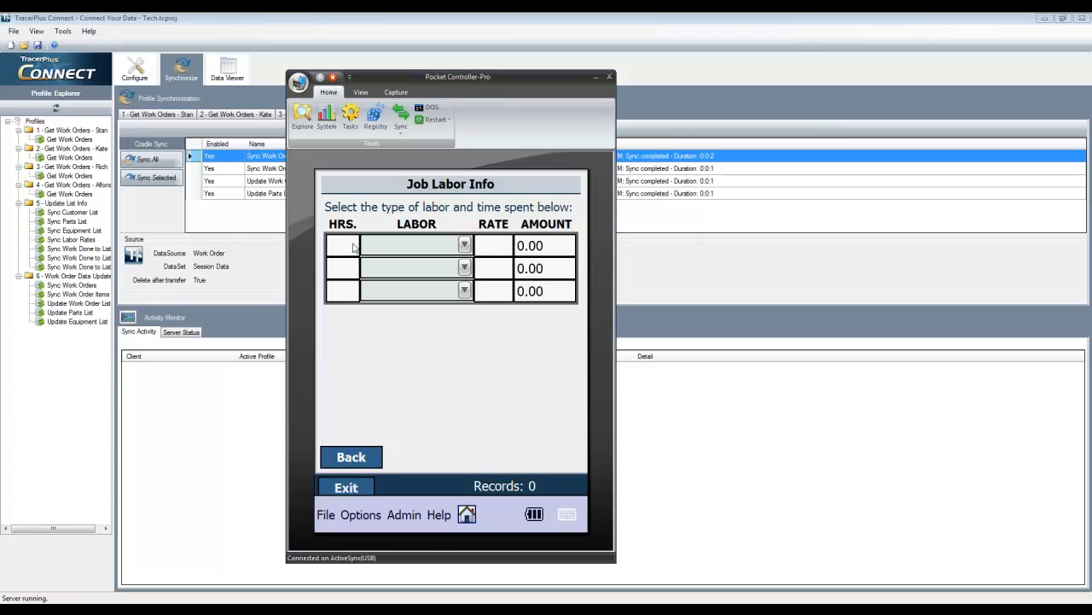
{"action": "left_click", "coordinate": [344, 245]}
{"action": "left_click", "coordinate": [333, 316]}
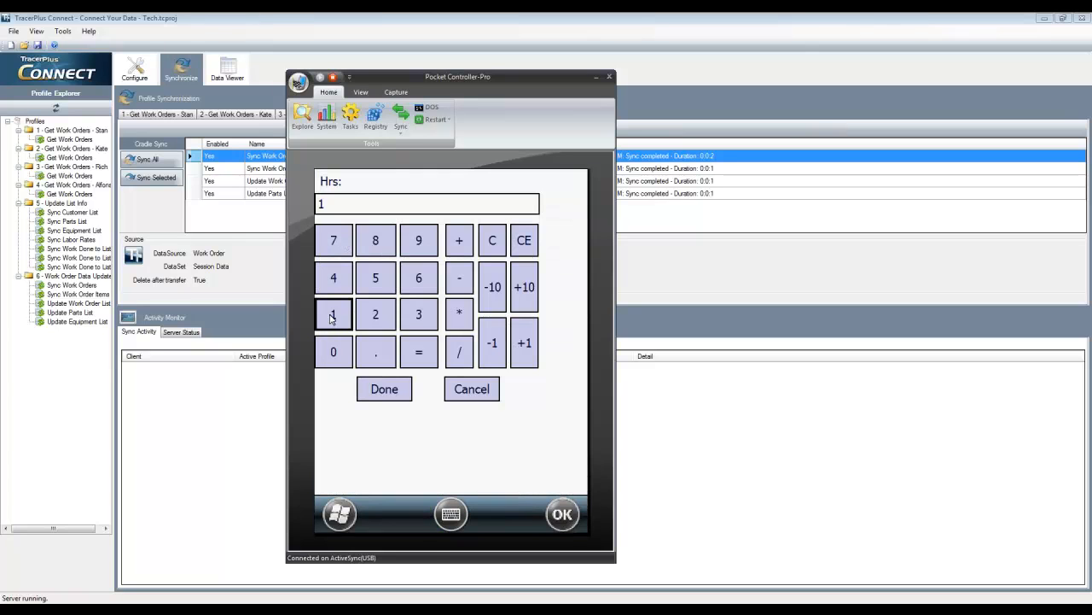
{"action": "left_click", "coordinate": [381, 392]}
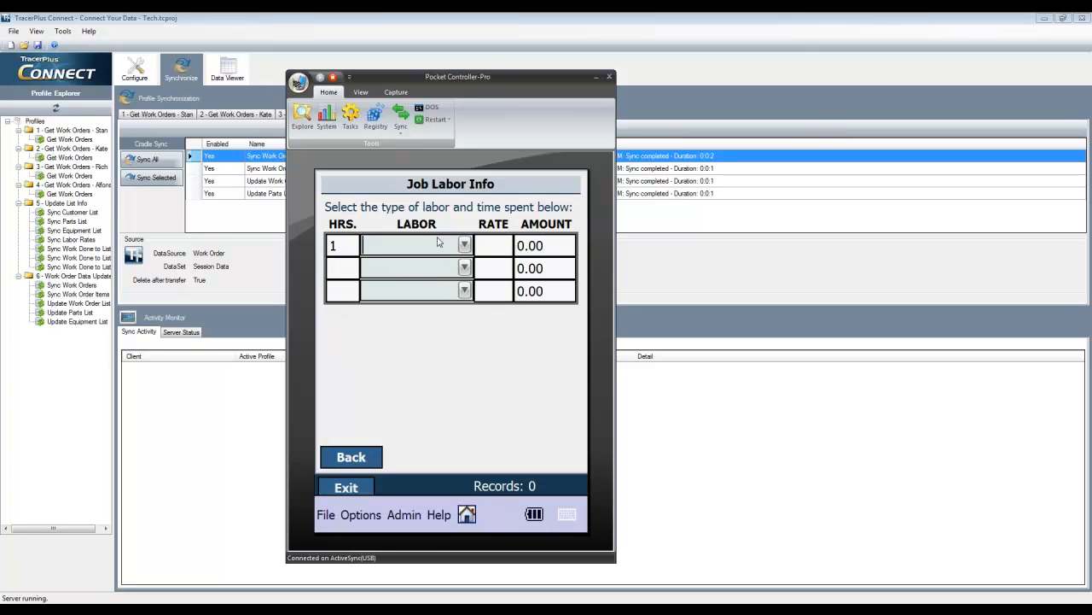
{"action": "left_click", "coordinate": [469, 245]}
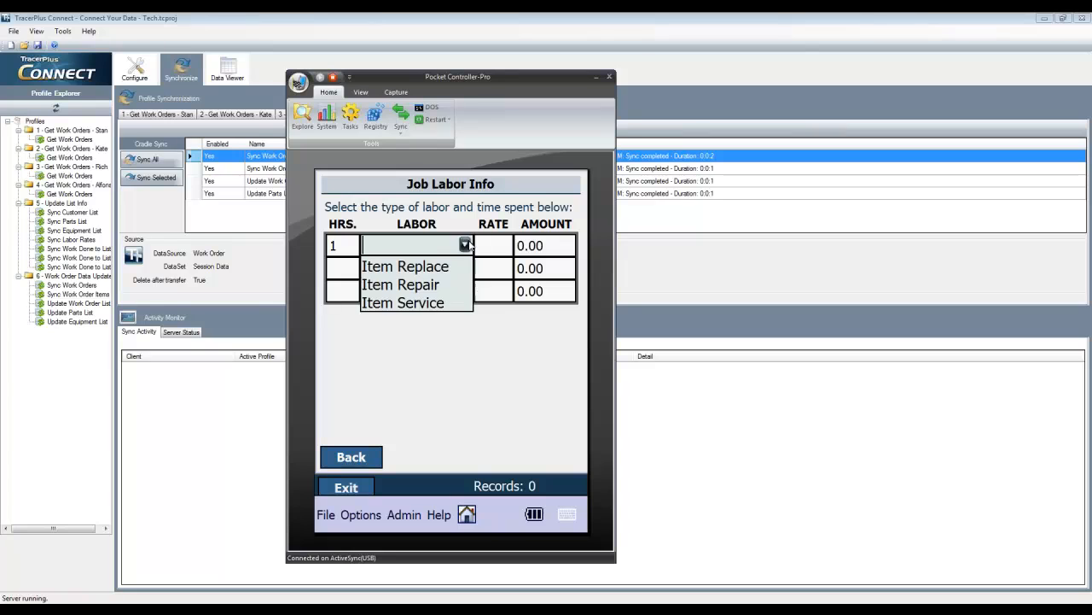
{"action": "left_click", "coordinate": [433, 270]}
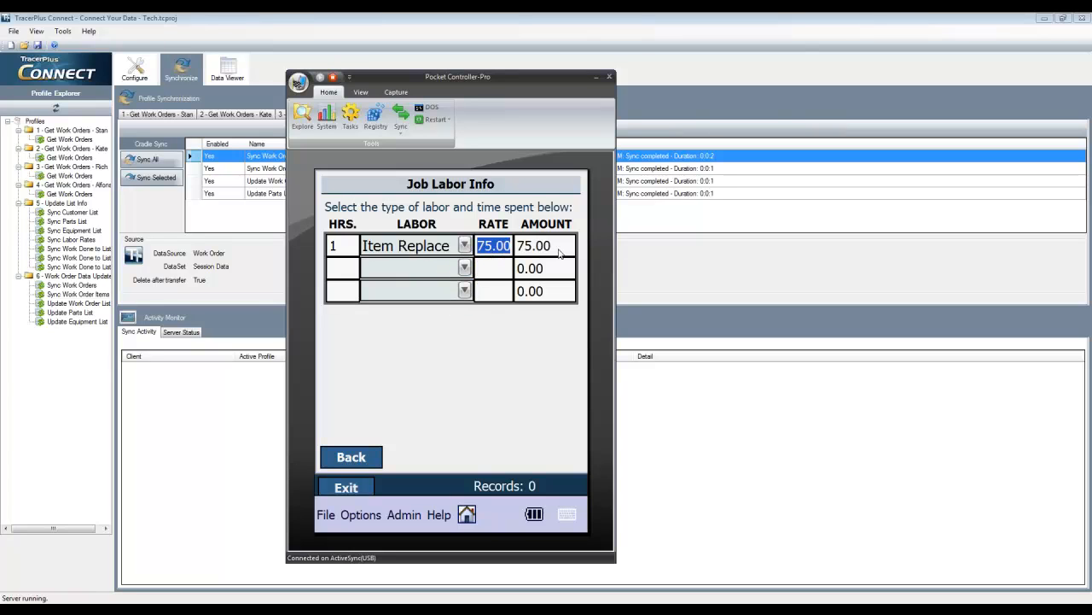
- Add 0.5 hours of Item Service labor in the second row and return to the work done form
{"action": "left_click", "coordinate": [350, 271]}
{"action": "left_click", "coordinate": [334, 352]}
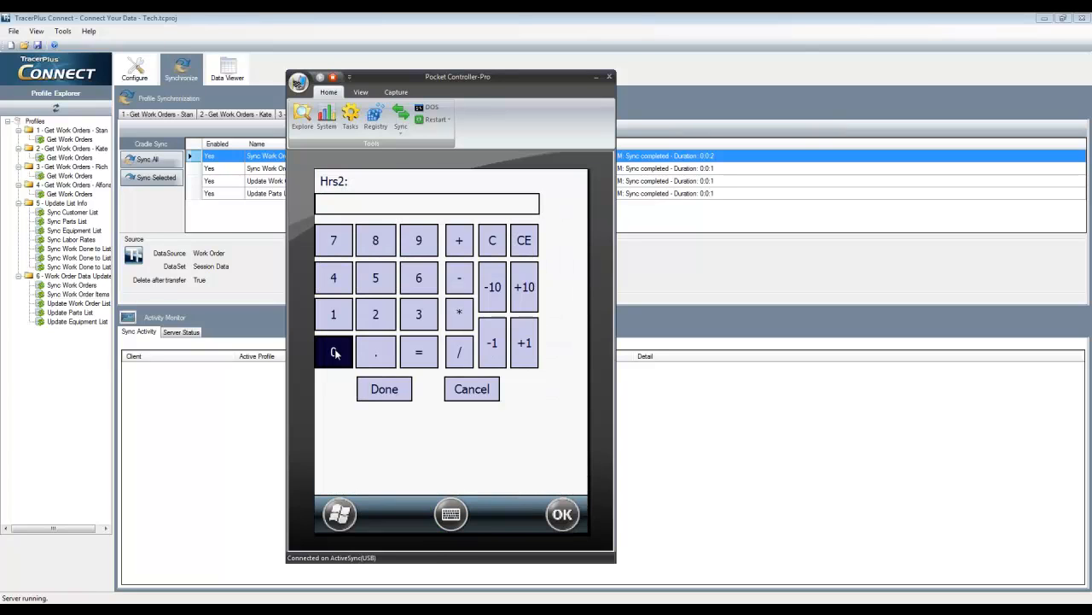
{"action": "left_click", "coordinate": [377, 355]}
{"action": "left_click", "coordinate": [373, 282]}
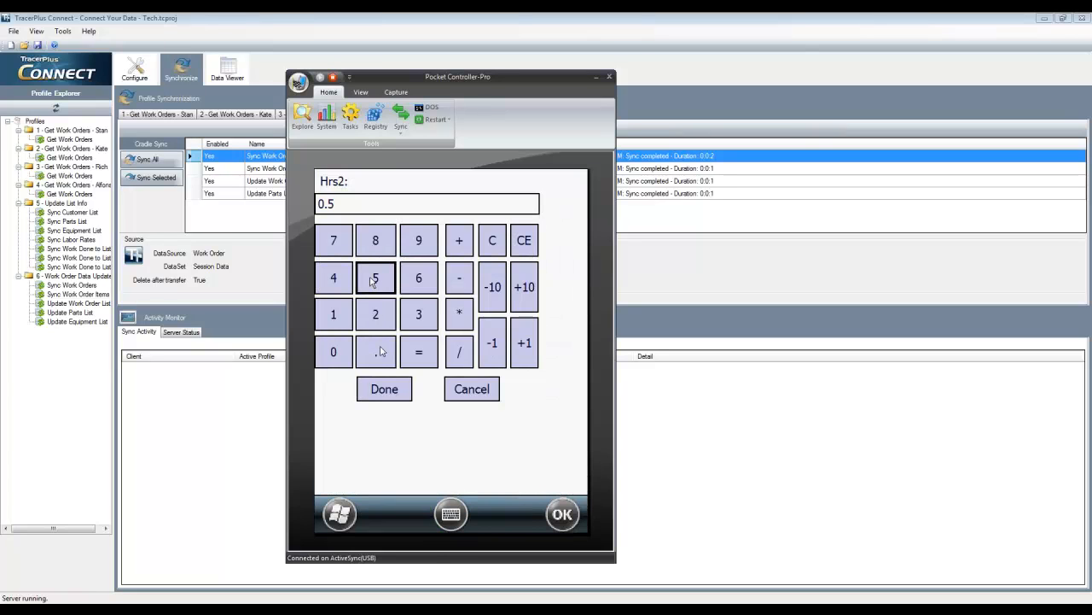
{"action": "left_click", "coordinate": [373, 388]}
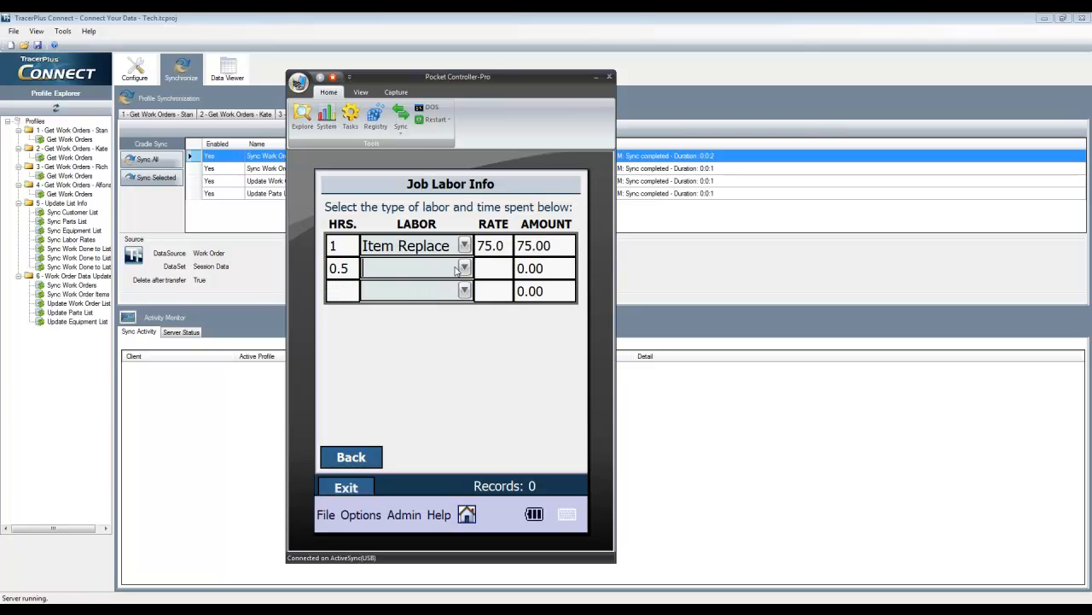
{"action": "left_click", "coordinate": [465, 270]}
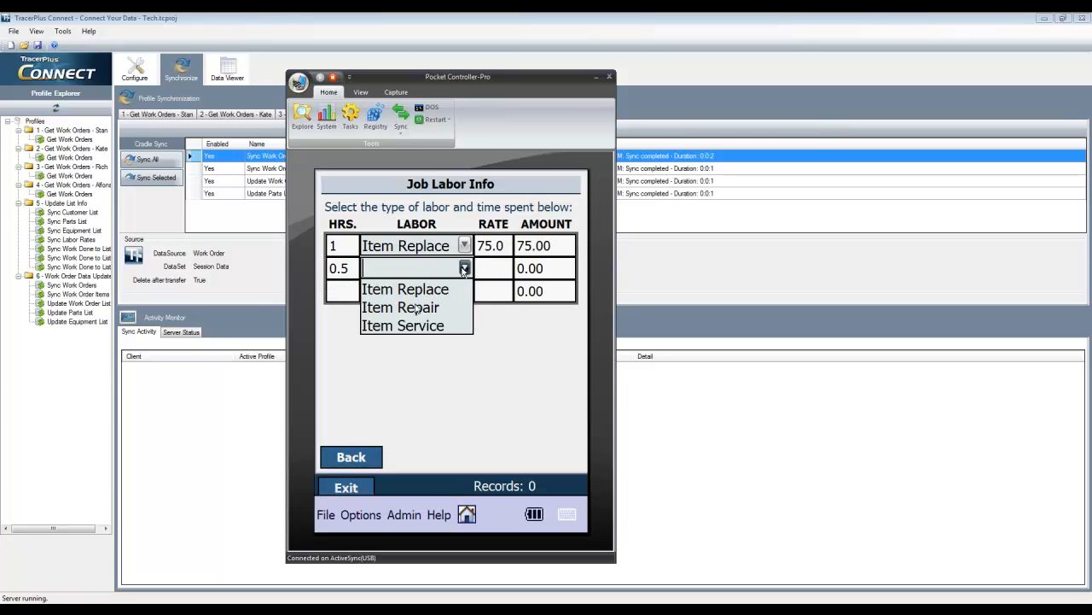
{"action": "left_click", "coordinate": [407, 328]}
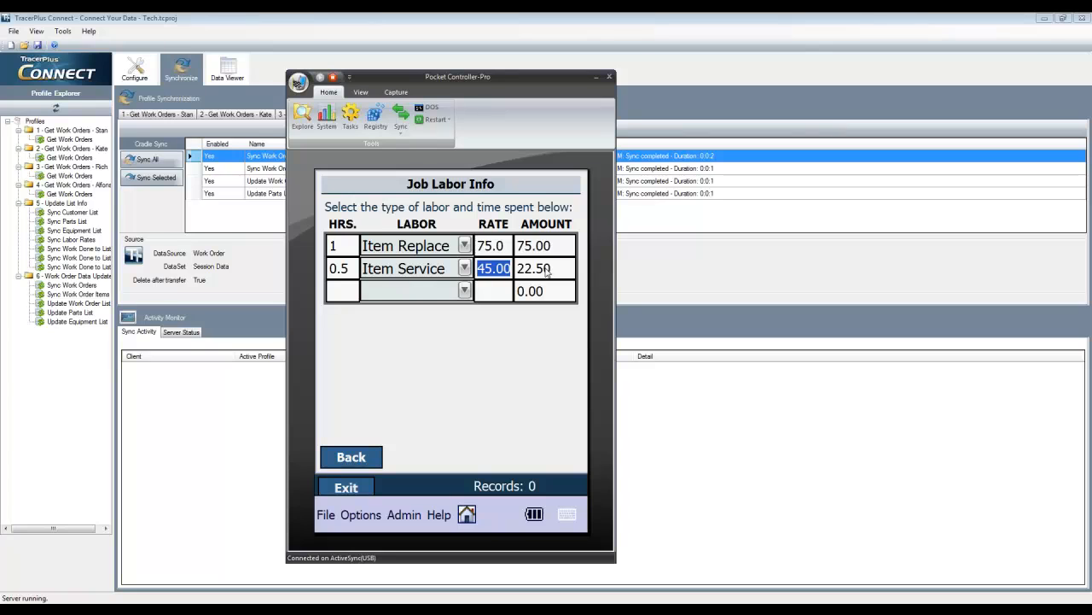
{"action": "left_click", "coordinate": [364, 458]}
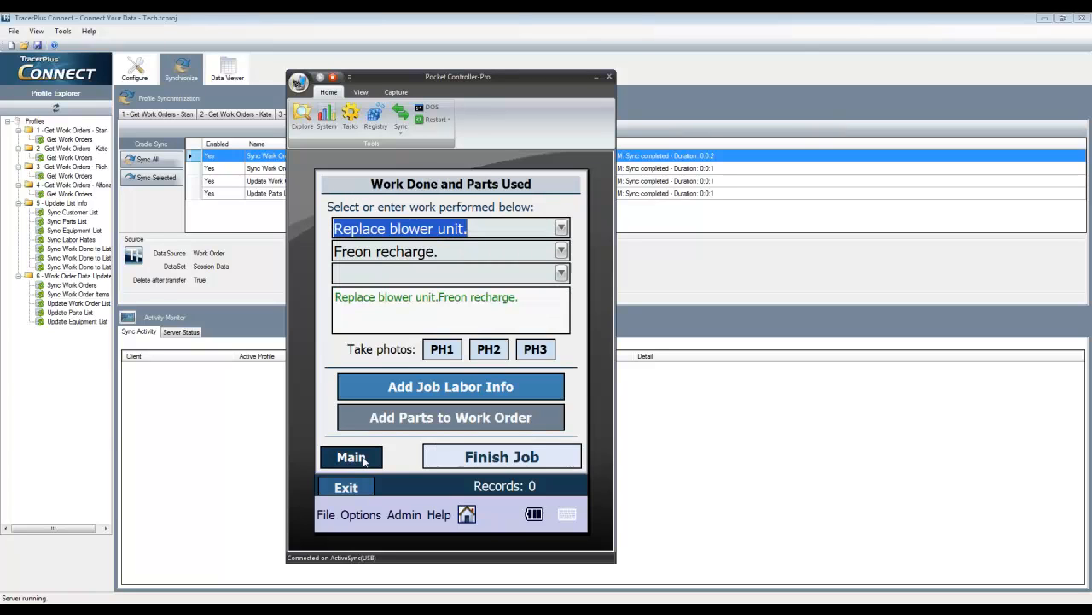
- Add part 111111 with a quantity of 2 to the parts used for the work order
{"action": "left_click", "coordinate": [405, 420]}
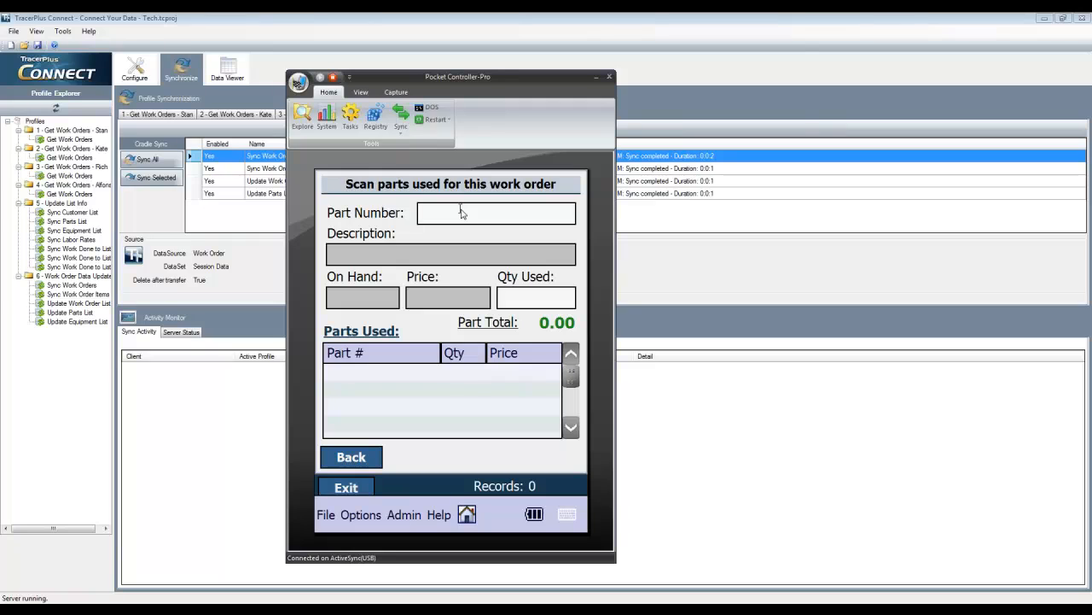
{"action": "type", "text": "111111"}
{"action": "key", "text": "Return"}
{"action": "type", "text": "2"}
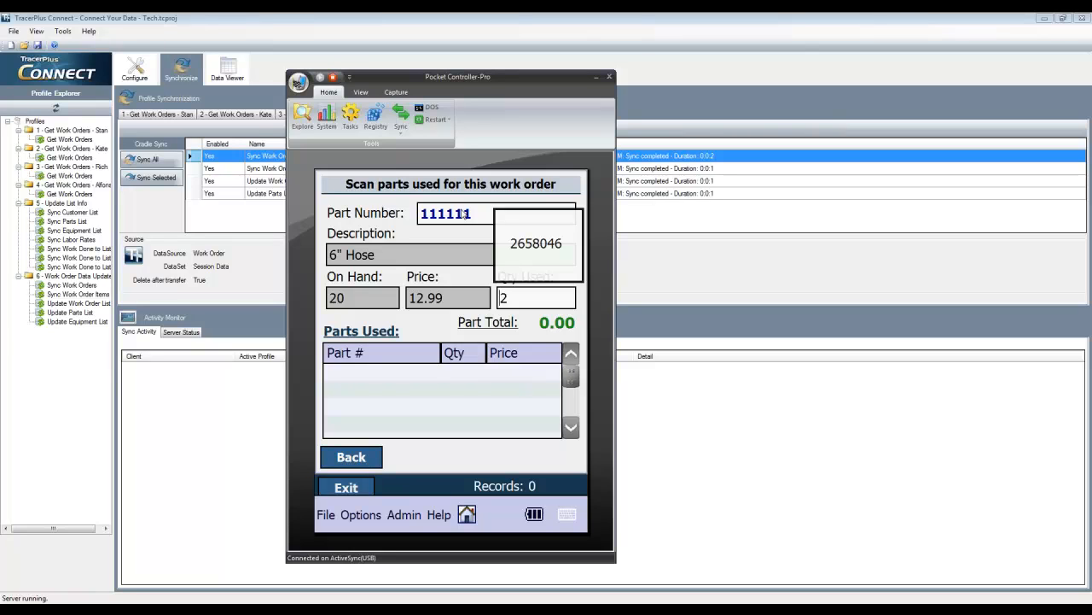
{"action": "key", "text": "Return"}
- Add part 222222 with a quantity of 4 to the parts used and return to the work done form
{"action": "type", "text": "2"}
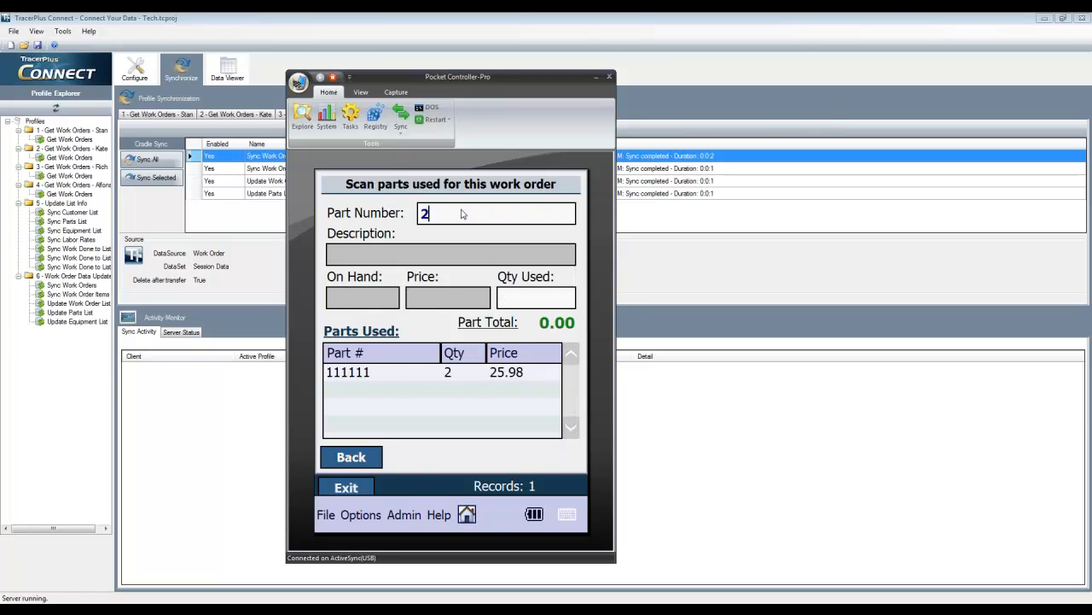
{"action": "type", "text": "22222"}
{"action": "key", "text": "Return"}
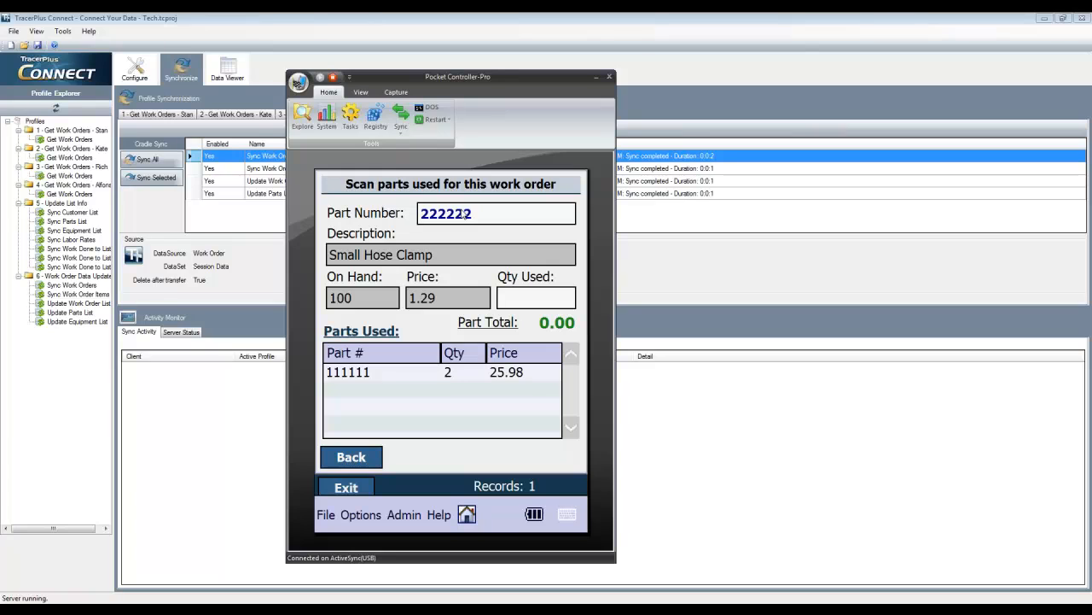
{"action": "type", "text": "4"}
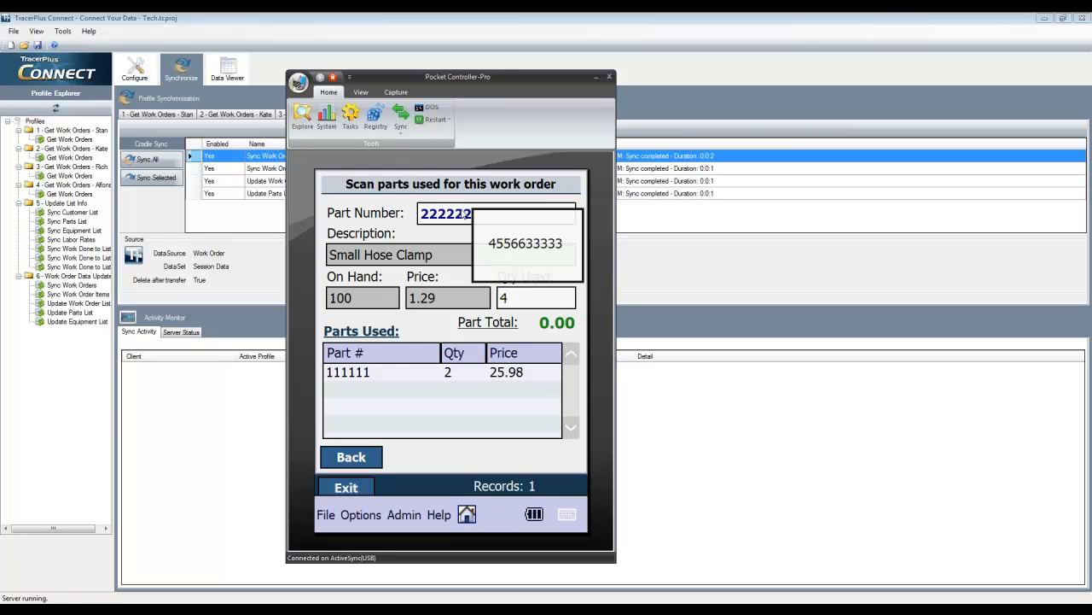
{"action": "key", "text": "Return"}
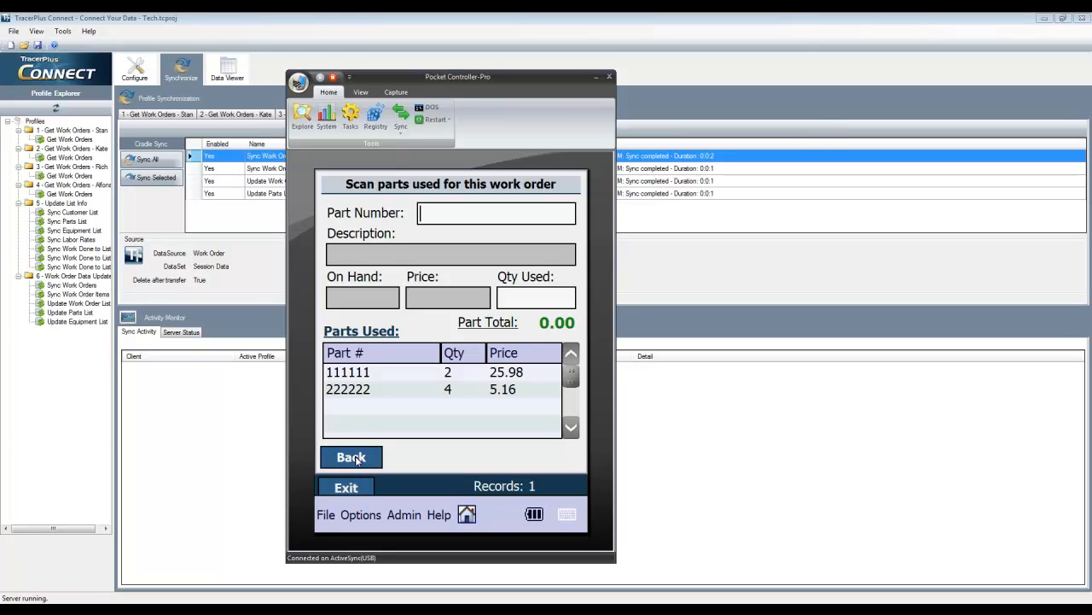
{"action": "left_click", "coordinate": [357, 459]}
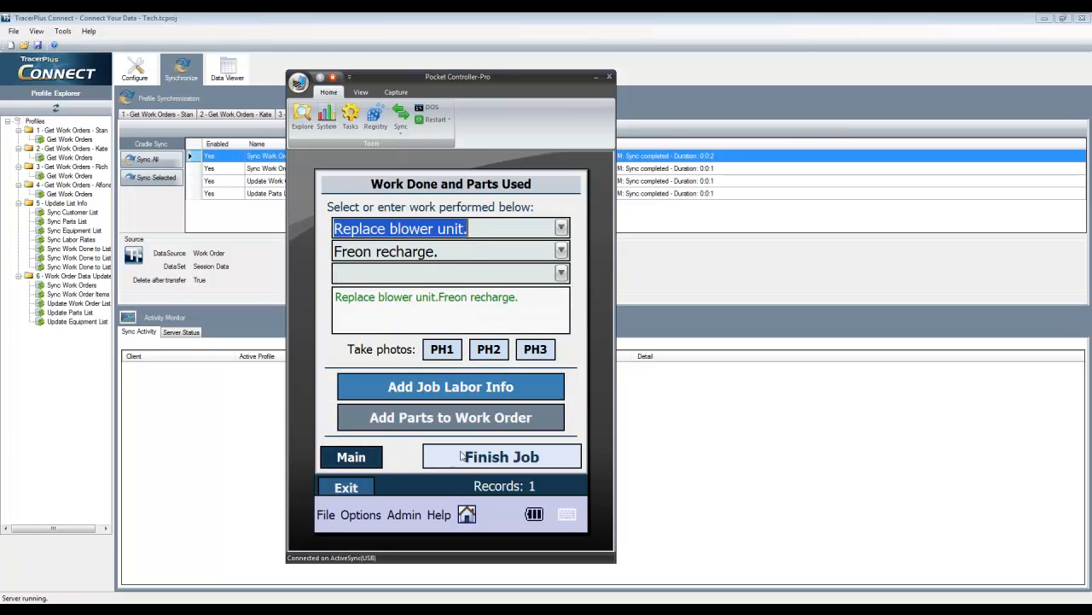
- Finish the job and set the summary's service type to Regular and payment method to Send Bill
{"action": "left_click", "coordinate": [466, 457]}
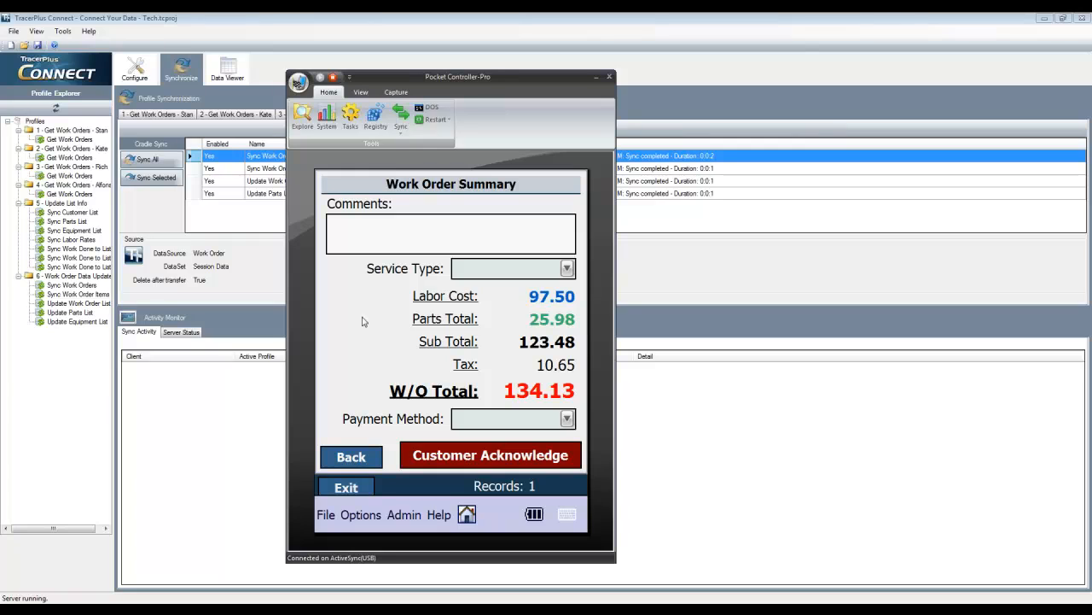
{"action": "left_click", "coordinate": [373, 230]}
{"action": "left_click", "coordinate": [567, 270]}
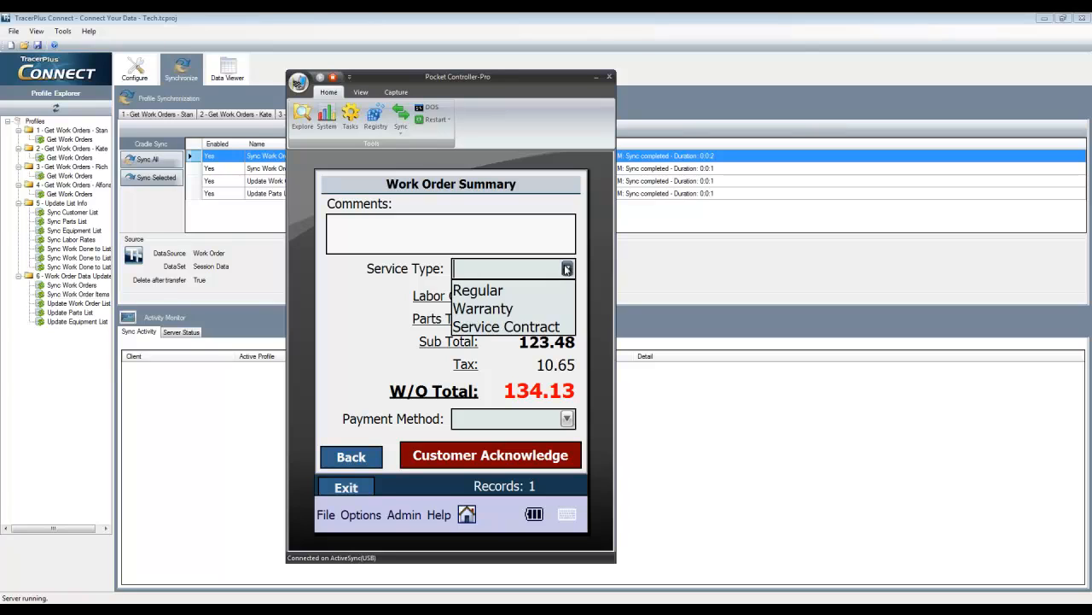
{"action": "left_click", "coordinate": [483, 293]}
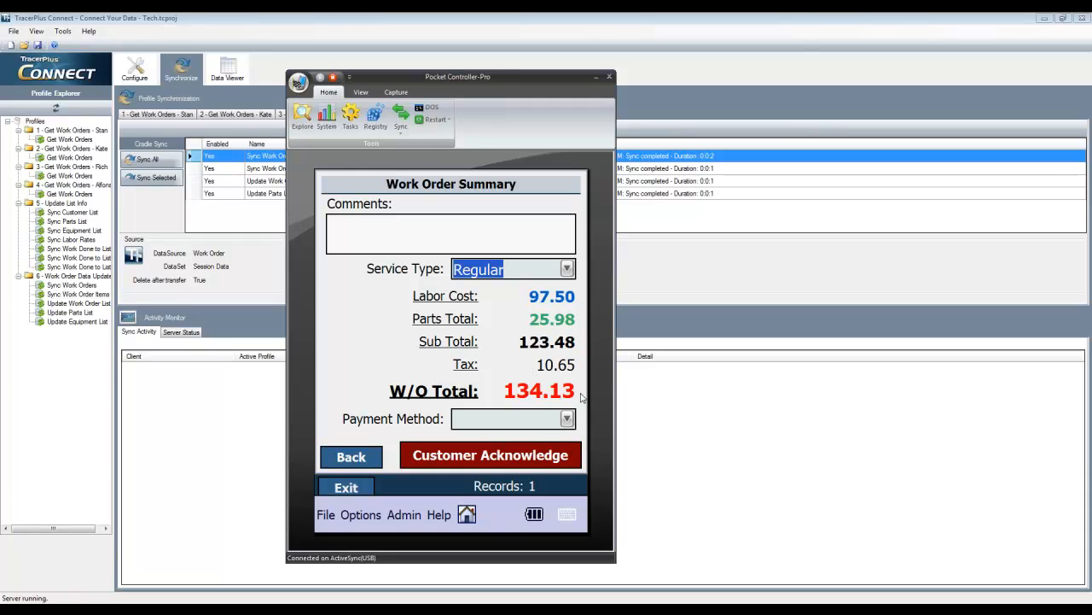
{"action": "left_click", "coordinate": [567, 419]}
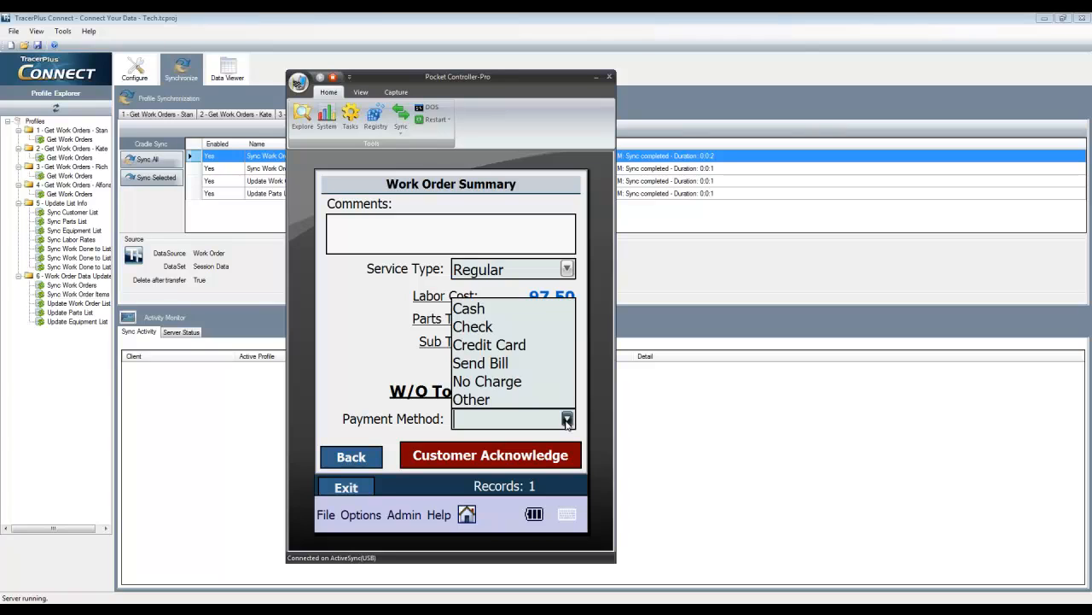
{"action": "left_click", "coordinate": [490, 365]}
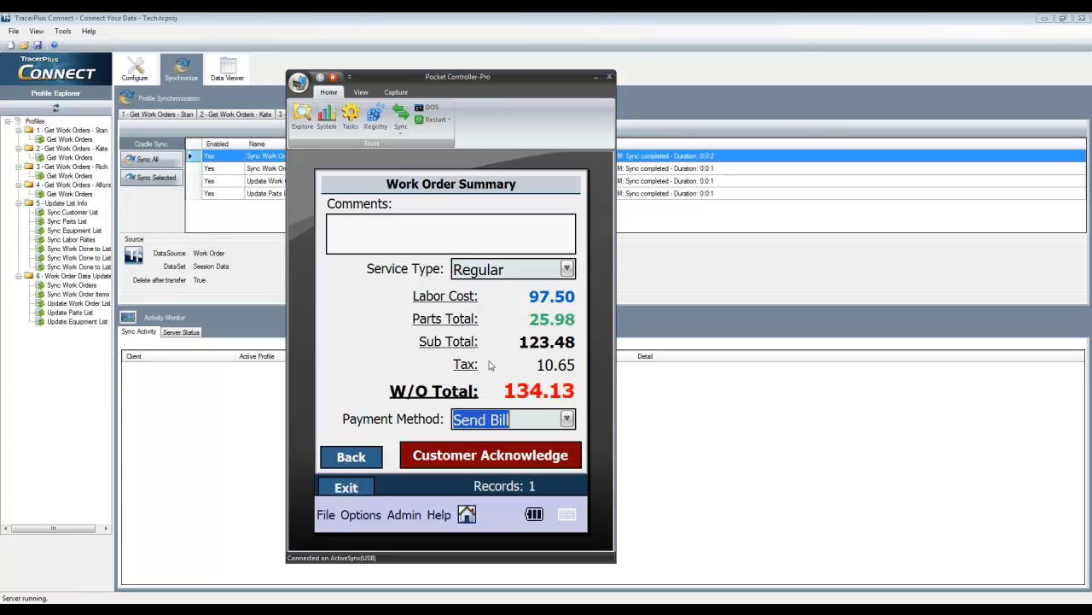
- Capture the customer's signature on the acknowledgment form, and save and close the work order
{"action": "left_click", "coordinate": [481, 458]}
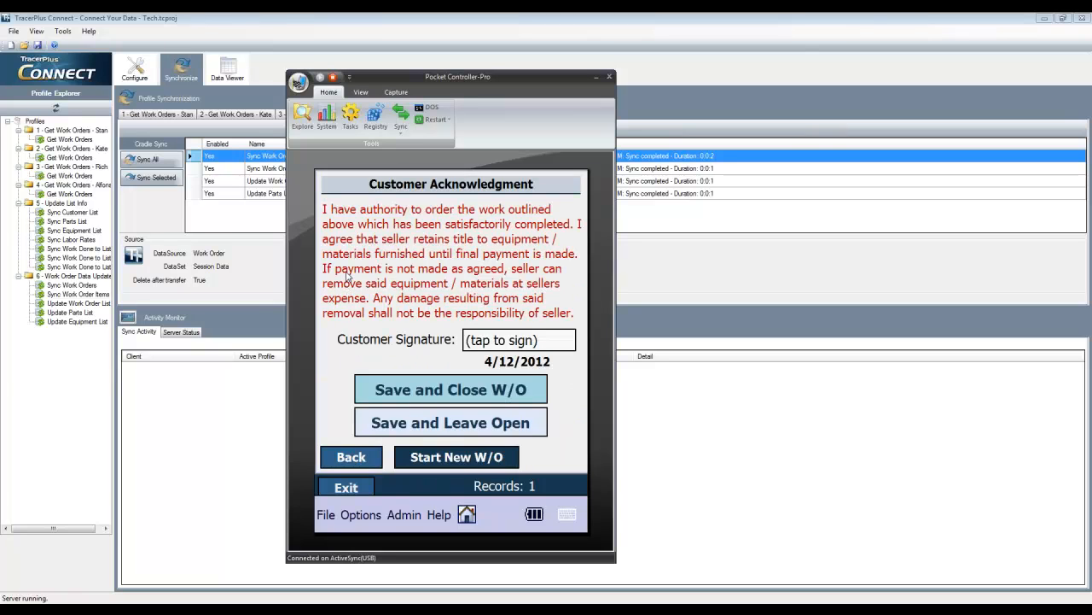
{"action": "left_click", "coordinate": [474, 343]}
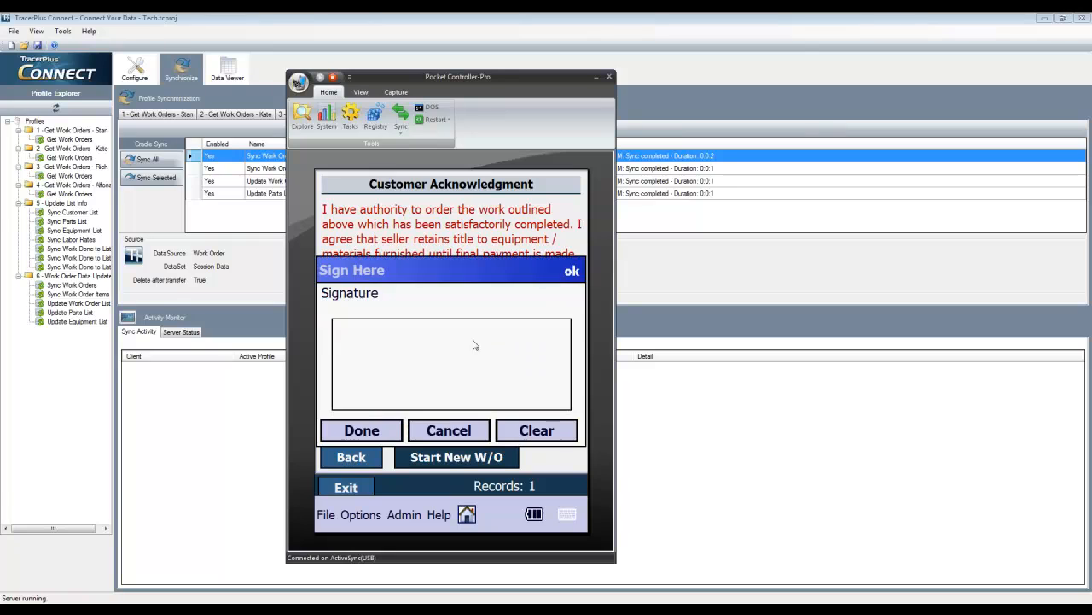
{"action": "left_click_drag", "start_coordinate": [354, 367], "coordinate": [388, 335]}
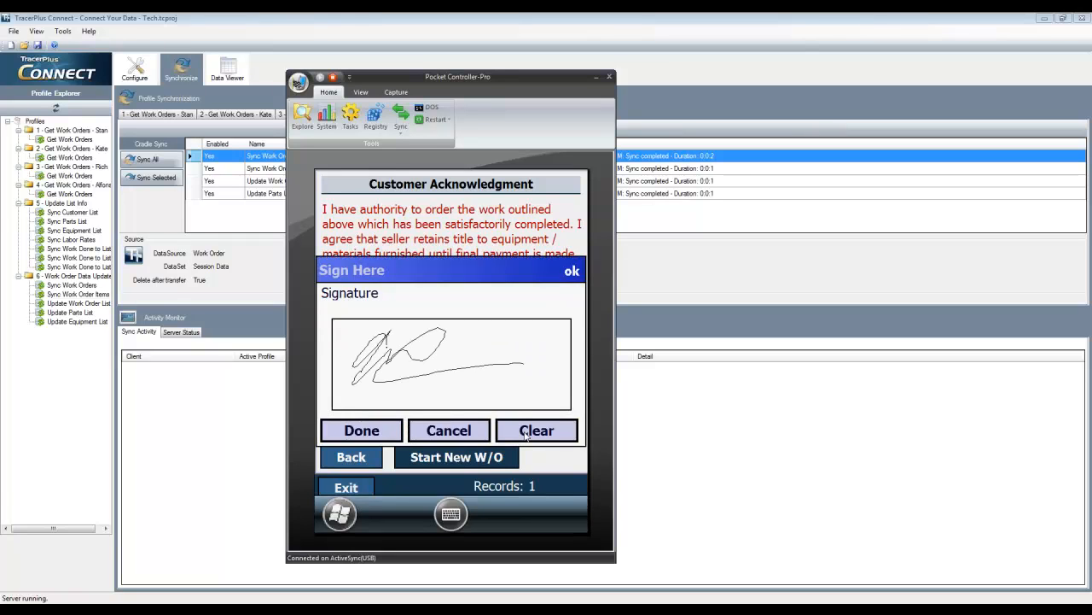
{"action": "left_click", "coordinate": [374, 434]}
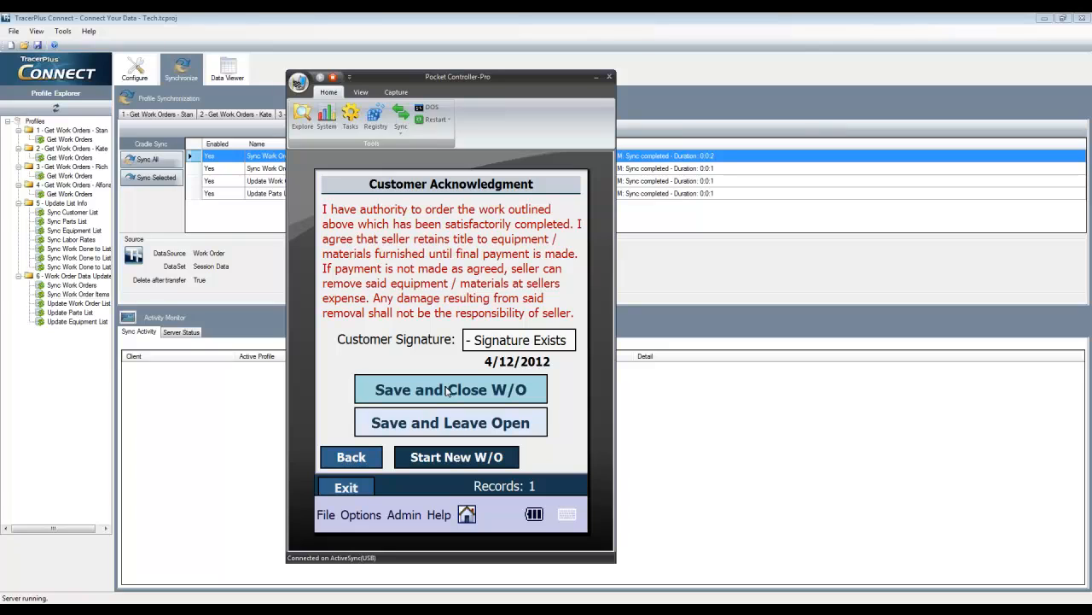
{"action": "left_click", "coordinate": [446, 391]}
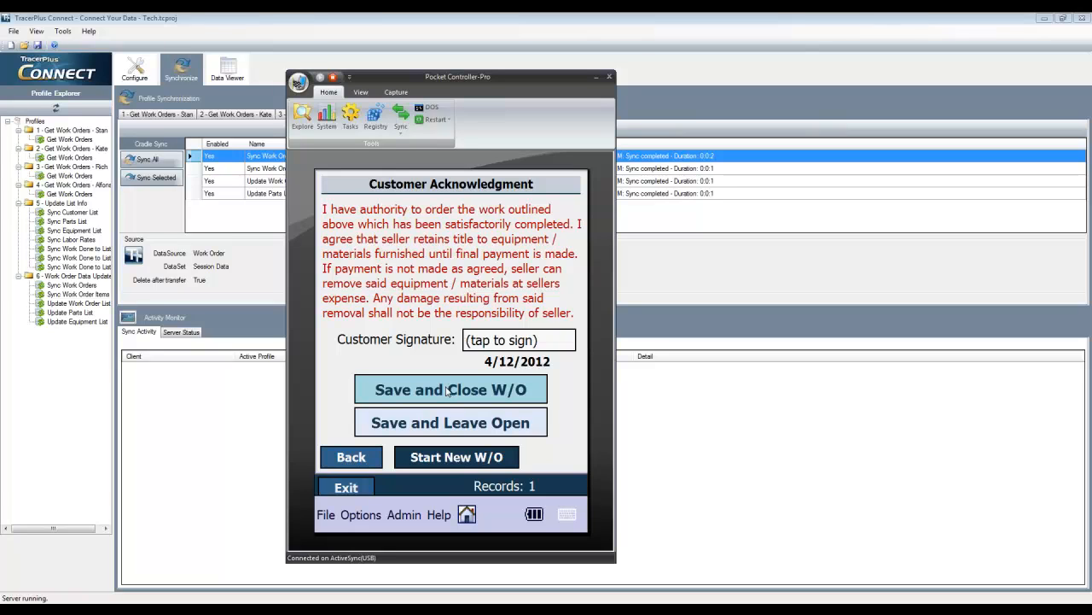
- Start a new work order, leave the form, and send the completed work orders to the main office through Data Syncing
{"action": "left_click", "coordinate": [451, 461]}
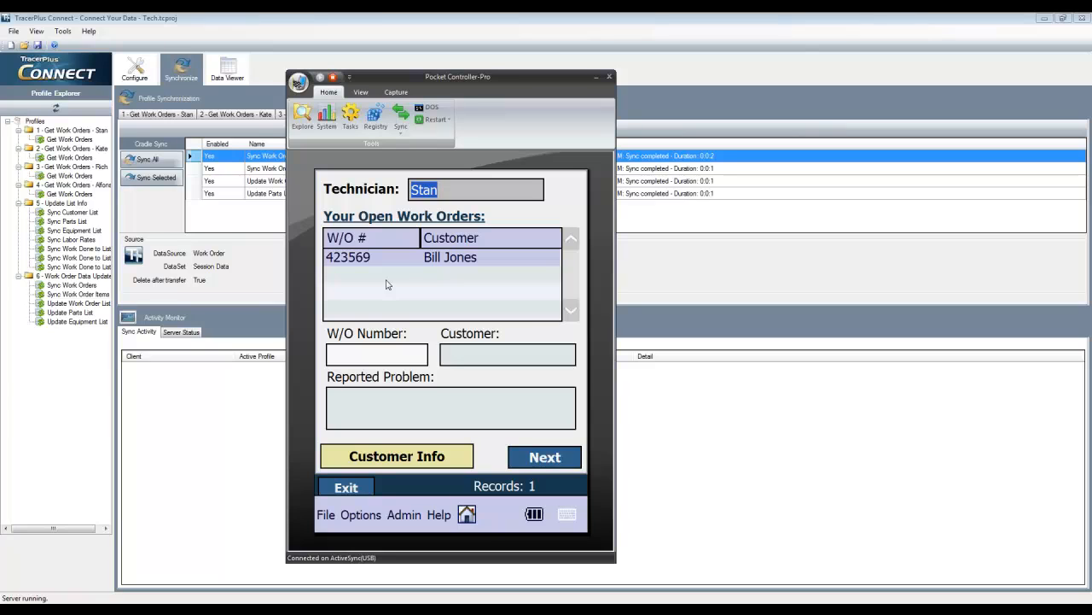
{"action": "left_click", "coordinate": [352, 487]}
{"action": "left_click", "coordinate": [438, 381]}
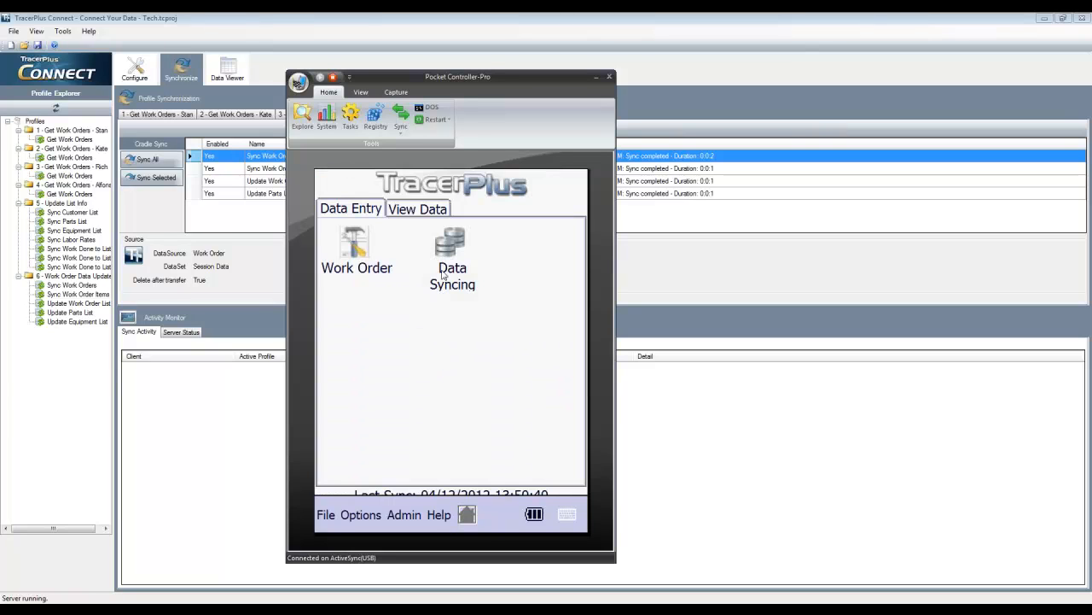
{"action": "left_click", "coordinate": [448, 249]}
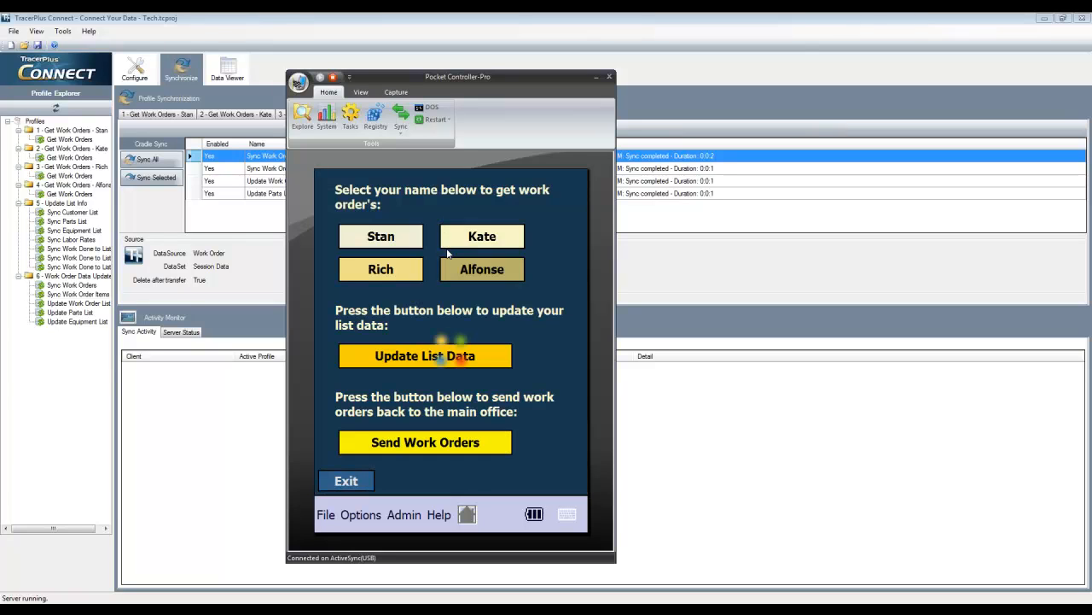
{"action": "left_click", "coordinate": [416, 445]}
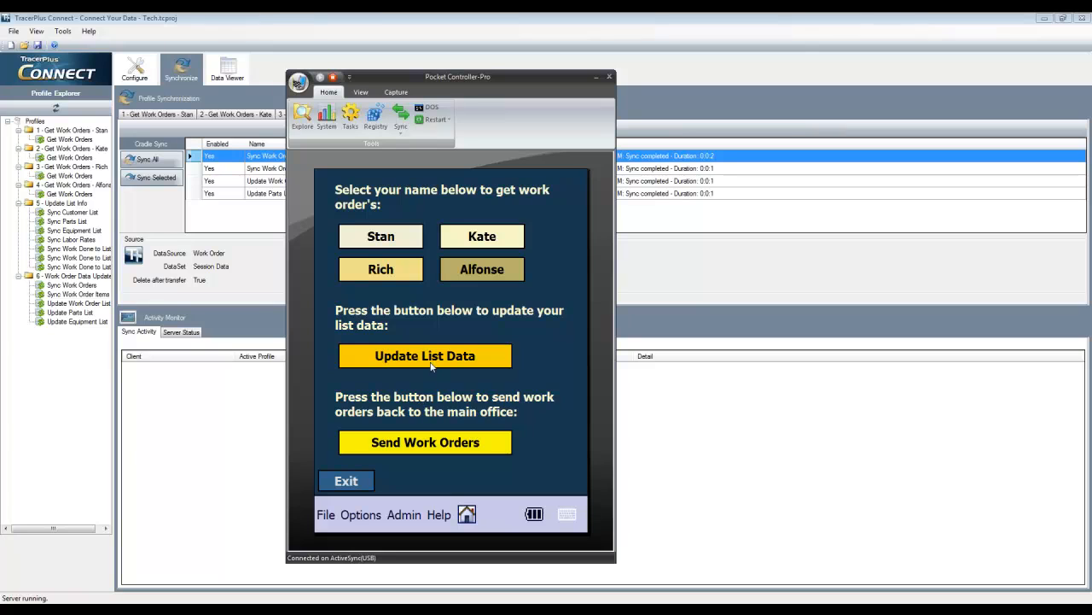
- Switch to TracerPlus Connect and examine the refreshed Work Order Data Updates destination data for Sync Work Orders and Sync Work Order Items
{"action": "left_click", "coordinate": [468, 24]}
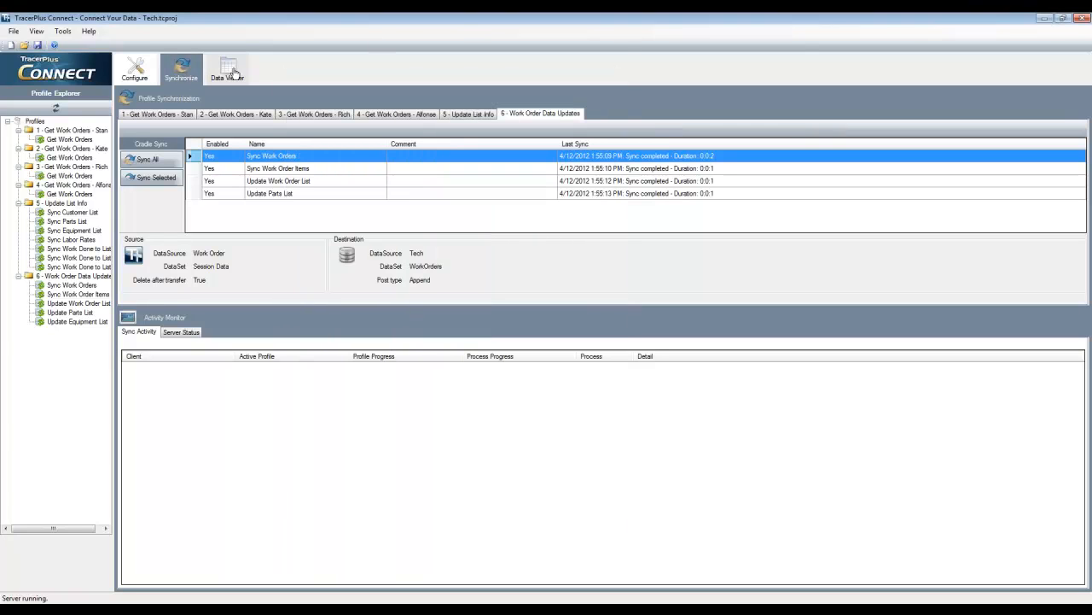
{"action": "left_click", "coordinate": [235, 74]}
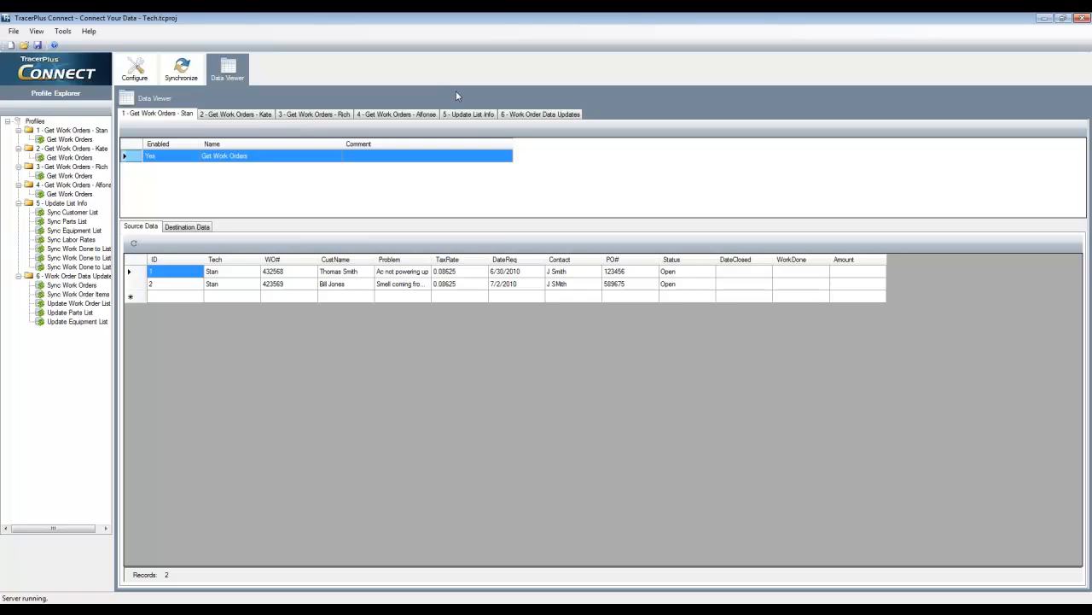
{"action": "left_click", "coordinate": [529, 117]}
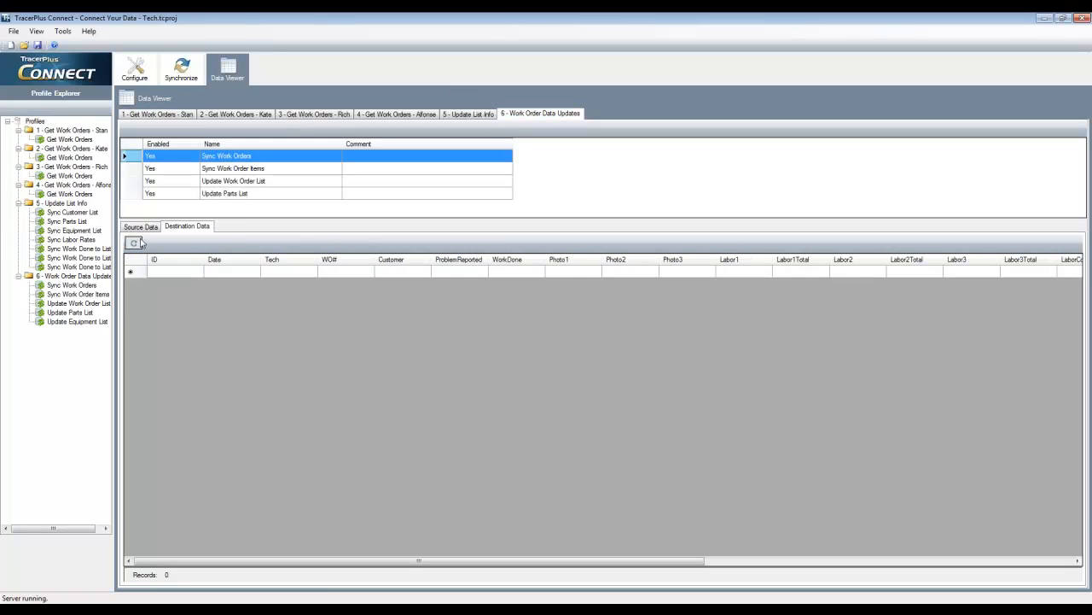
{"action": "left_click", "coordinate": [132, 245]}
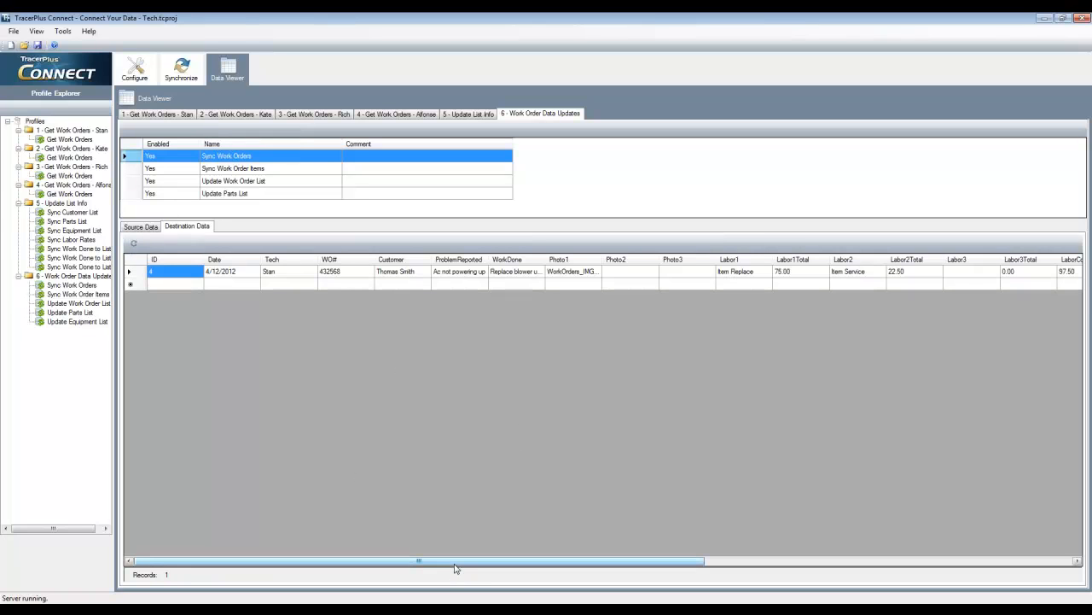
{"action": "left_click_drag", "start_coordinate": [457, 566], "coordinate": [941, 580]}
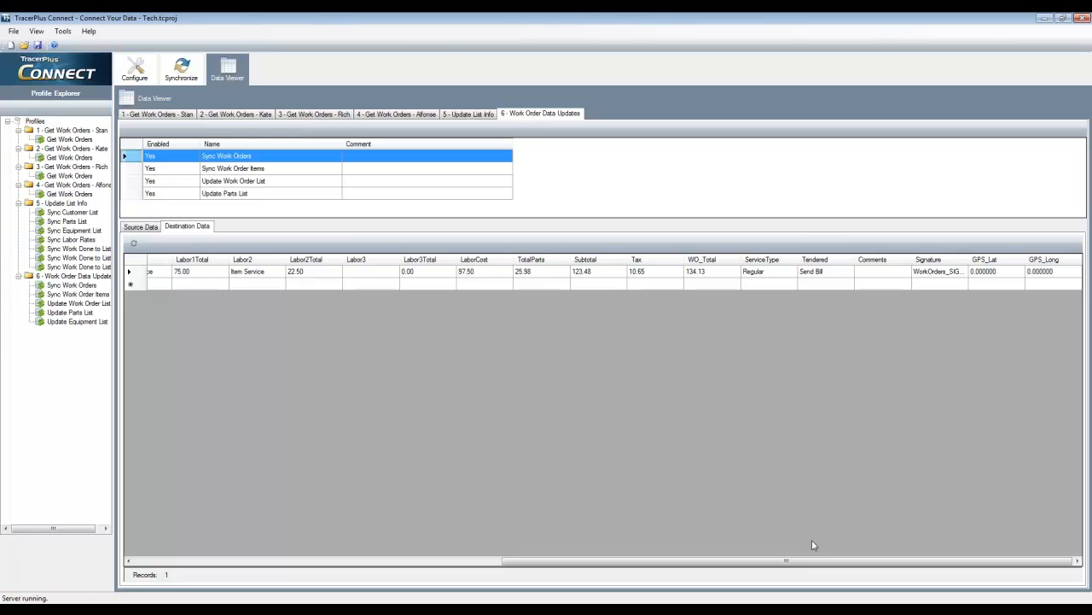
{"action": "left_click_drag", "start_coordinate": [826, 563], "coordinate": [444, 567]}
{"action": "left_click", "coordinate": [214, 169]}
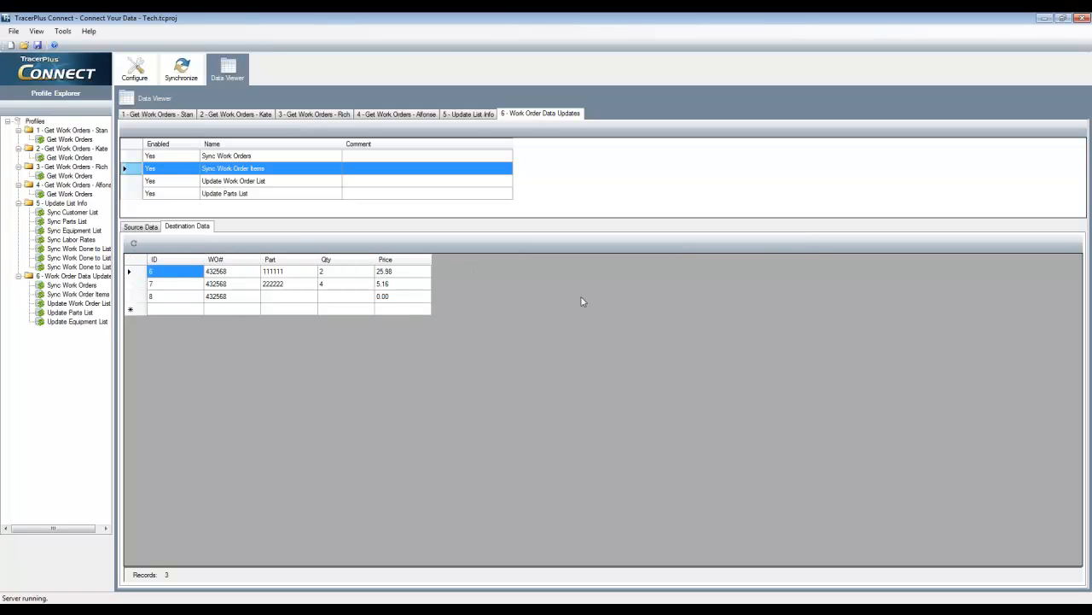
- Refresh the Update Work Order List destination data, widen the WorkDone column, and examine the first record's work done and amount
{"action": "left_click", "coordinate": [232, 182]}
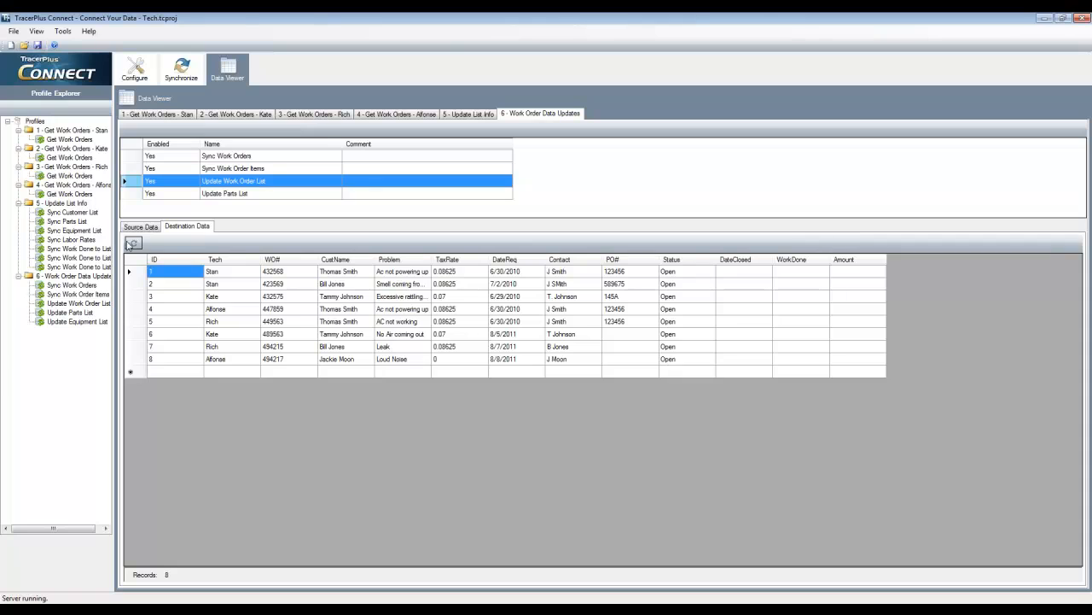
{"action": "left_click", "coordinate": [129, 243]}
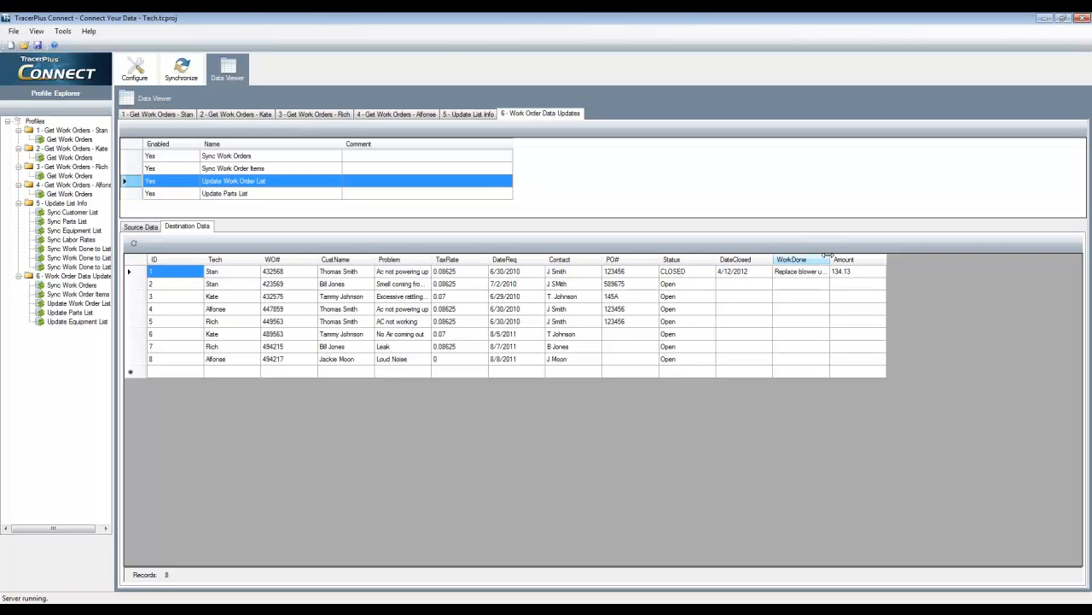
{"action": "left_click_drag", "start_coordinate": [828, 256], "coordinate": [943, 256]}
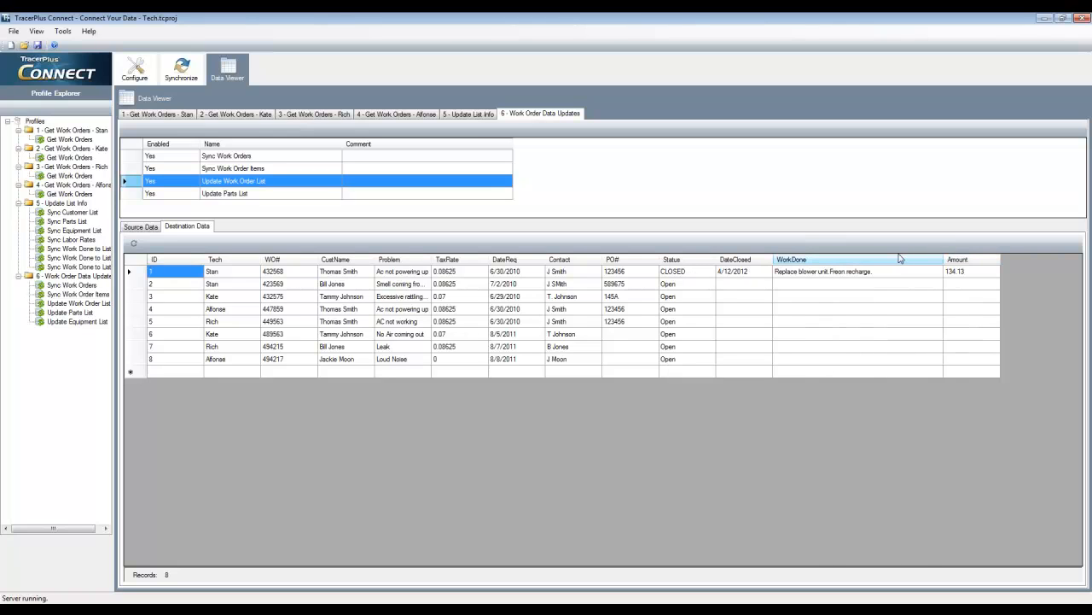
{"action": "left_click", "coordinate": [850, 273]}
{"action": "left_click", "coordinate": [969, 273]}
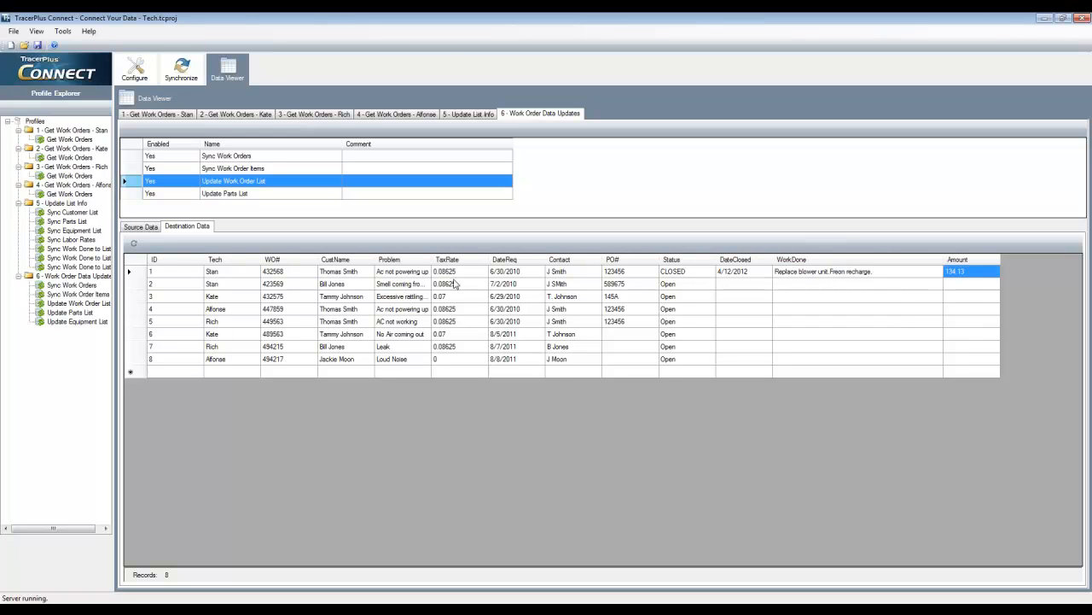
- Refresh the Update Parts List destination data and check the quantities on hand of parts 111111 and 222222
{"action": "left_click", "coordinate": [227, 194]}
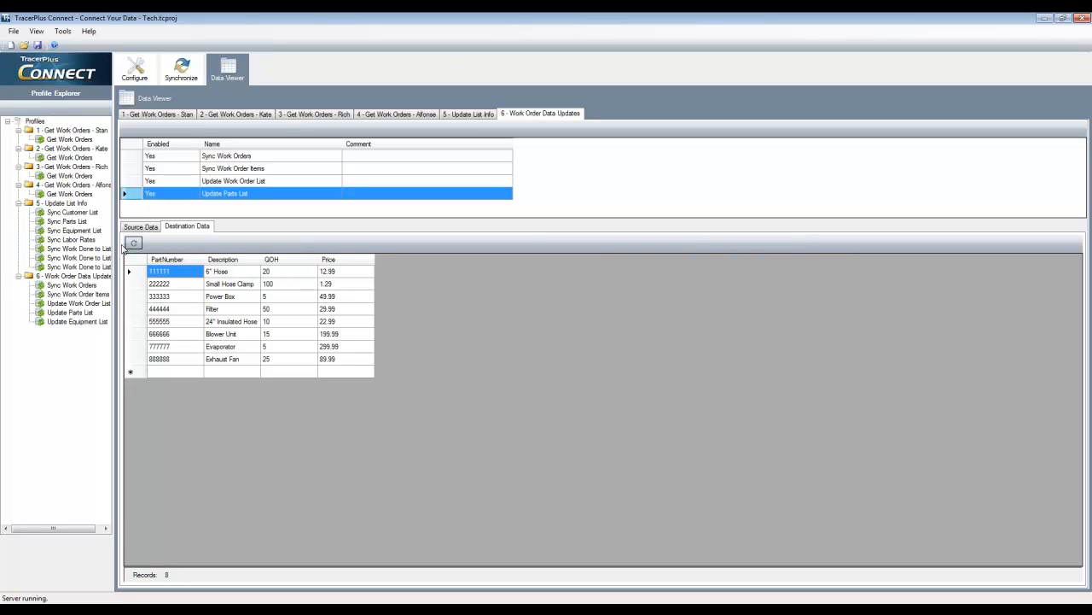
{"action": "left_click", "coordinate": [268, 272]}
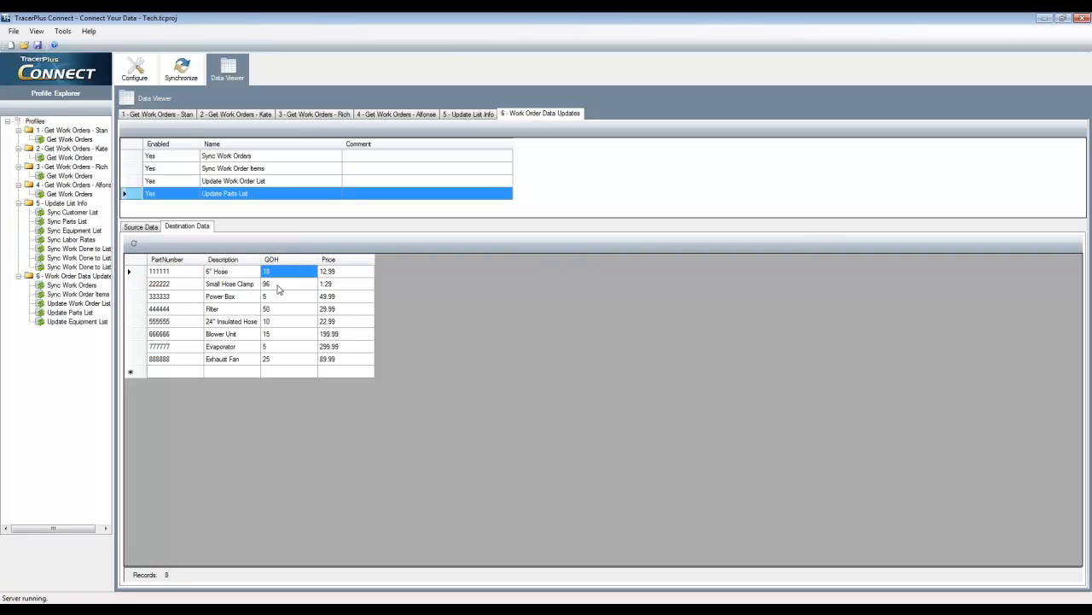
{"action": "left_click", "coordinate": [278, 287]}
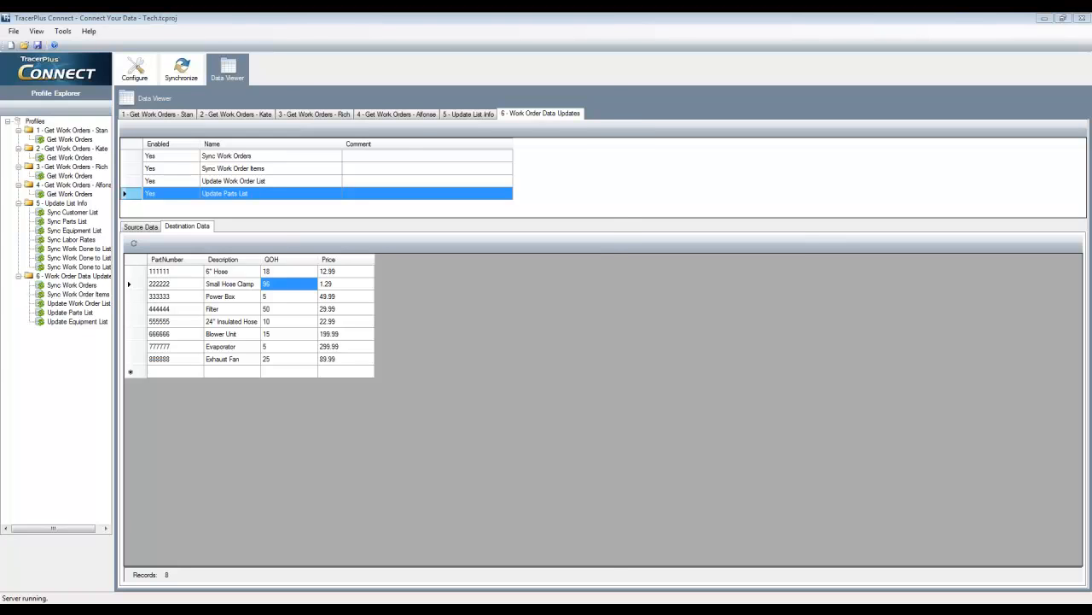
- Switch back to Pocket Controller-Pro, log in to TracerPlus as the fourth technician, and check that technician's open work orders
{"action": "key", "text": "alt+Tab"}
{"action": "left_click", "coordinate": [330, 483]}
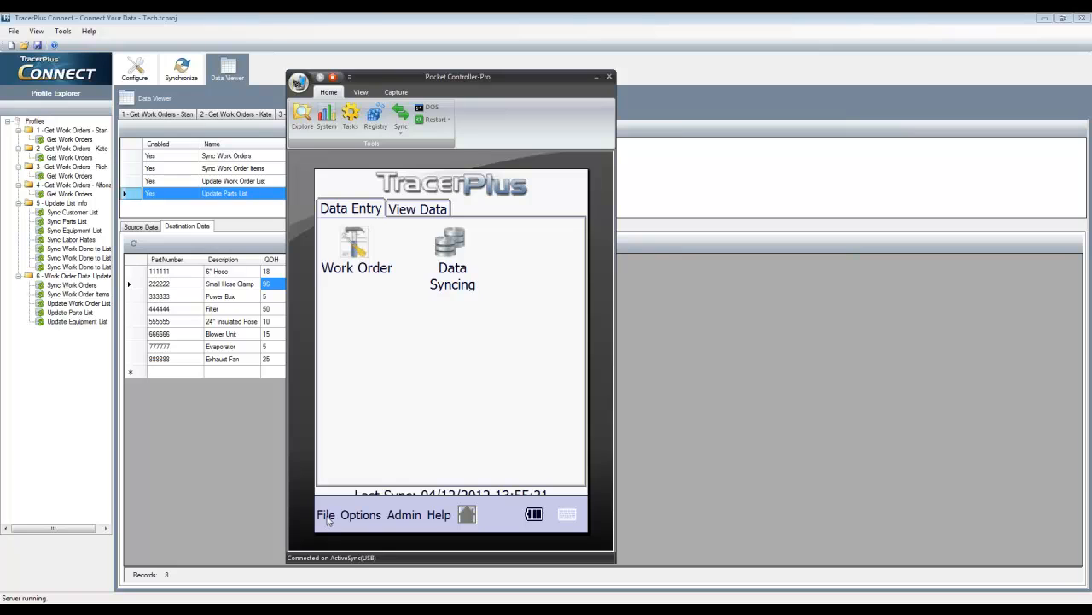
{"action": "left_click", "coordinate": [327, 516]}
{"action": "left_click", "coordinate": [363, 462]}
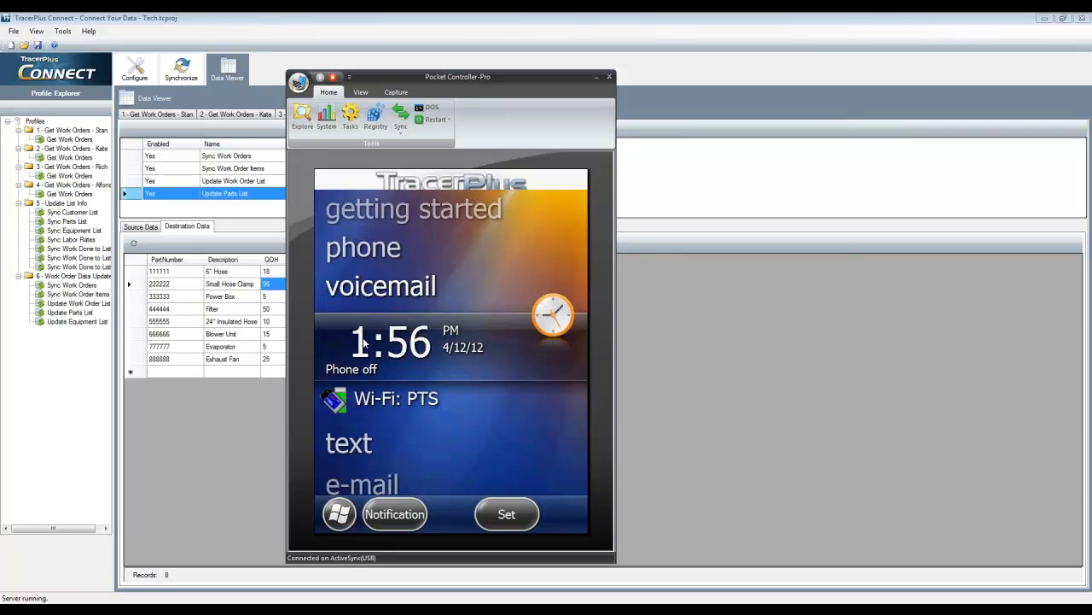
{"action": "type", "text": "Alfonsew"}
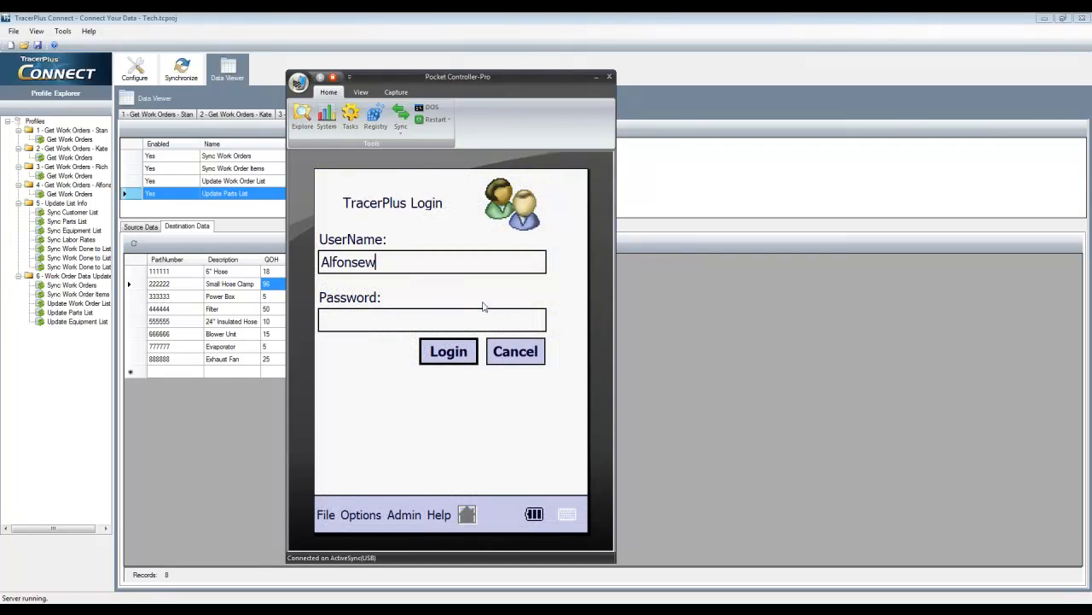
{"action": "key", "text": "BackSpace"}
{"action": "key", "text": "Return"}
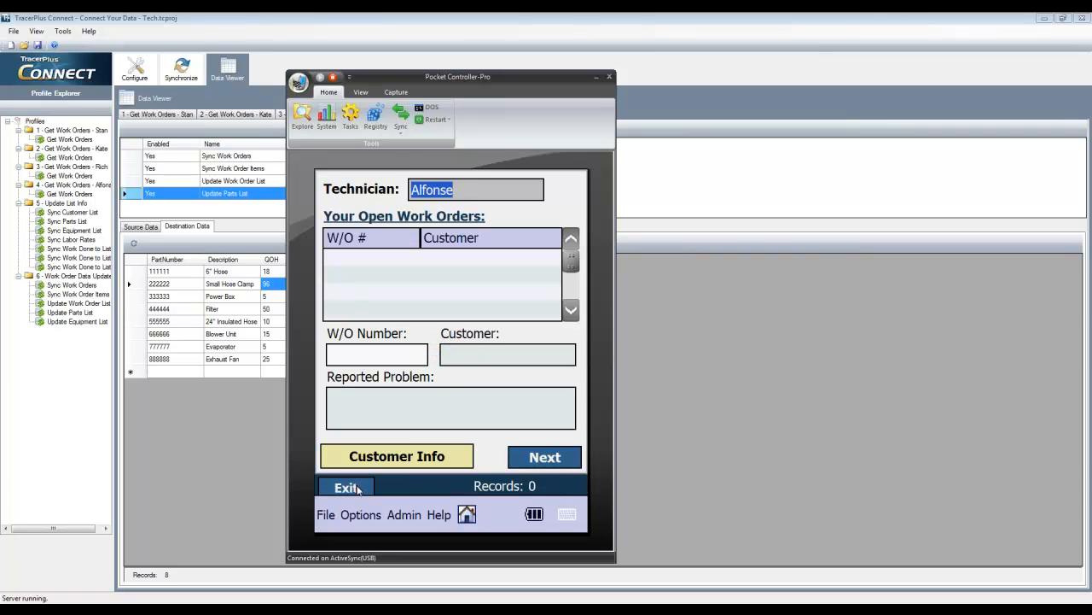
{"action": "left_click", "coordinate": [358, 488]}
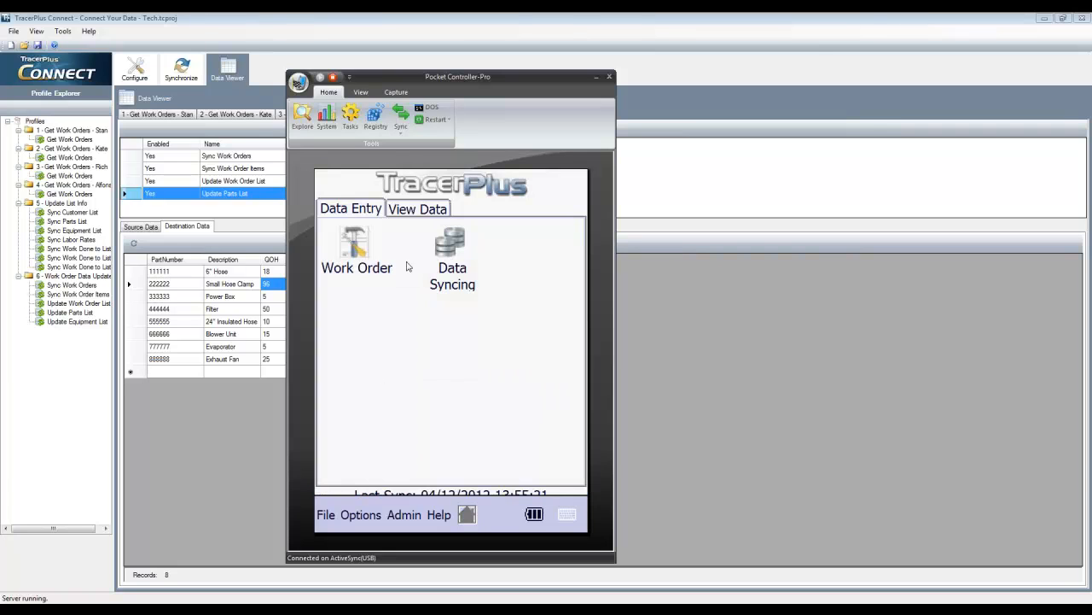
- Download the logged-in technician's work orders through Data Syncing and return to the TracerPlus home screen
{"action": "left_click", "coordinate": [420, 212]}
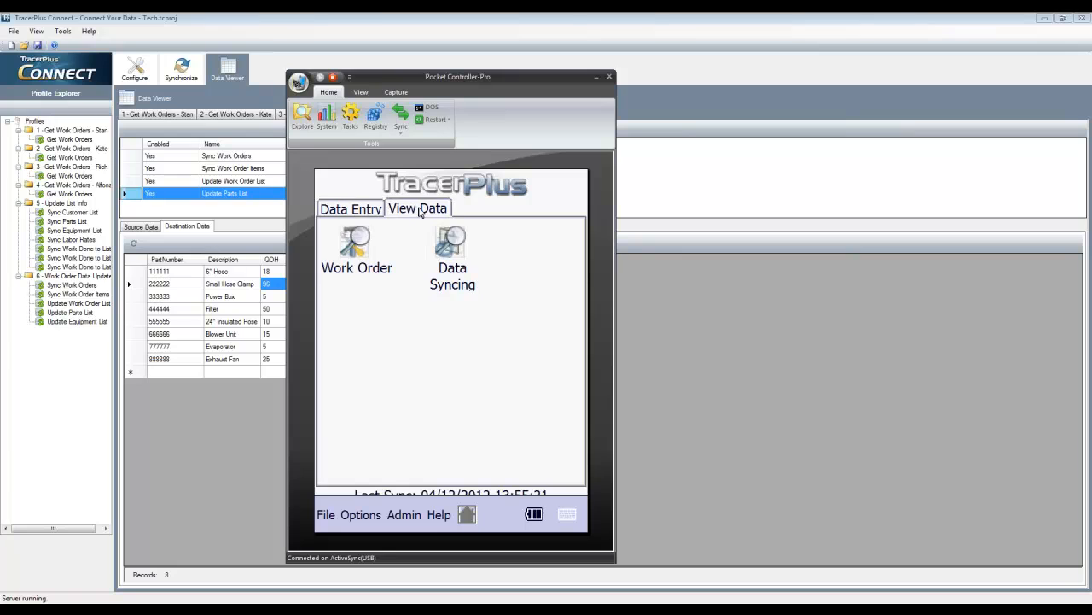
{"action": "left_click", "coordinate": [355, 208]}
{"action": "left_click", "coordinate": [450, 253]}
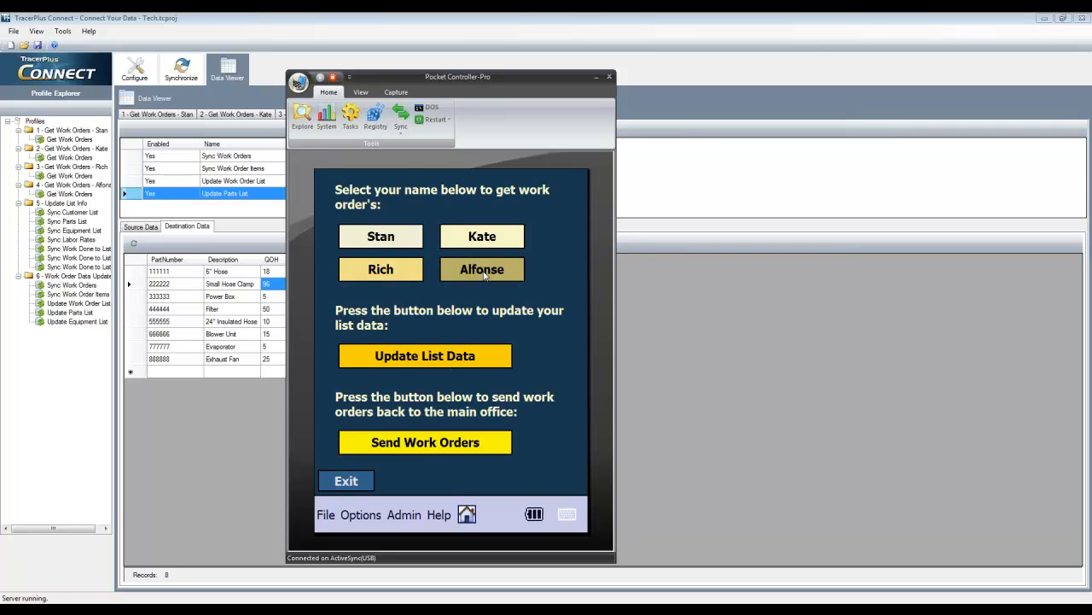
{"action": "left_click", "coordinate": [484, 273]}
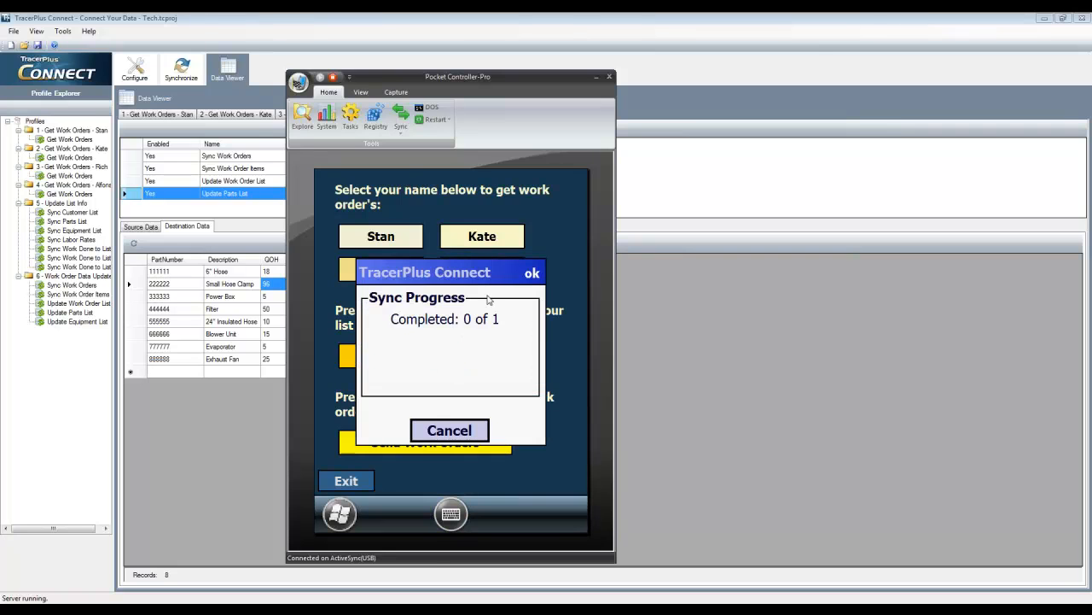
{"action": "left_click", "coordinate": [343, 484]}
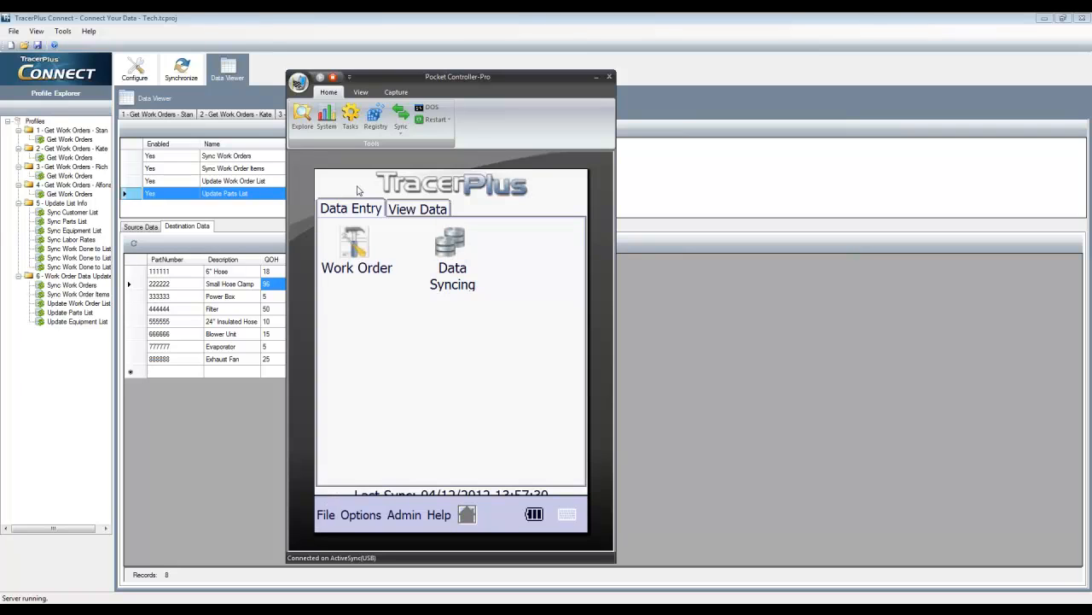
- Select the first open work order in the Work Order form and view its customer information and service history
{"action": "left_click", "coordinate": [360, 247]}
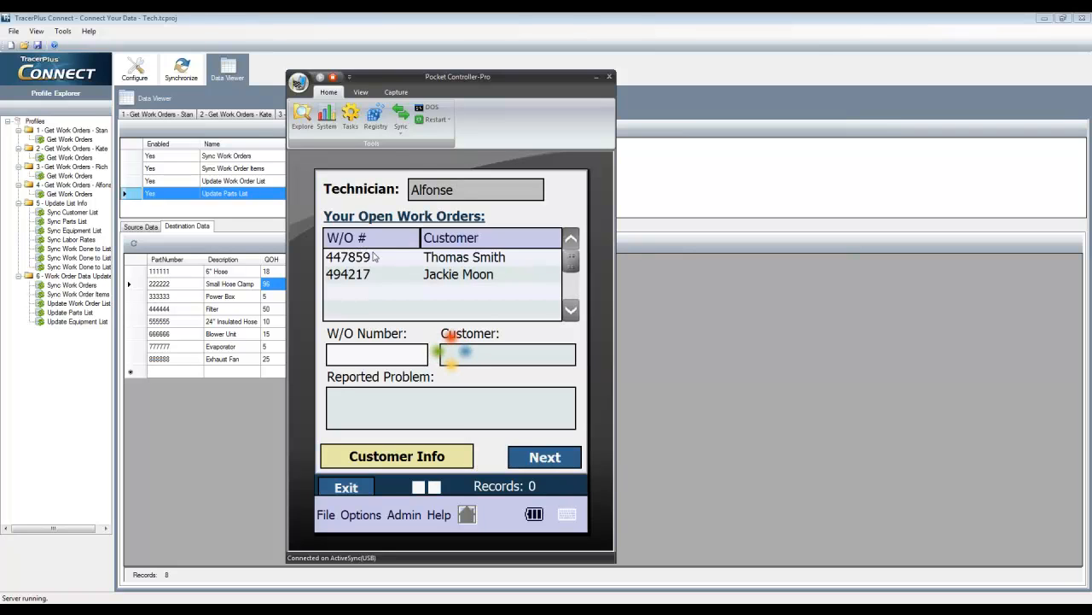
{"action": "left_click", "coordinate": [362, 262]}
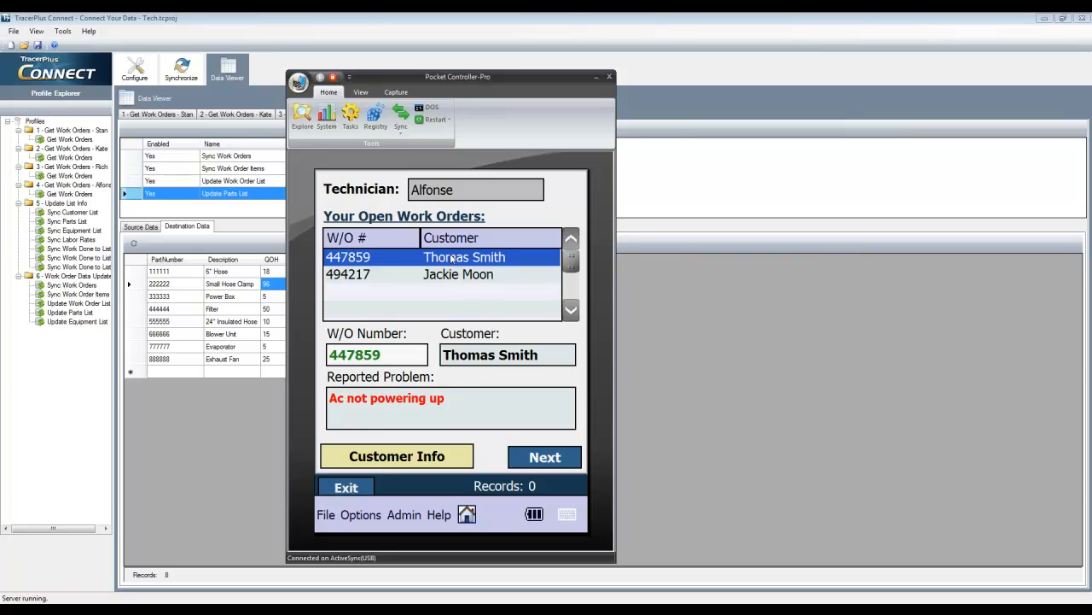
{"action": "left_click", "coordinate": [424, 460]}
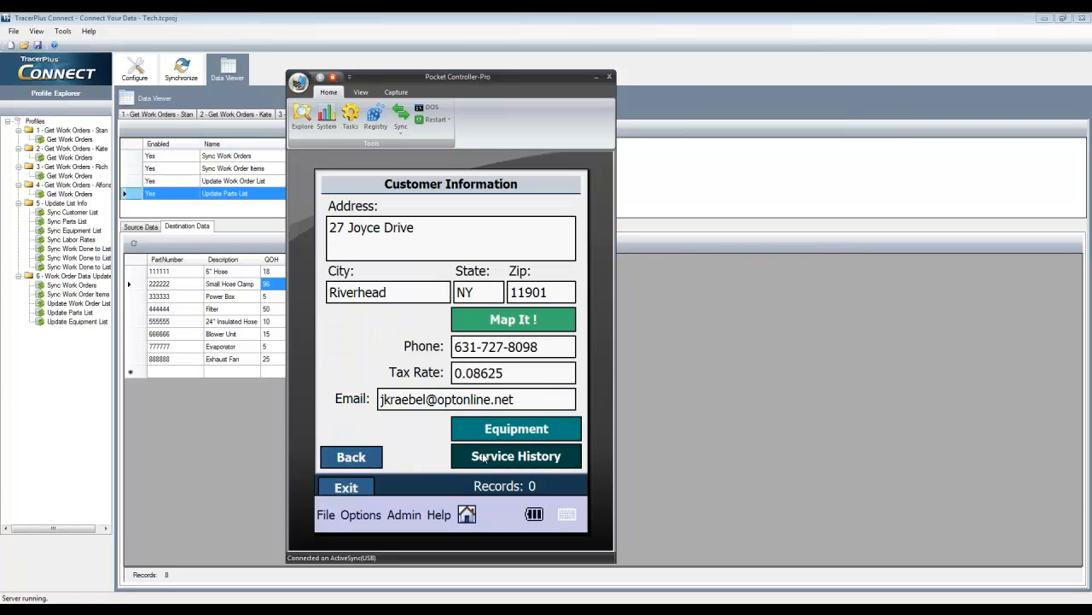
{"action": "left_click", "coordinate": [484, 457]}
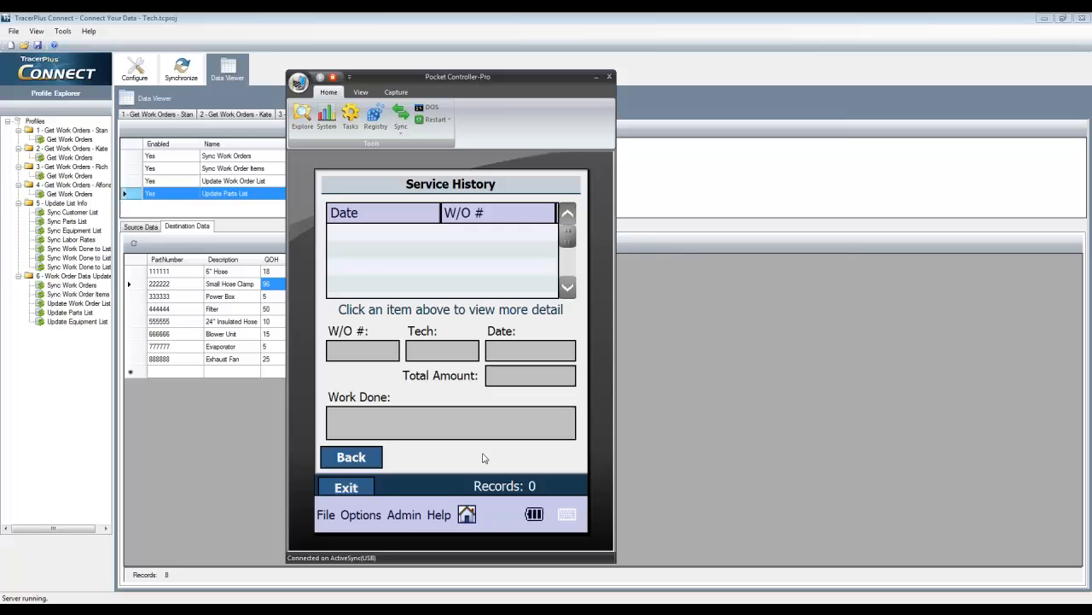
- Leave the service history, view the customer's installed equipment, and return to the selected work order
{"action": "left_click", "coordinate": [370, 457]}
{"action": "left_click", "coordinate": [497, 431]}
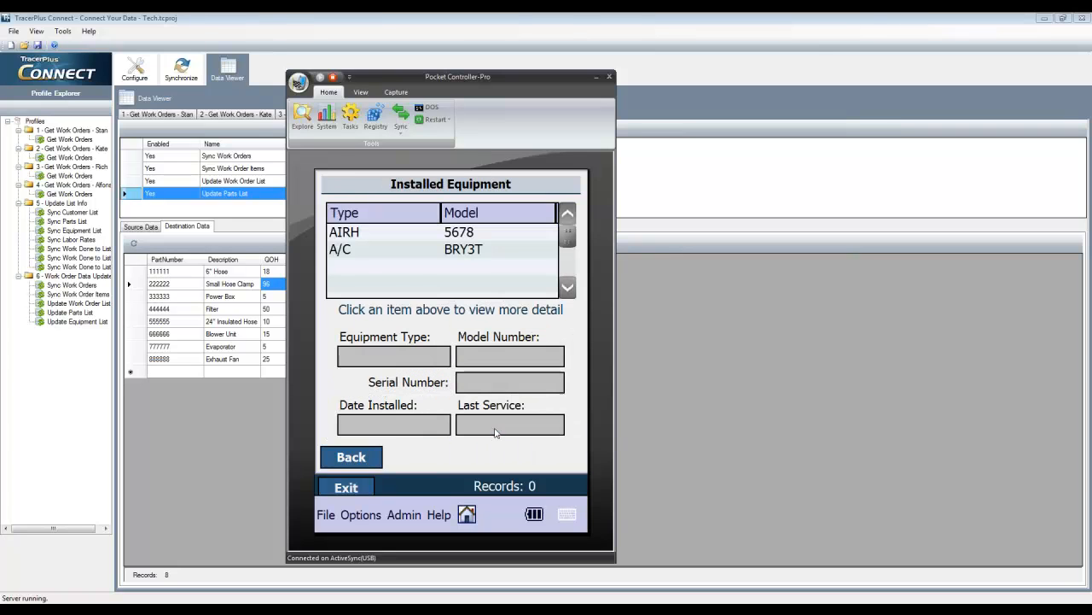
{"action": "left_click", "coordinate": [360, 238]}
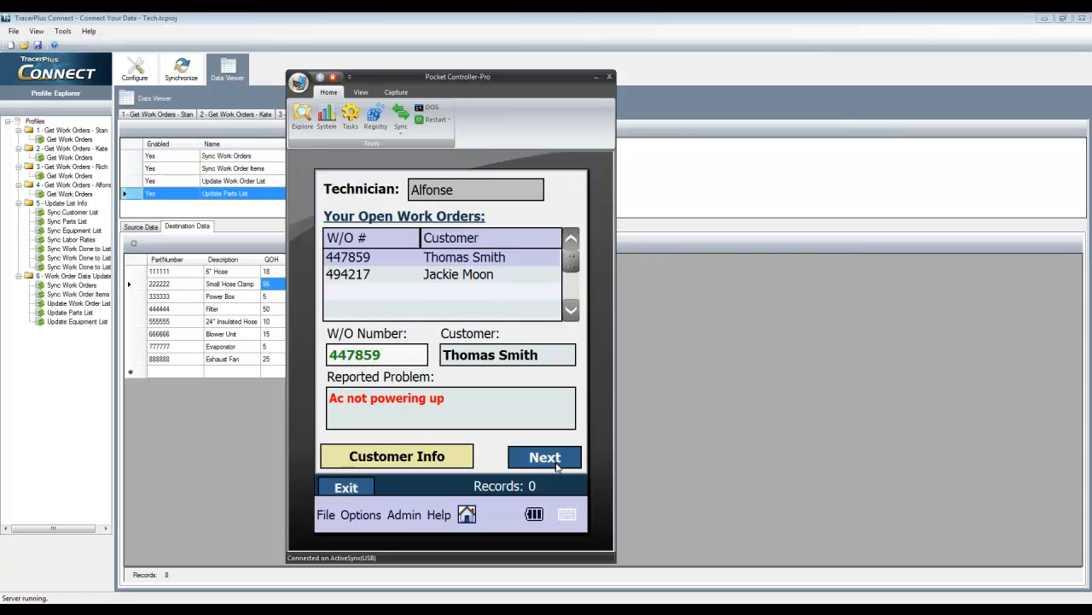
- Record "Replace exhaust fan." as the work performed and add 1.5 hours of Item Replace labor to the work order
{"action": "left_click", "coordinate": [561, 227]}
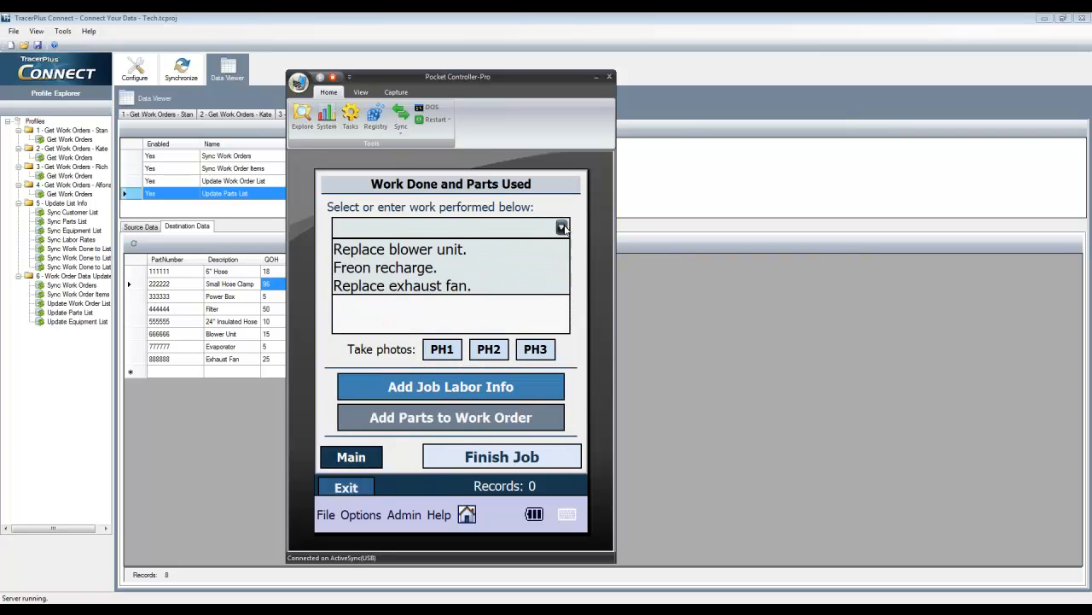
{"action": "left_click", "coordinate": [438, 287]}
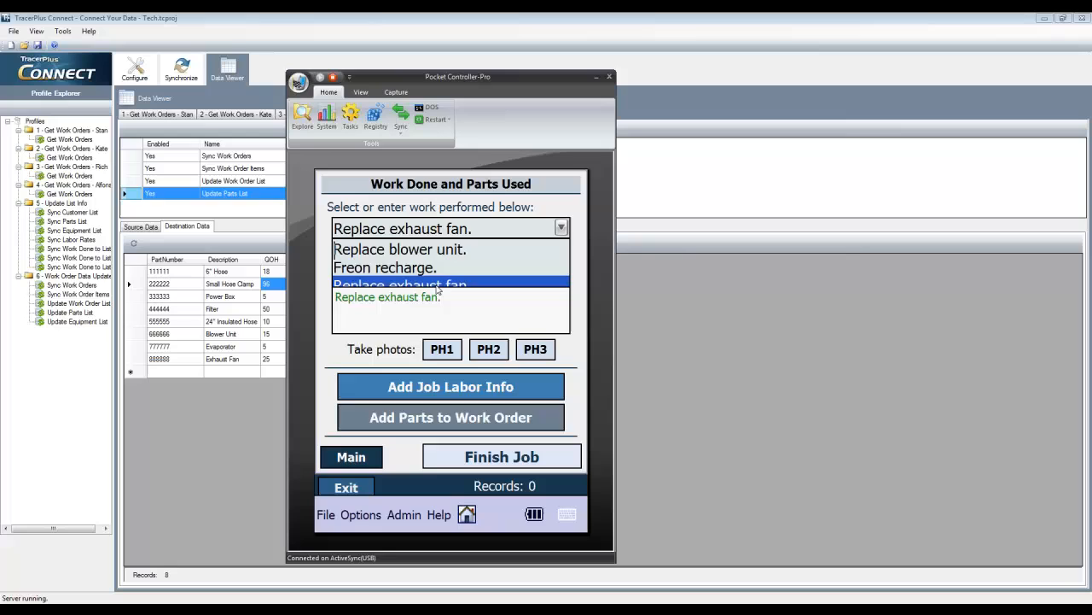
{"action": "left_click", "coordinate": [416, 389]}
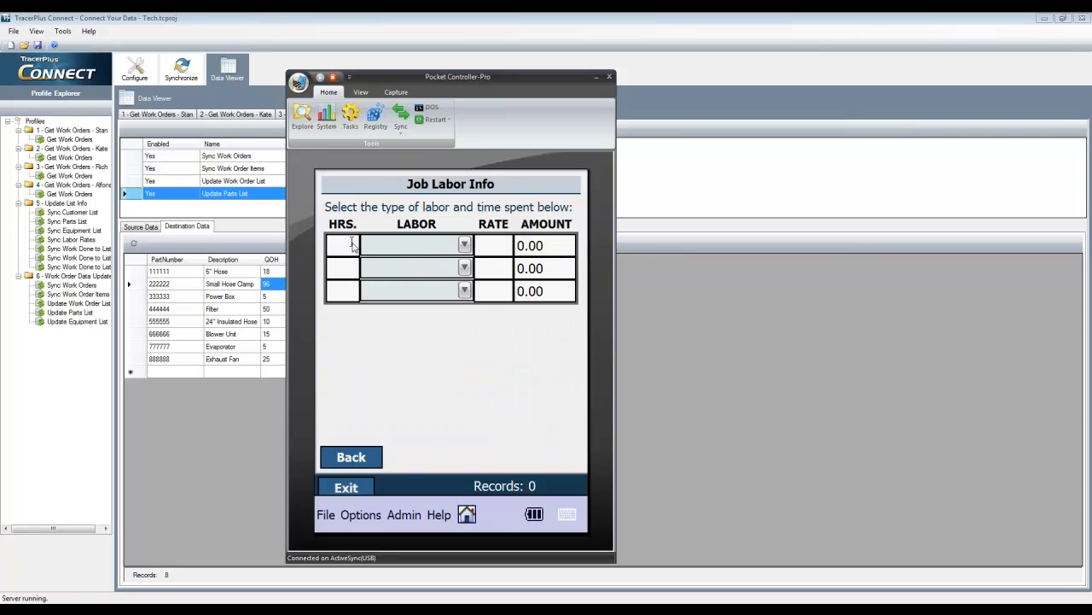
{"action": "left_click", "coordinate": [352, 245]}
{"action": "left_click", "coordinate": [334, 315]}
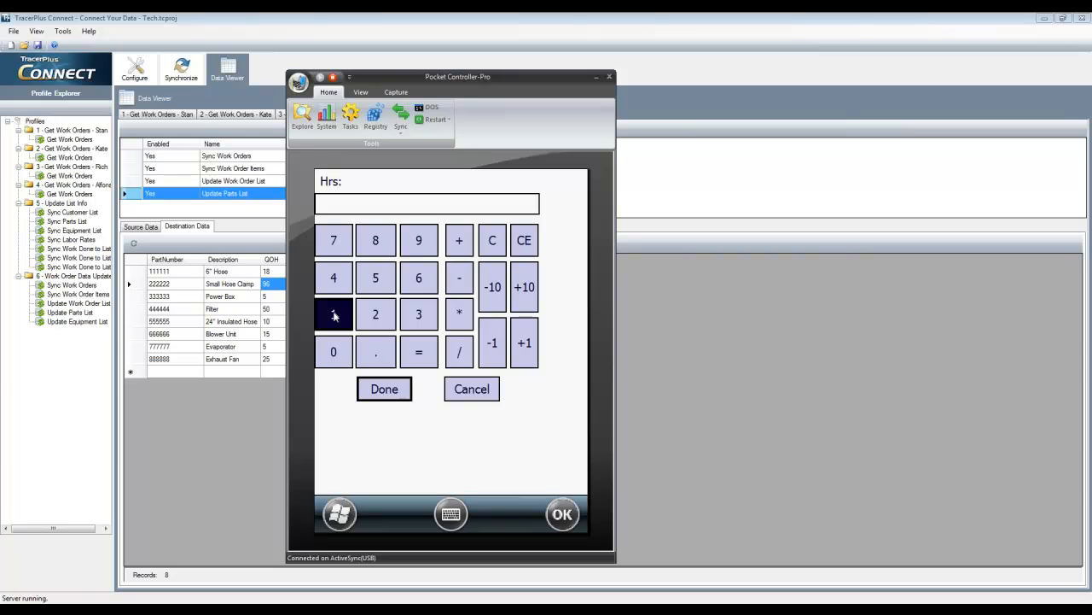
{"action": "left_click", "coordinate": [379, 351]}
{"action": "left_click", "coordinate": [376, 291]}
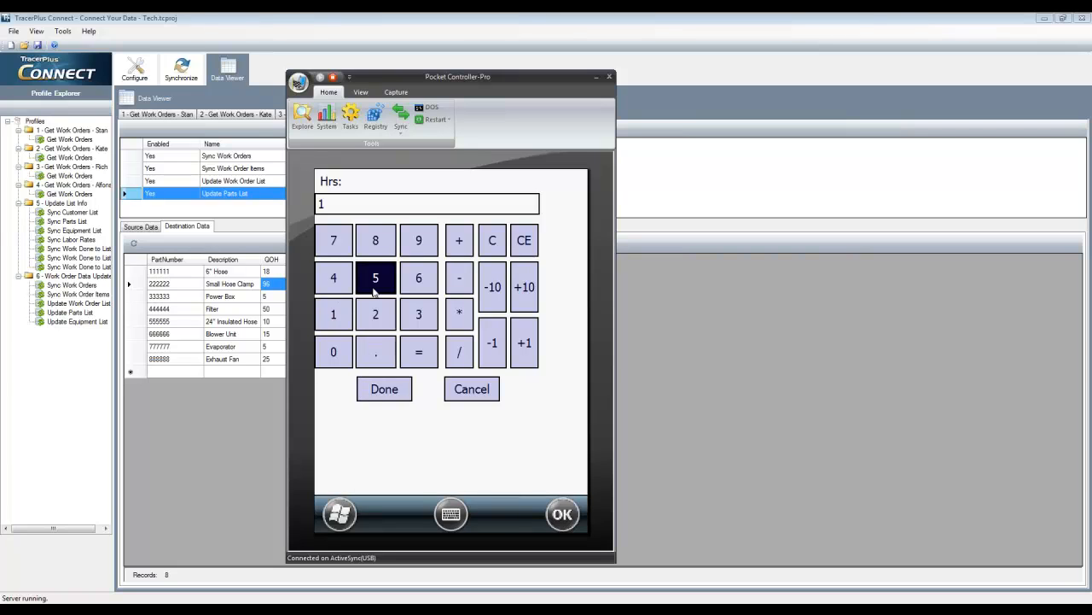
{"action": "left_click", "coordinate": [384, 397]}
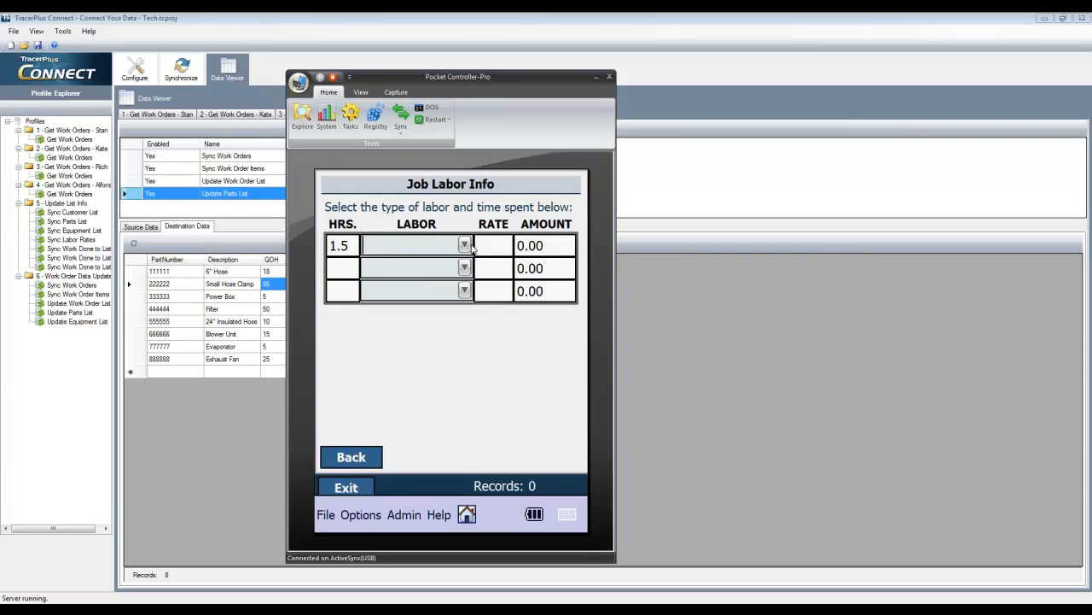
{"action": "left_click", "coordinate": [465, 245]}
{"action": "left_click", "coordinate": [390, 266]}
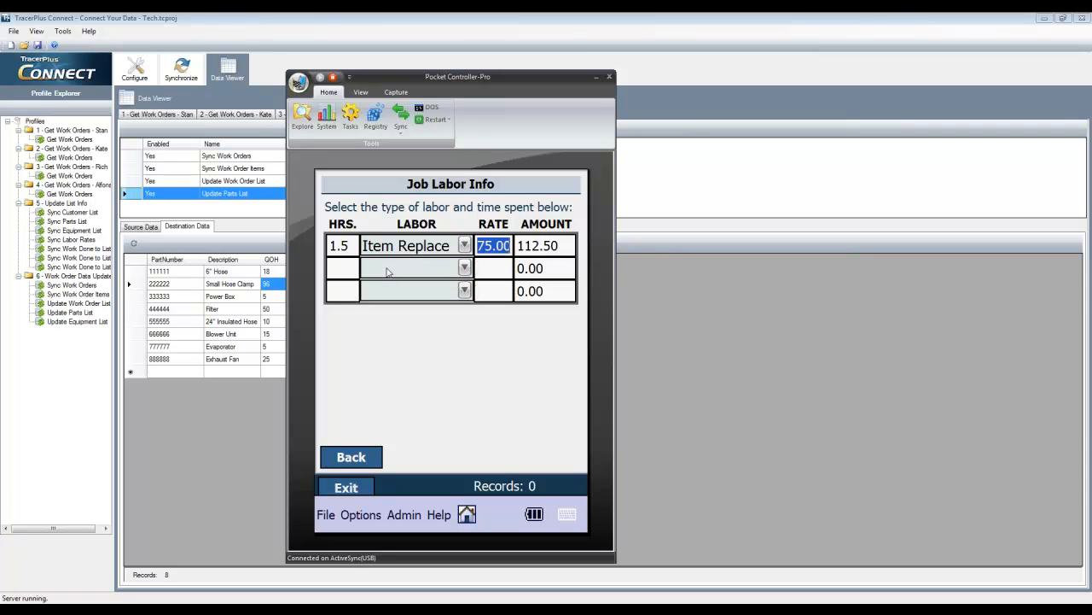
{"action": "left_click", "coordinate": [347, 461]}
- Add parts 333333 and 444444 to the work order with a quantity used of 1 each
{"action": "left_click", "coordinate": [447, 416]}
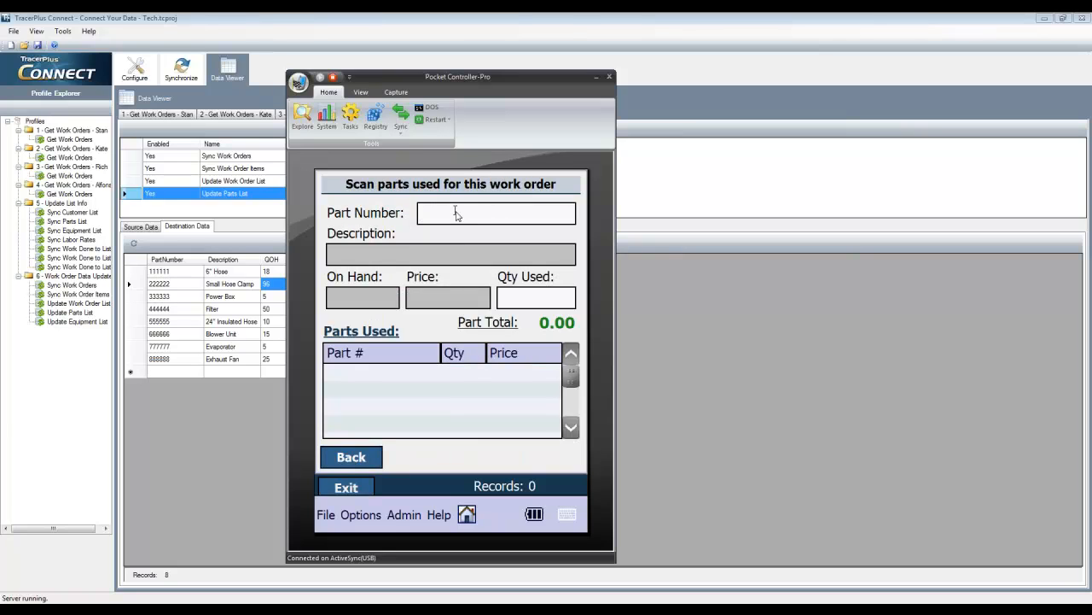
{"action": "type", "text": "333333"}
{"action": "key", "text": "Return"}
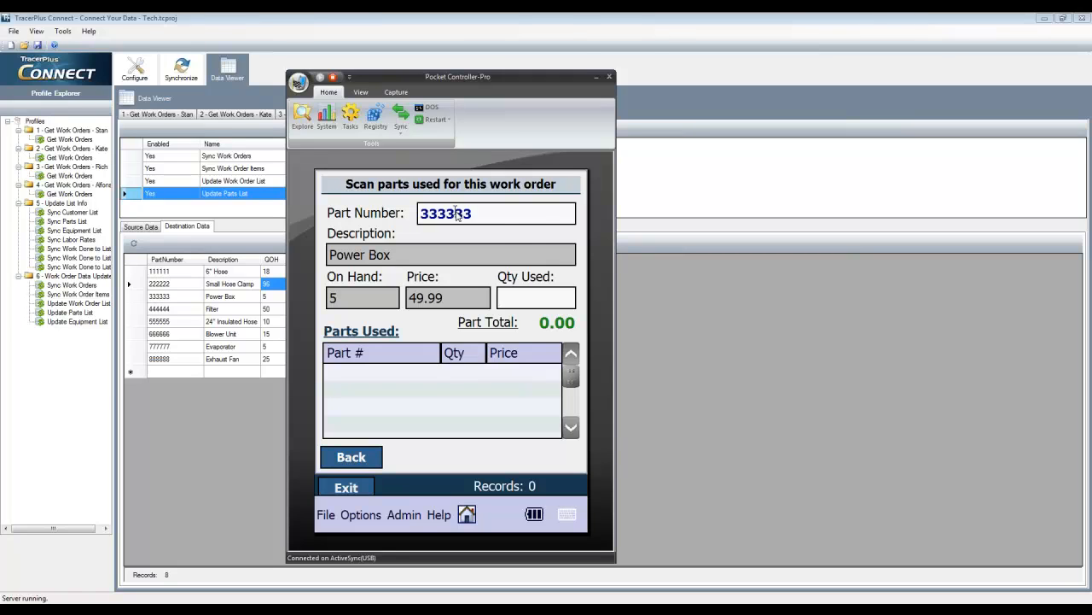
{"action": "type", "text": "1"}
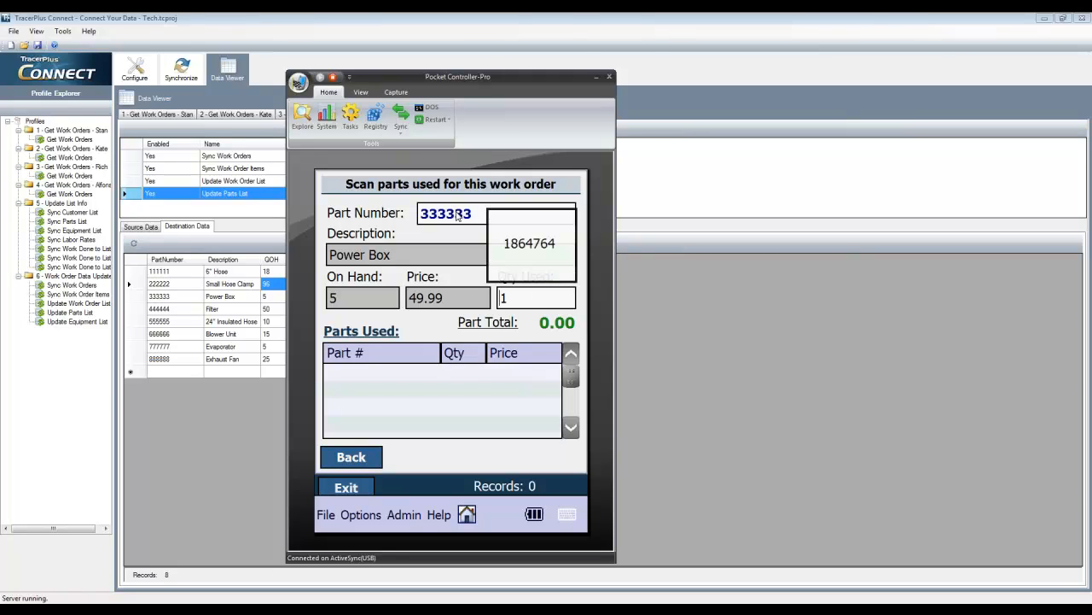
{"action": "key", "text": "Return"}
{"action": "type", "text": "444444"}
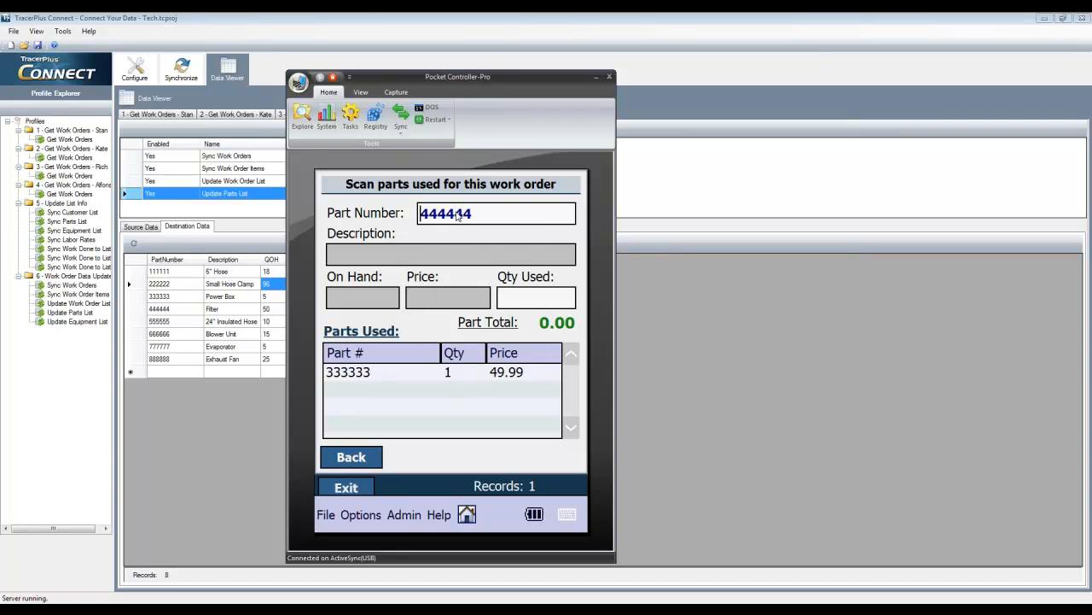
{"action": "key", "text": "Return"}
{"action": "type", "text": "1"}
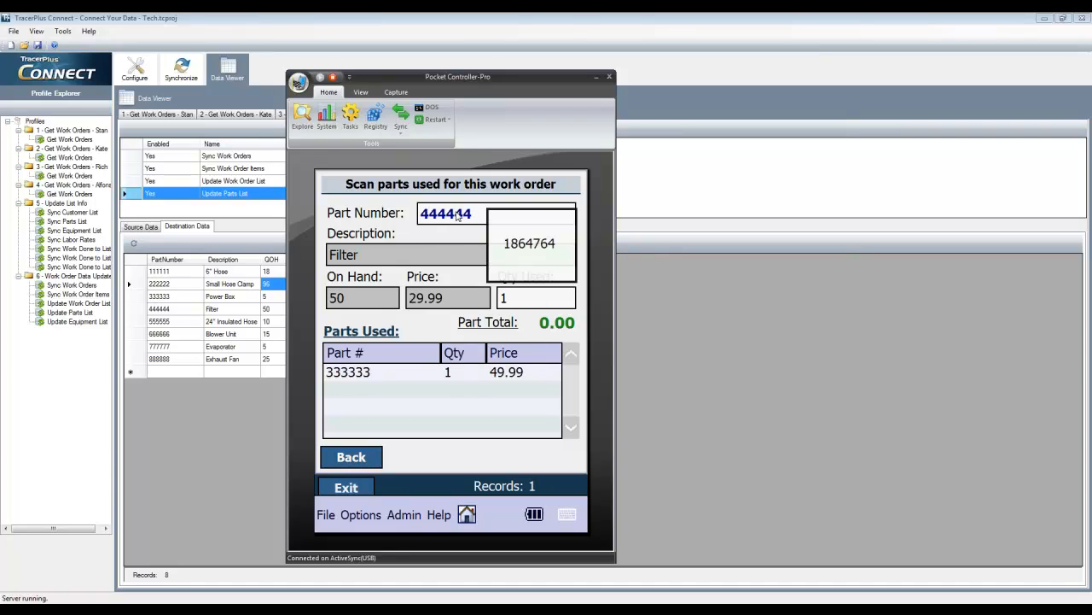
{"action": "key", "text": "Return"}
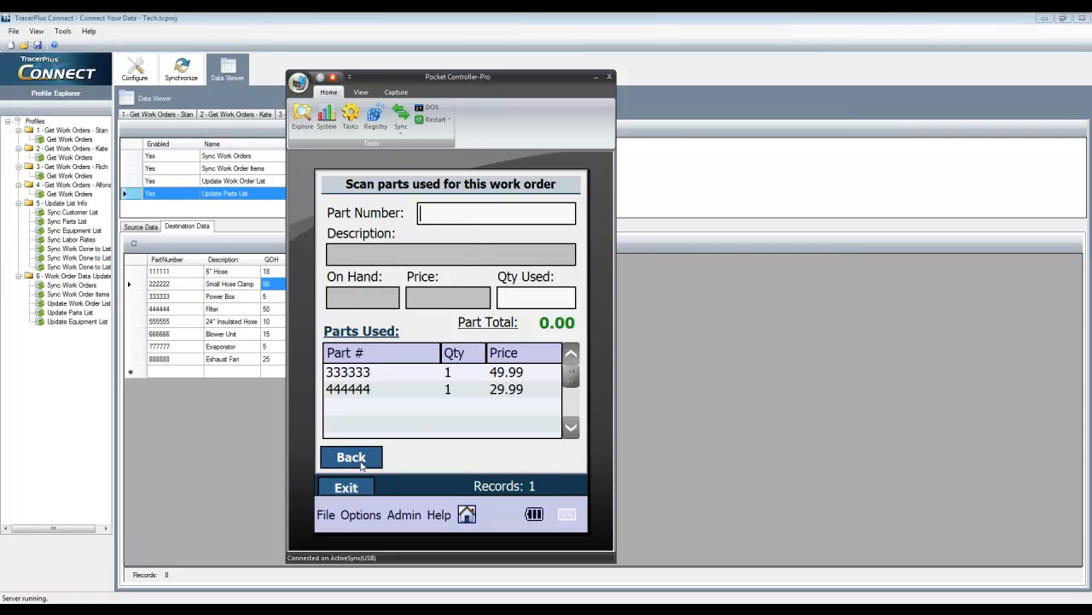
{"action": "left_click", "coordinate": [361, 462]}
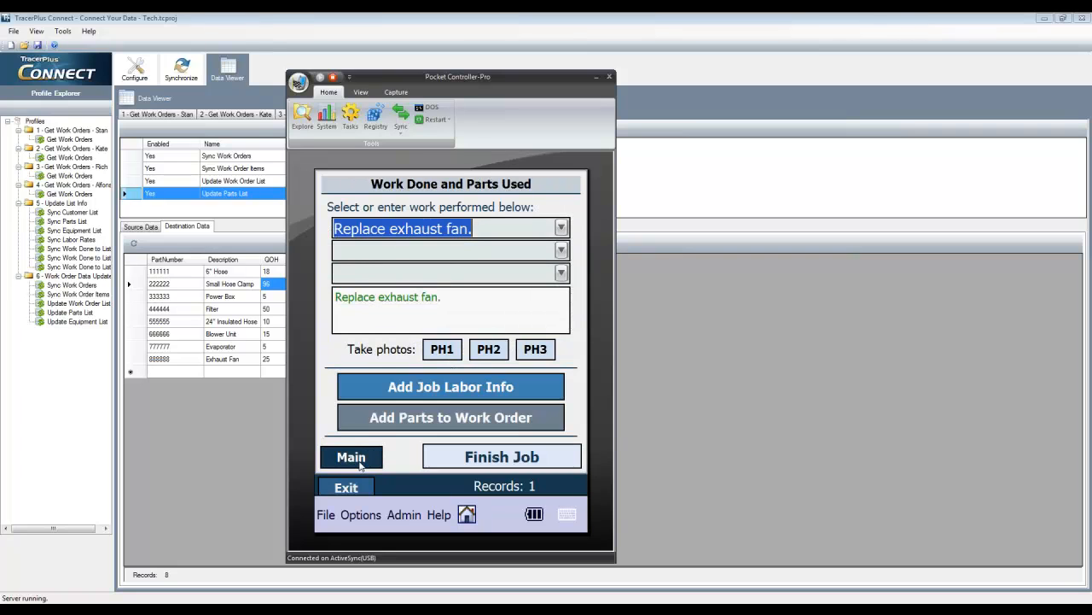
- Finish the job and fill in the summary with comment "None", service type Service Contract and payment method No Charge
{"action": "left_click", "coordinate": [468, 458]}
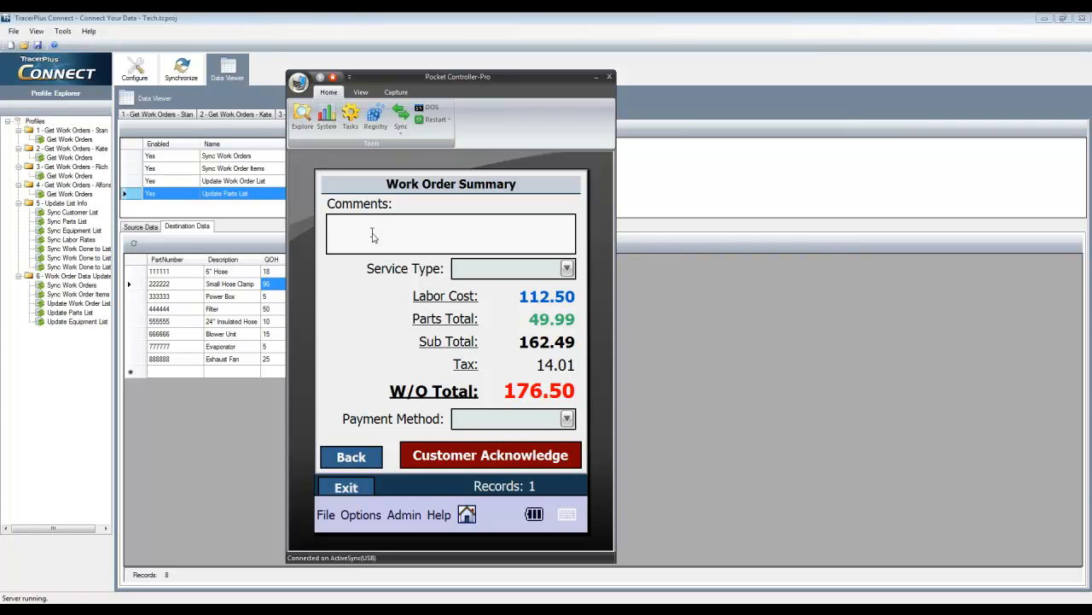
{"action": "type", "text": "None"}
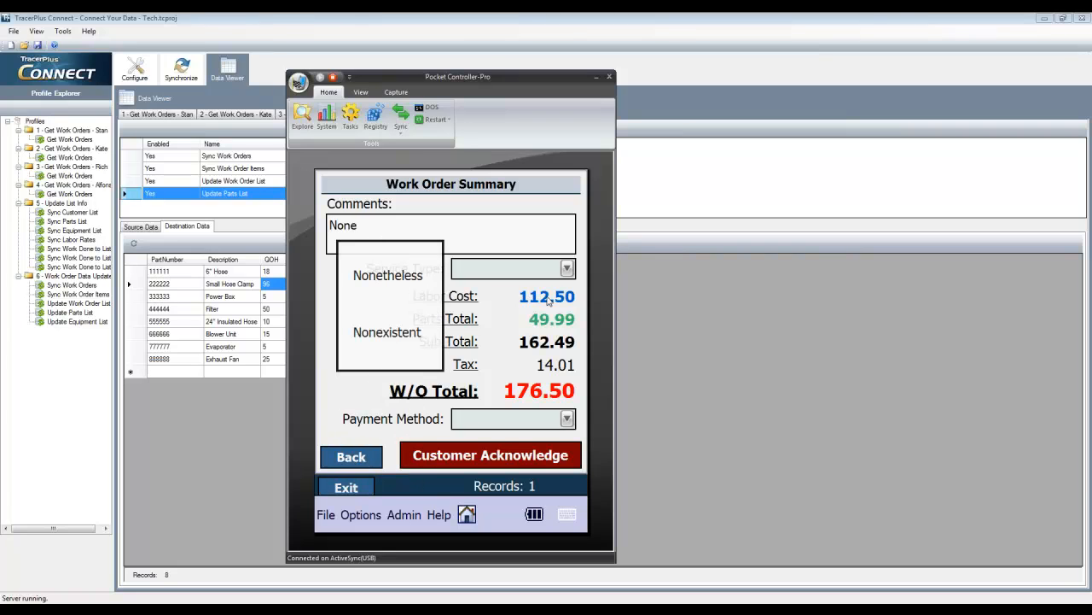
{"action": "left_click", "coordinate": [567, 269]}
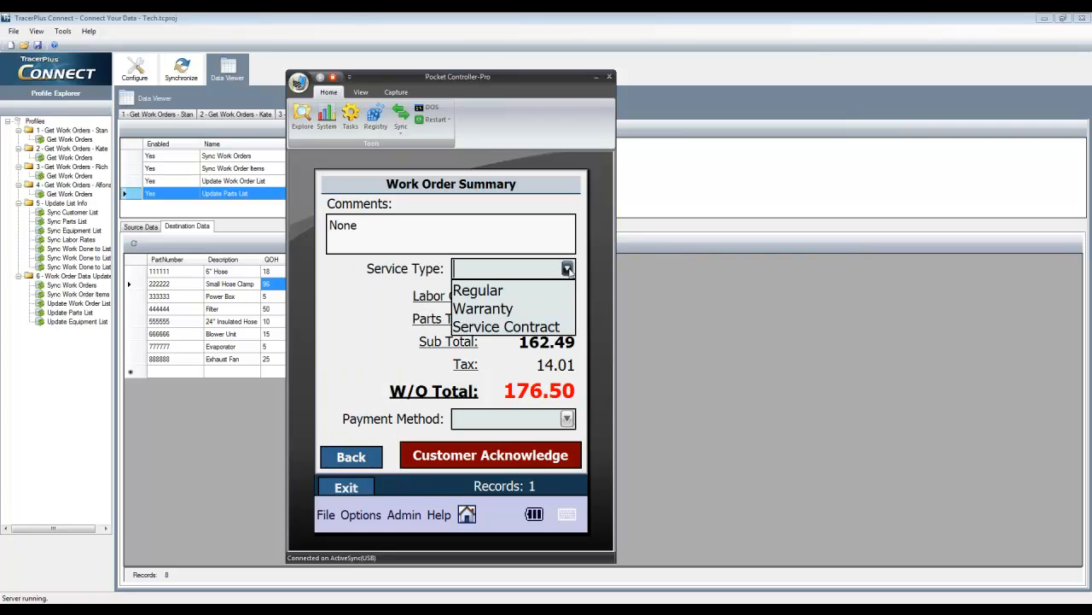
{"action": "left_click", "coordinate": [518, 328]}
{"action": "left_click", "coordinate": [568, 420]}
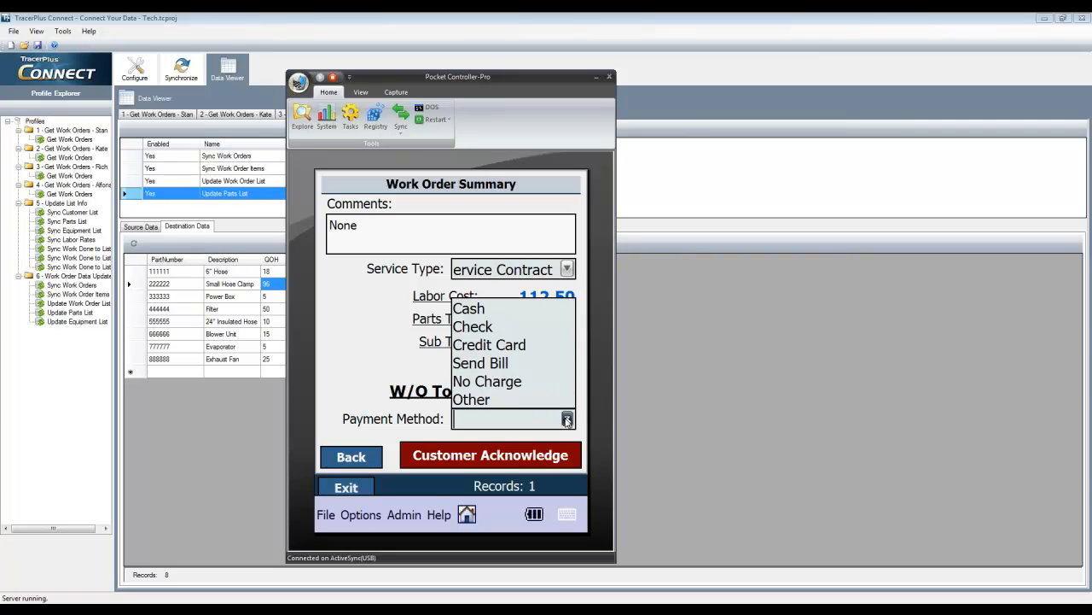
{"action": "left_click", "coordinate": [494, 382]}
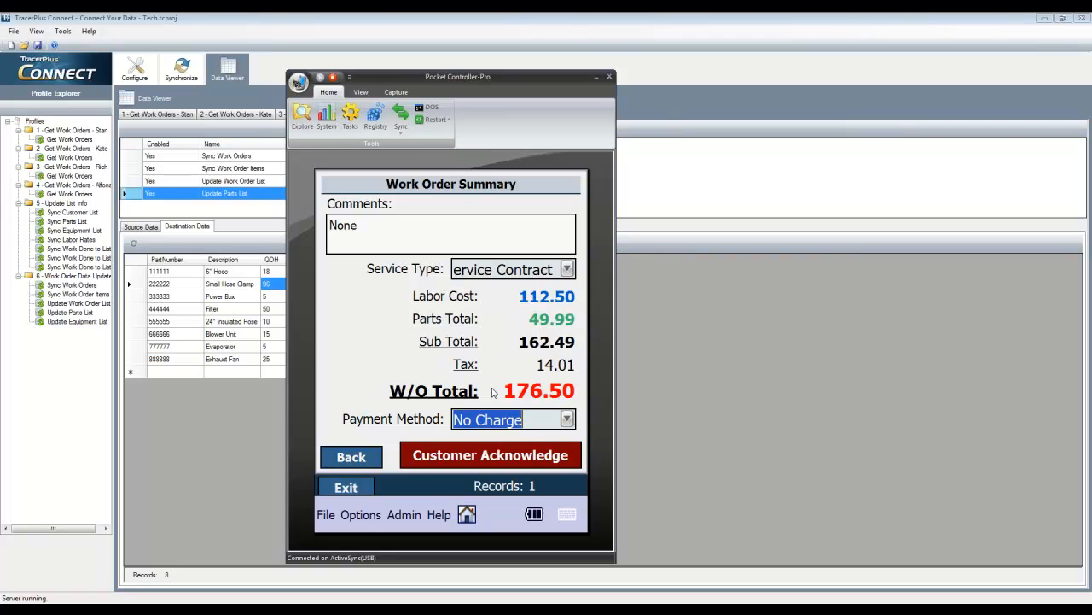
- Capture the customer's signature, save and close the work order, and return to the open work orders list
{"action": "left_click", "coordinate": [495, 455]}
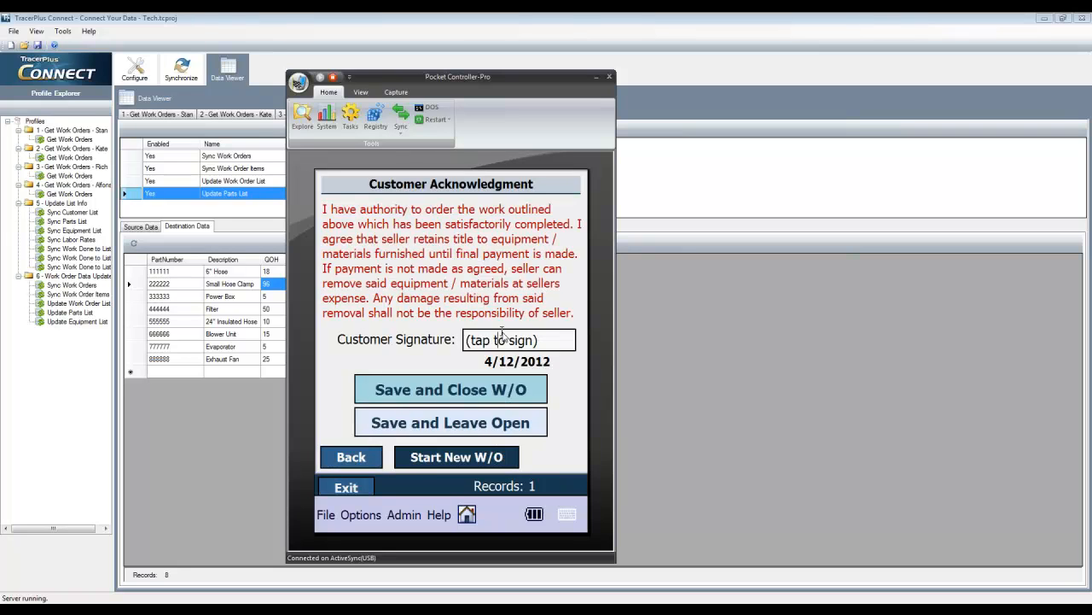
{"action": "left_click", "coordinate": [503, 337]}
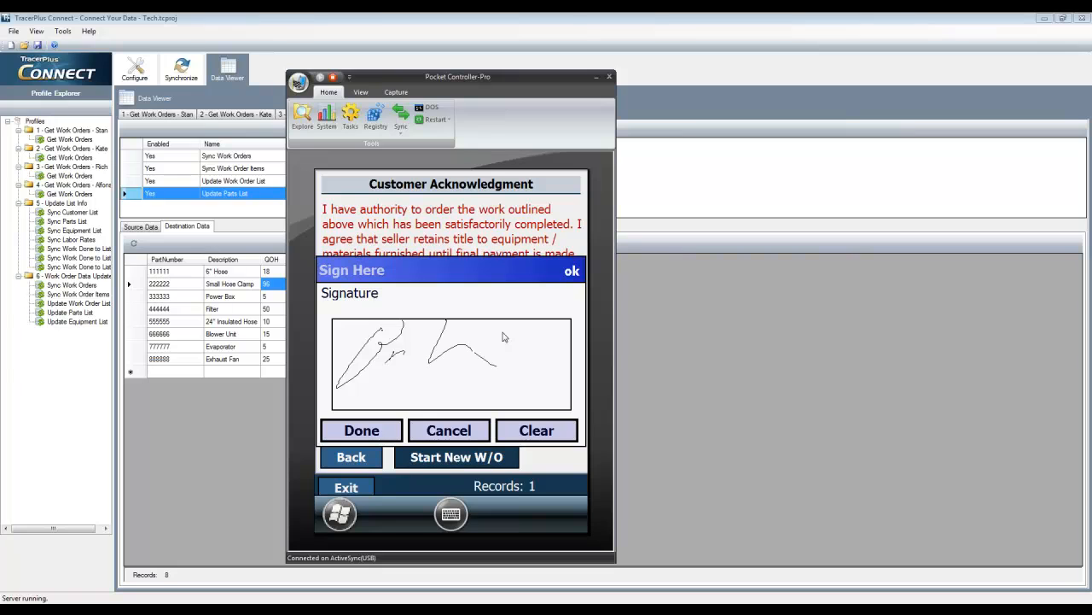
{"action": "left_click", "coordinate": [358, 433]}
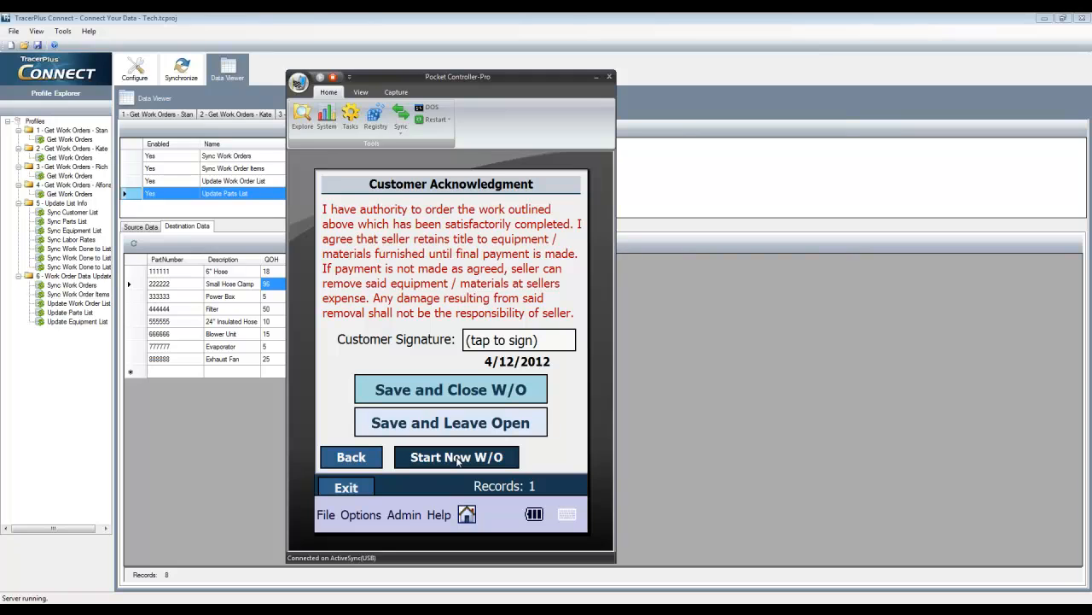
{"action": "left_click", "coordinate": [457, 458]}
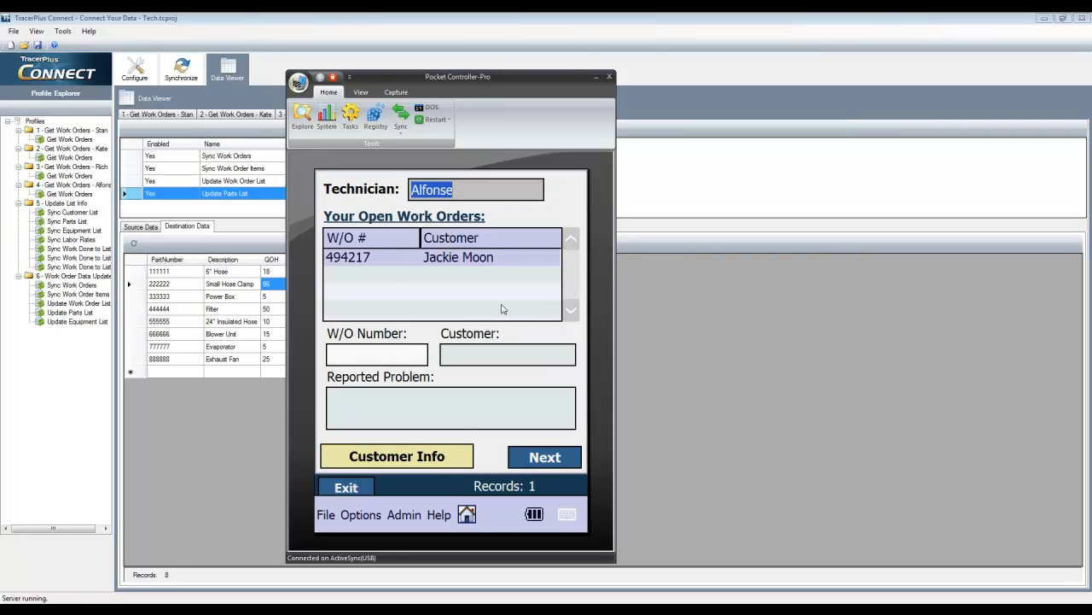
- Exit the Work Order form, send the work orders to the main office through Data Syncing, and return to the home screen
{"action": "left_click", "coordinate": [346, 489]}
{"action": "left_click", "coordinate": [452, 373]}
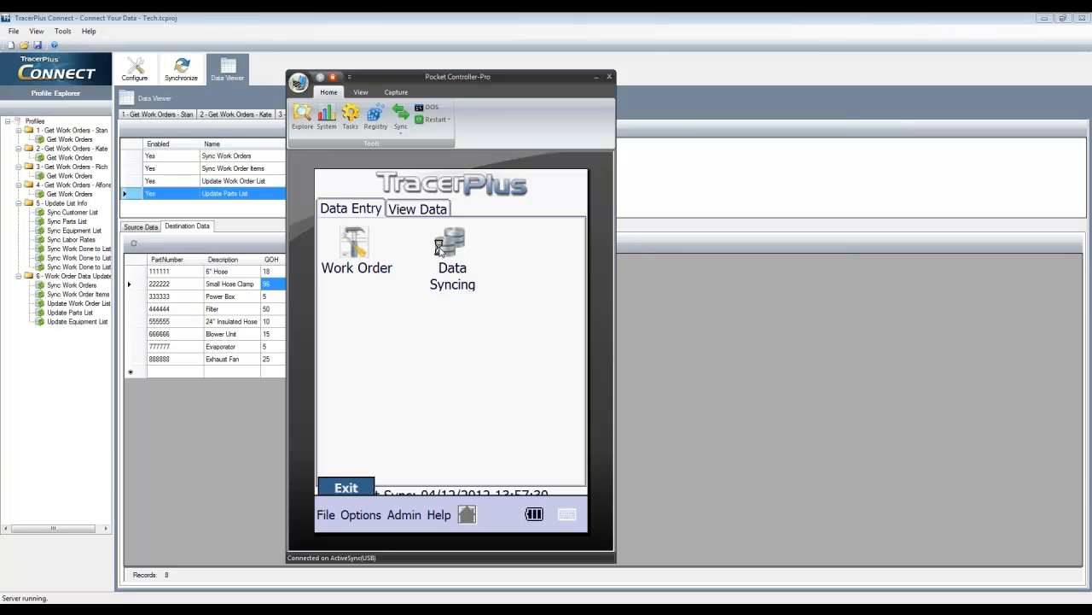
{"action": "left_click", "coordinate": [439, 246]}
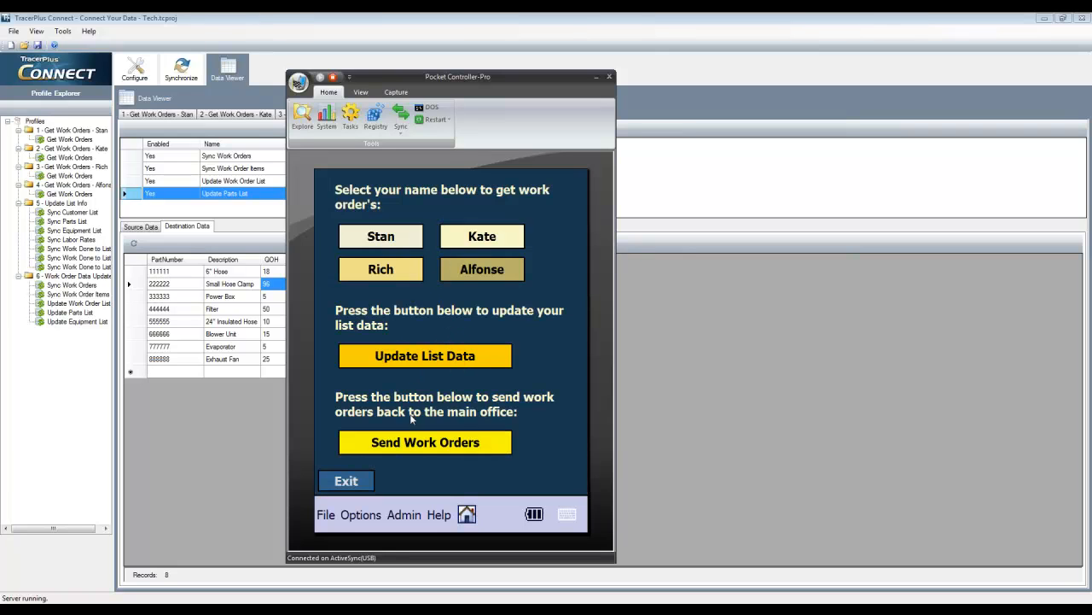
{"action": "left_click", "coordinate": [408, 451]}
{"action": "left_click", "coordinate": [360, 483]}
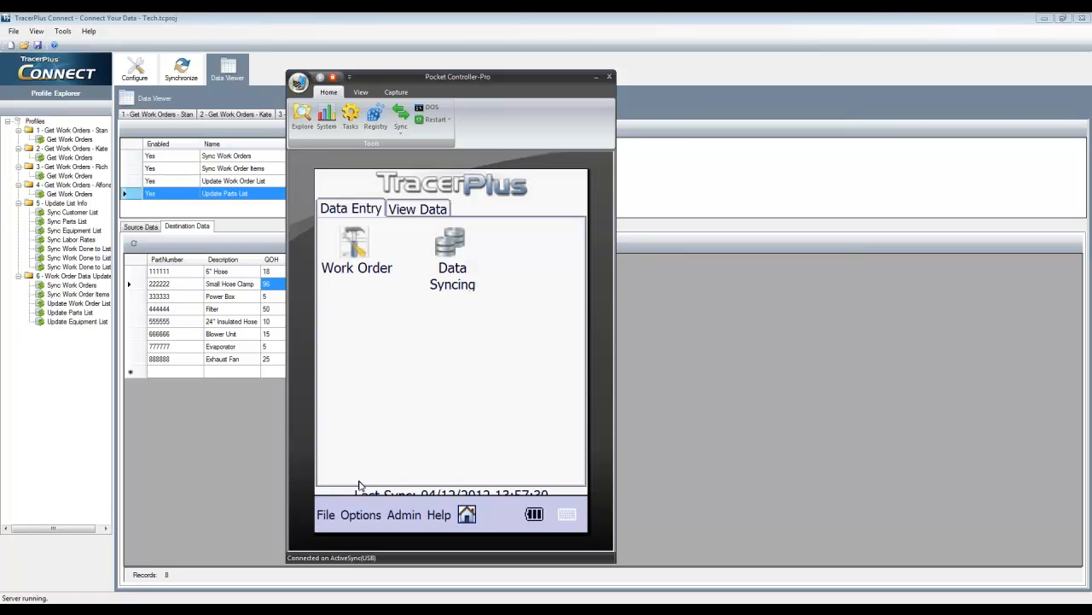
- Switch to TracerPlus Connect, refresh the Update Parts List destination data, and check the quantities on hand of parts 333333 and 444444
{"action": "left_click", "coordinate": [776, 390]}
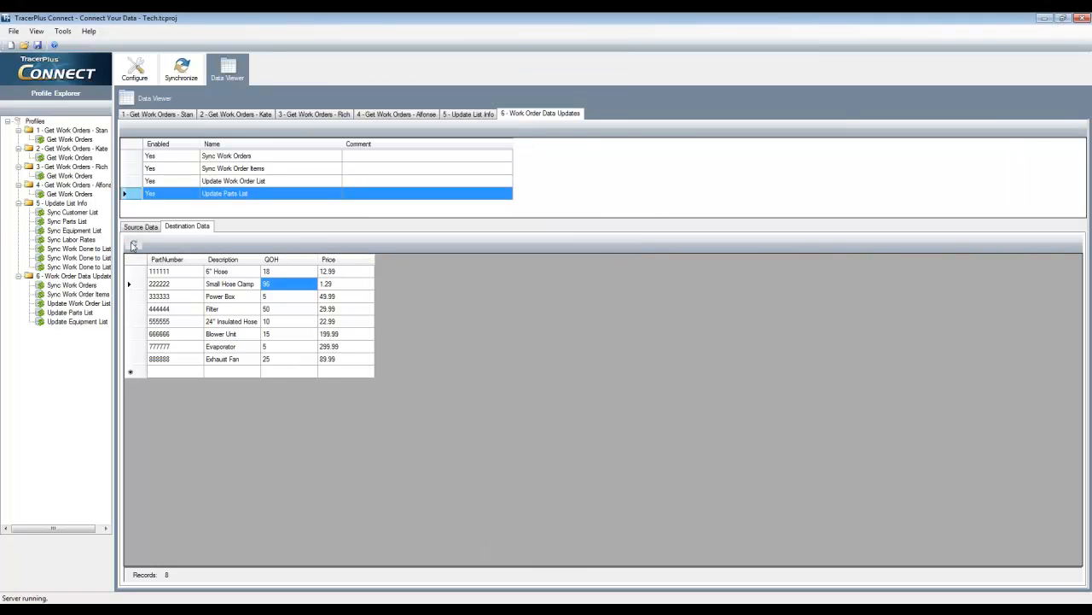
{"action": "left_click", "coordinate": [133, 245]}
{"action": "left_click", "coordinate": [279, 296]}
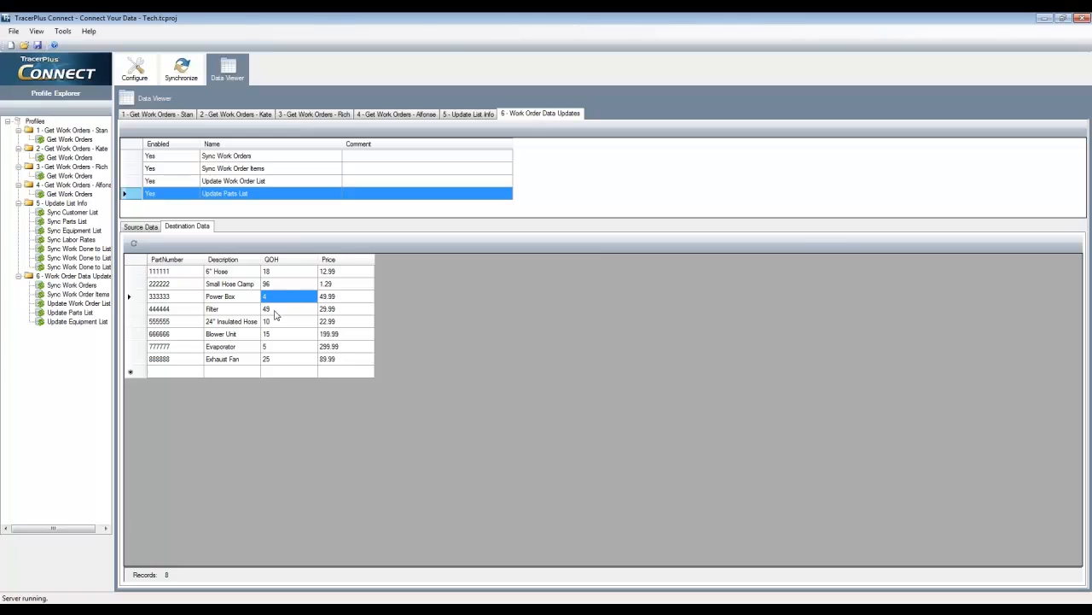
{"action": "left_click", "coordinate": [276, 309]}
- Refresh the Update Work Order List and Sync Work Order Items destination data and check the entries for the newly closed work order
{"action": "left_click", "coordinate": [224, 181]}
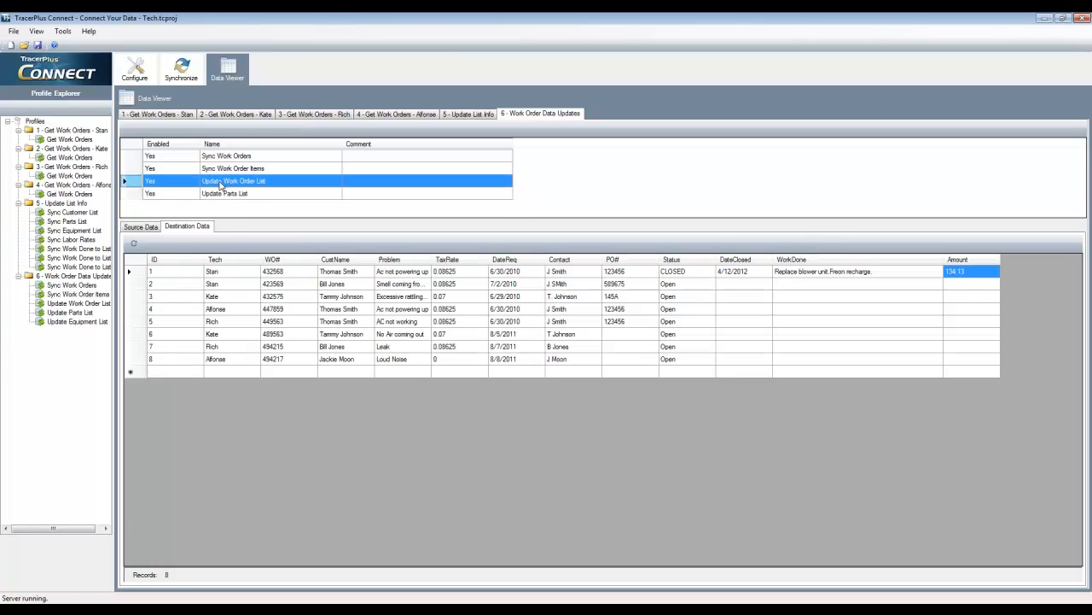
{"action": "left_click", "coordinate": [135, 246]}
{"action": "left_click", "coordinate": [135, 246]}
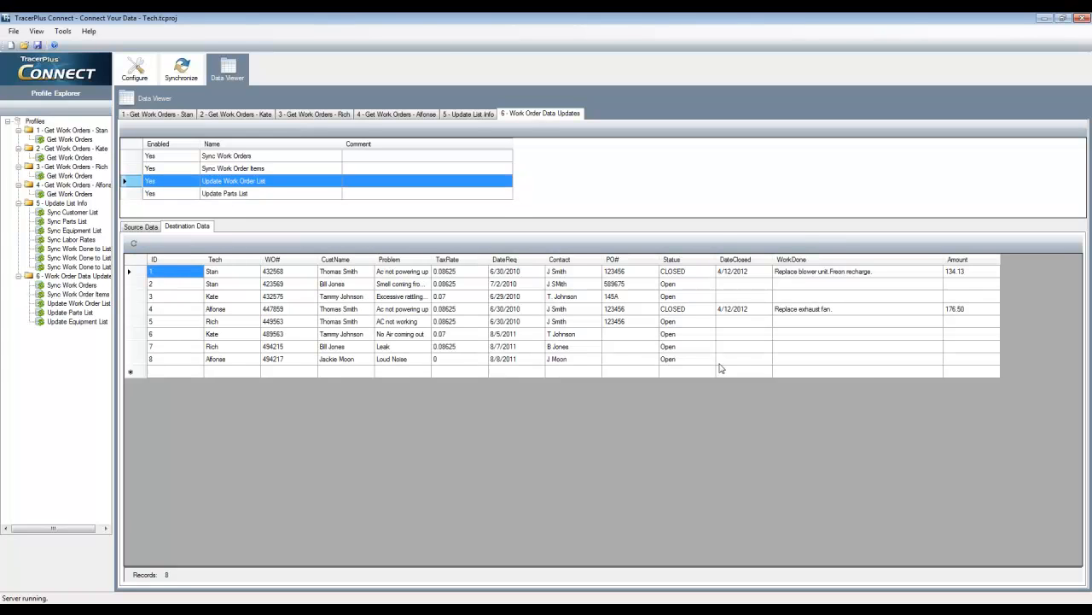
{"action": "left_click", "coordinate": [393, 309]}
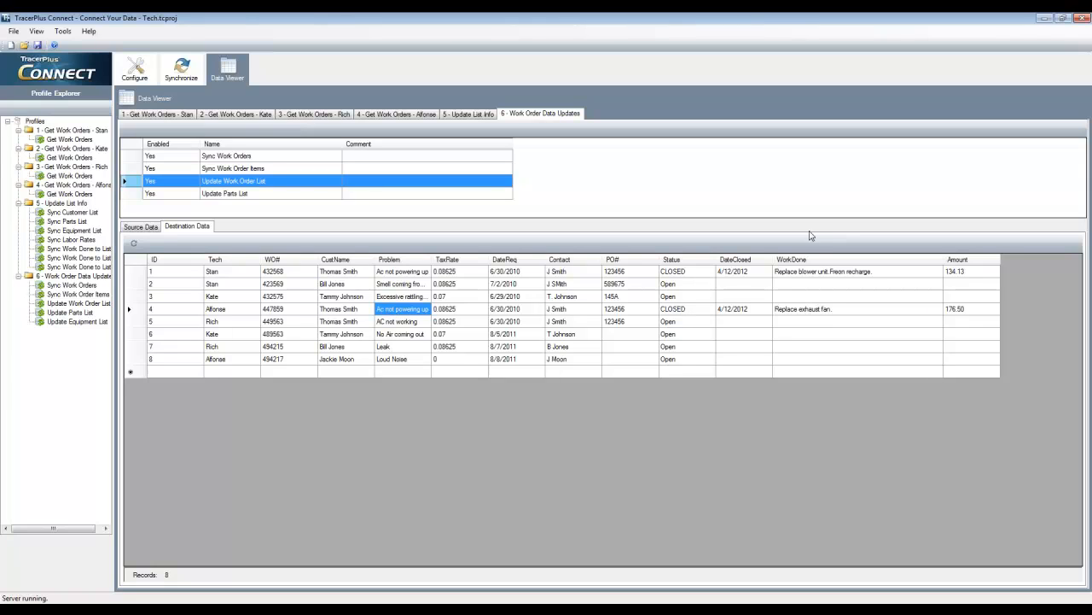
{"action": "left_click", "coordinate": [255, 168]}
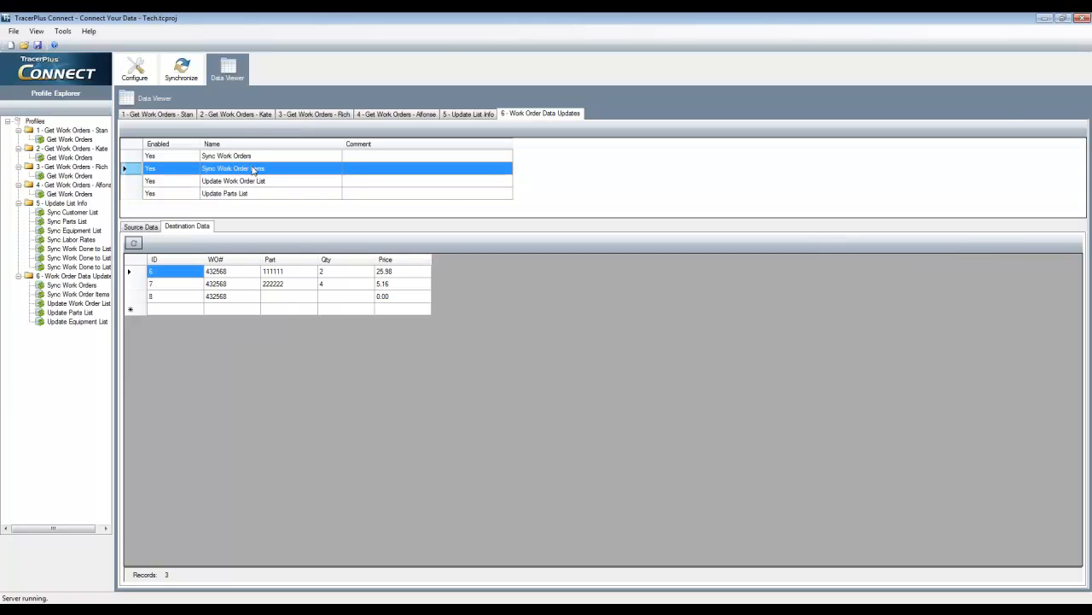
{"action": "left_click", "coordinate": [134, 244]}
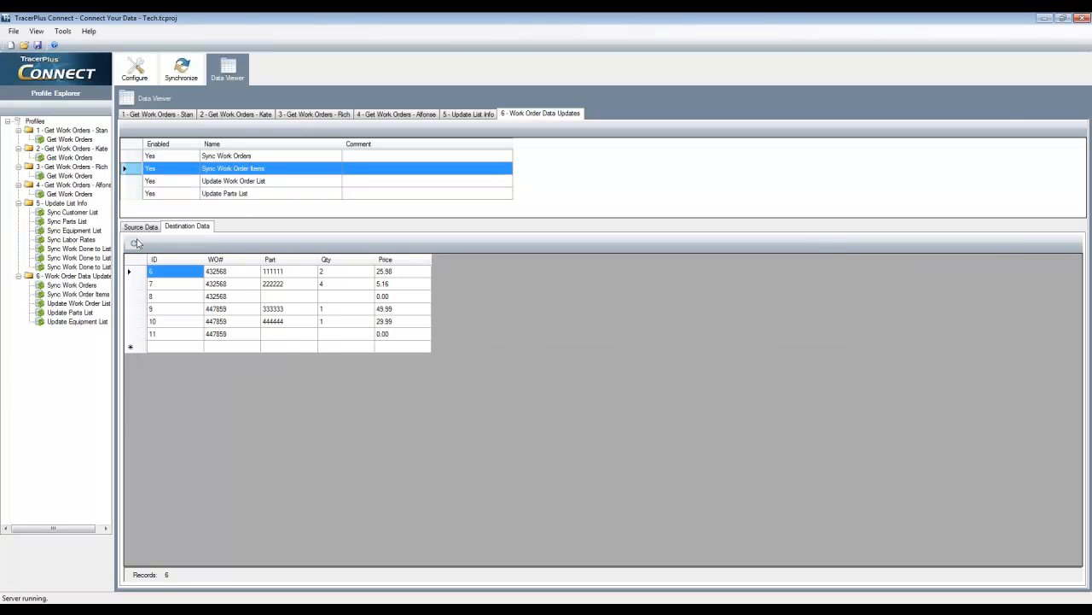
- Refresh the Sync Work Orders destination data and check the records of the completed work orders
{"action": "left_click", "coordinate": [214, 157]}
{"action": "left_click", "coordinate": [134, 243]}
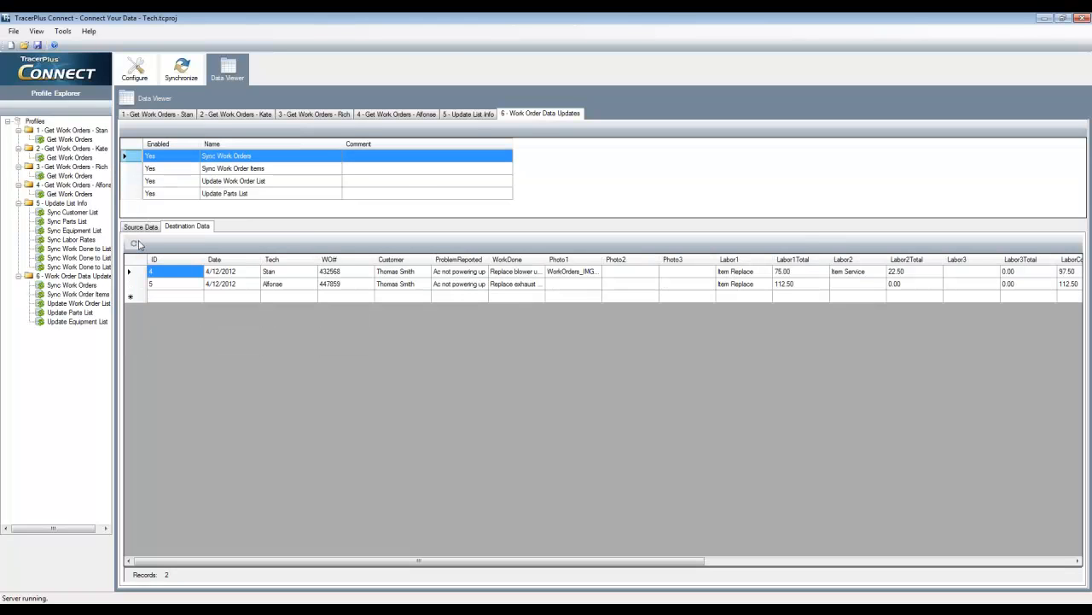
{"action": "mouse_move", "coordinate": [621, 561]}
{"action": "left_mouse_down"}
{"action": "mouse_move", "coordinate": [874, 565]}
{"action": "mouse_move", "coordinate": [617, 572]}
{"action": "left_mouse_up"}
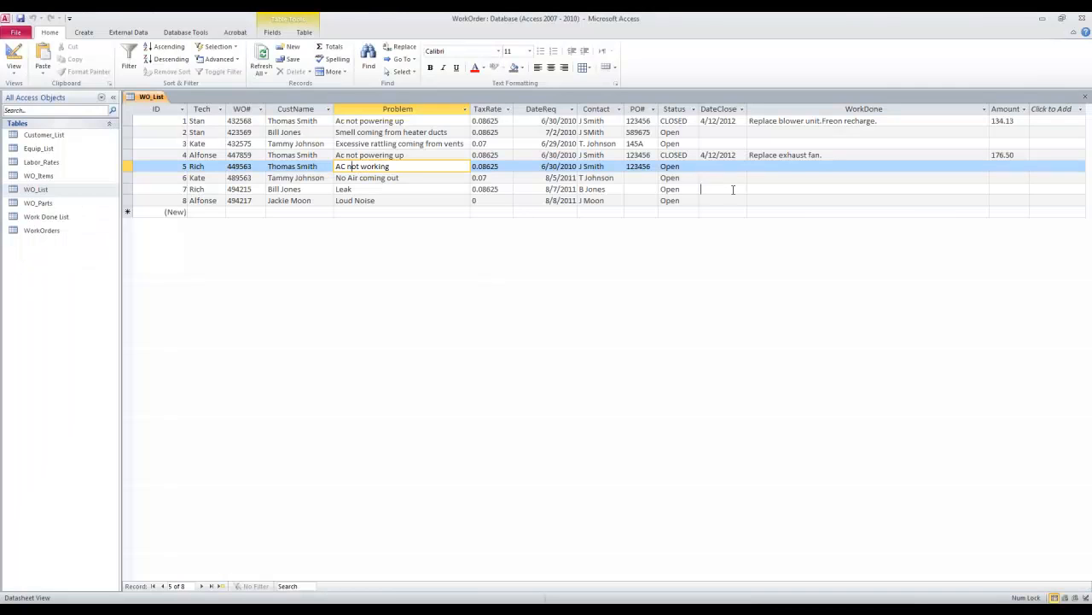
- Switch to Microsoft Access, check the status and close date of the completed work orders in the WO_List table, and close it
{"action": "left_click", "coordinate": [733, 189]}
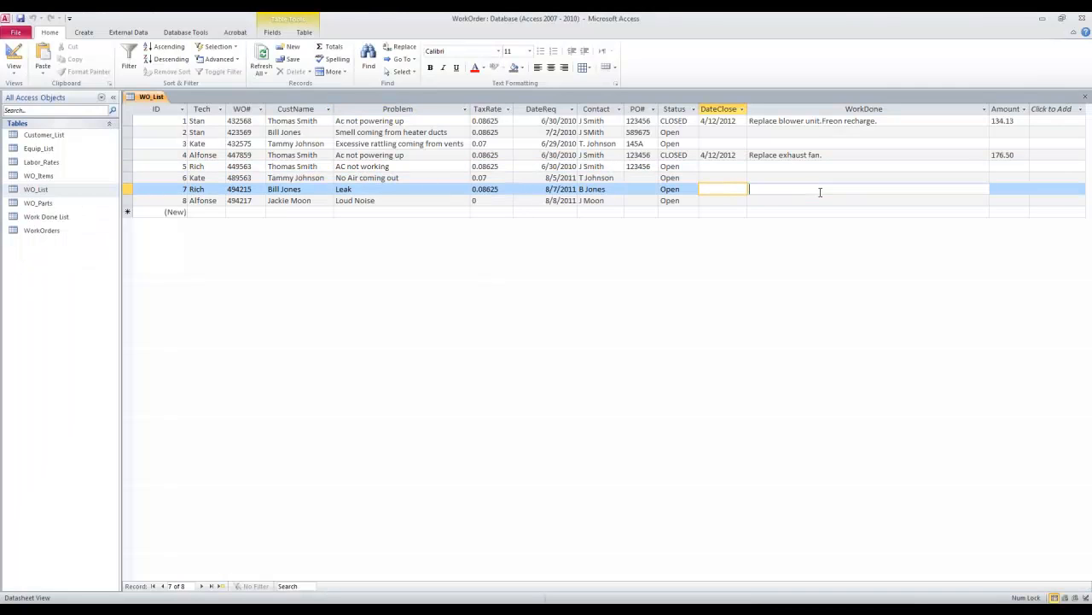
{"action": "left_click", "coordinate": [819, 190]}
{"action": "left_click", "coordinate": [742, 154]}
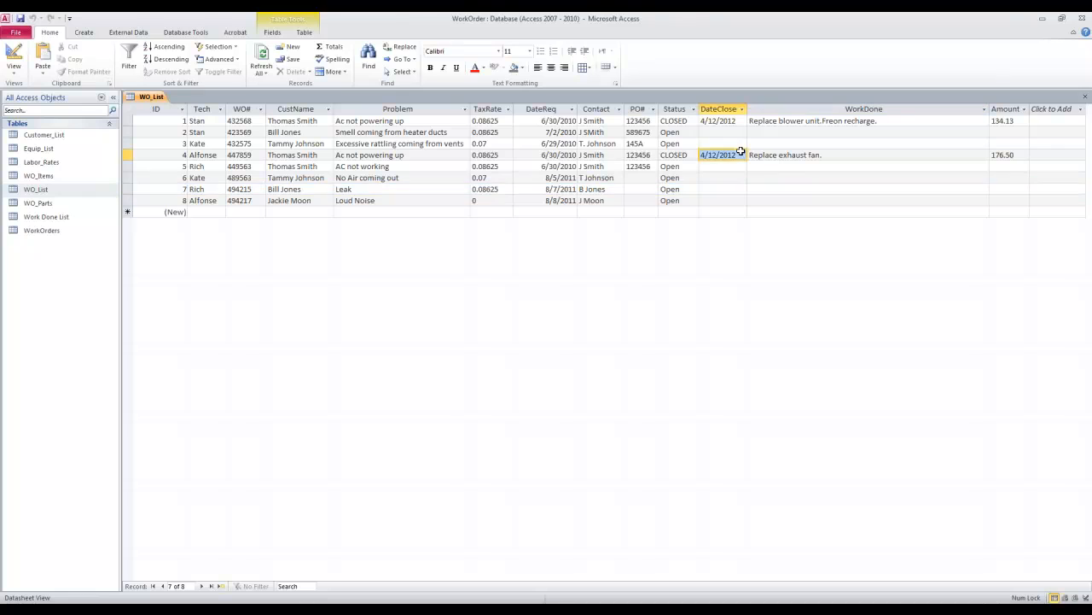
{"action": "left_click", "coordinate": [689, 125]}
{"action": "left_click", "coordinate": [683, 154]}
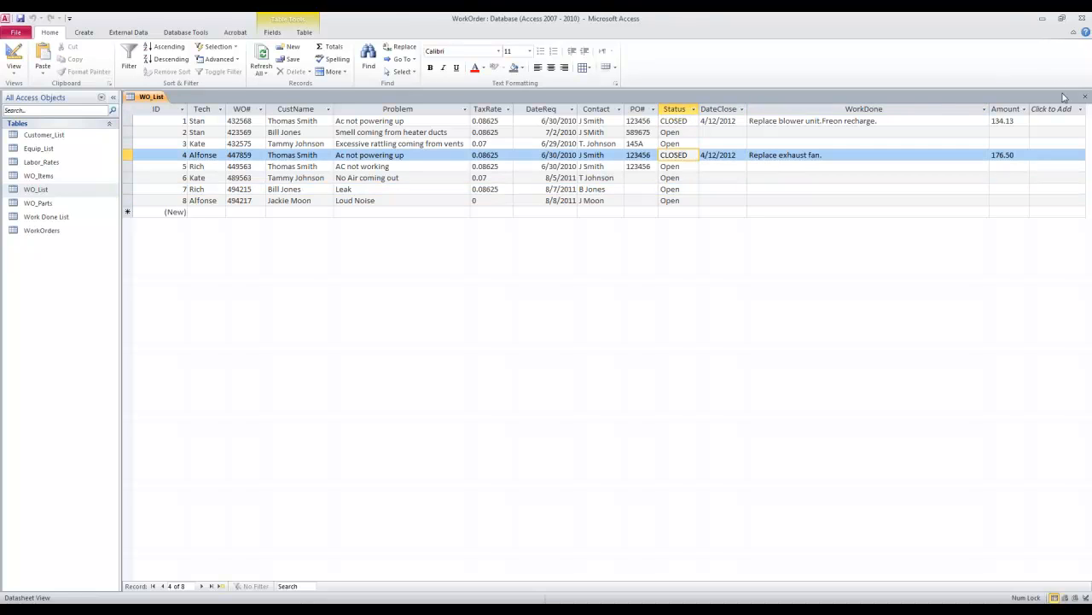
{"action": "left_click", "coordinate": [1085, 99]}
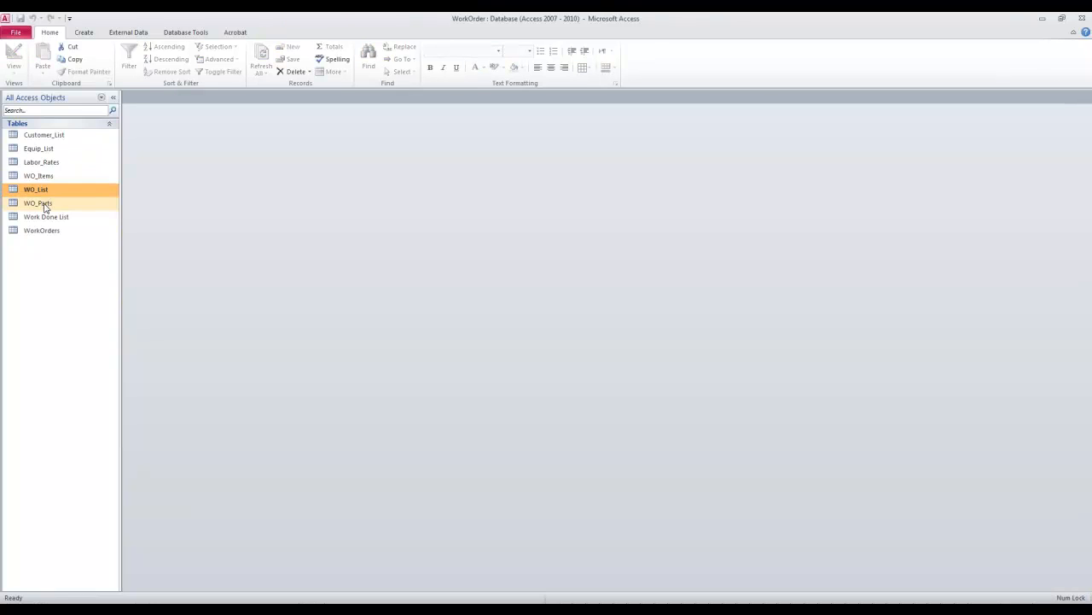
- Open the WO_Parts table, check the QOH values of parts 222222, 333333 and 444444, then close the table and minimize Access
{"action": "left_click", "coordinate": [34, 205]}
{"action": "double_click", "coordinate": [34, 205]}
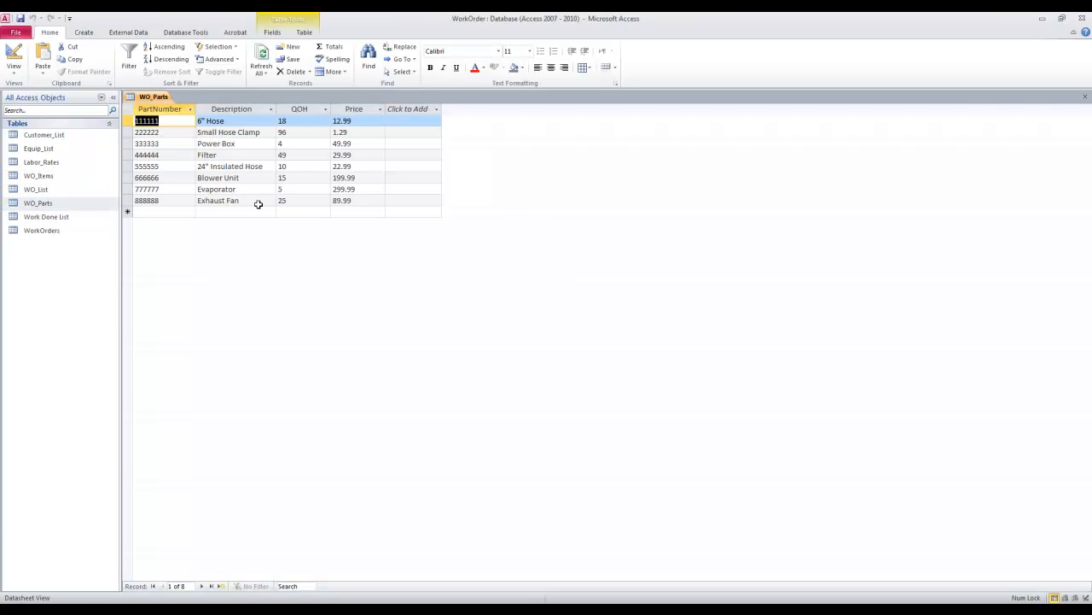
{"action": "left_click", "coordinate": [287, 129]}
{"action": "left_click", "coordinate": [293, 144]}
{"action": "left_click", "coordinate": [298, 157]}
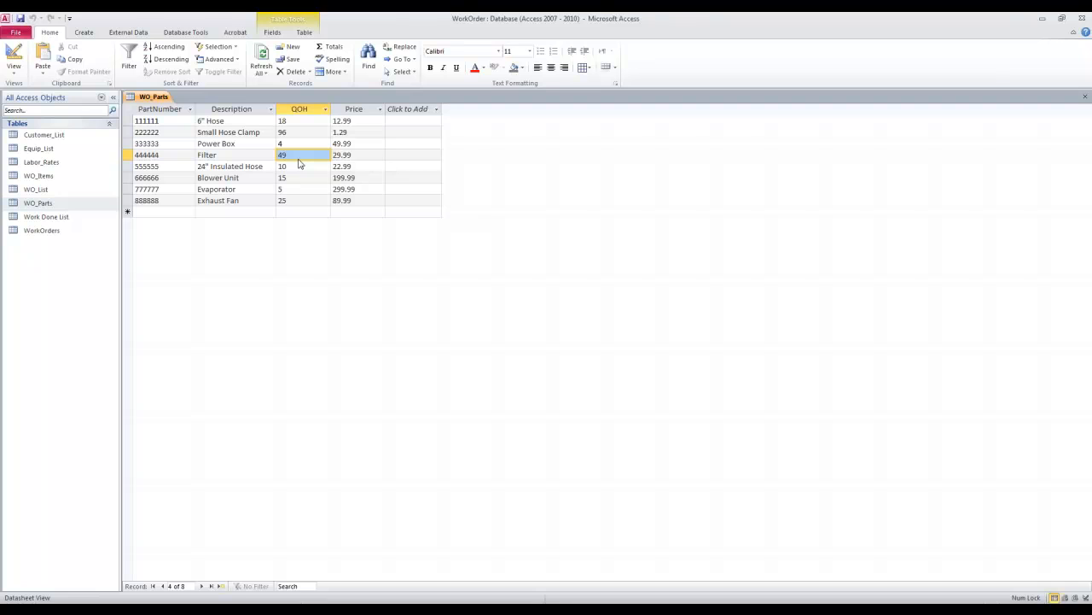
{"action": "left_click", "coordinate": [1085, 97]}
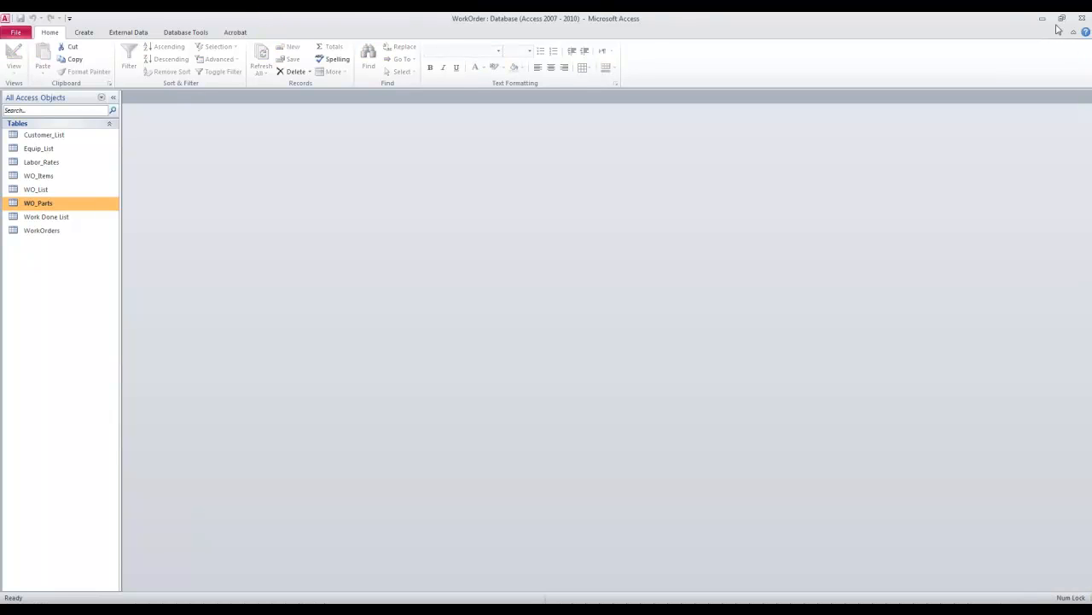
{"action": "left_click", "coordinate": [1044, 19]}
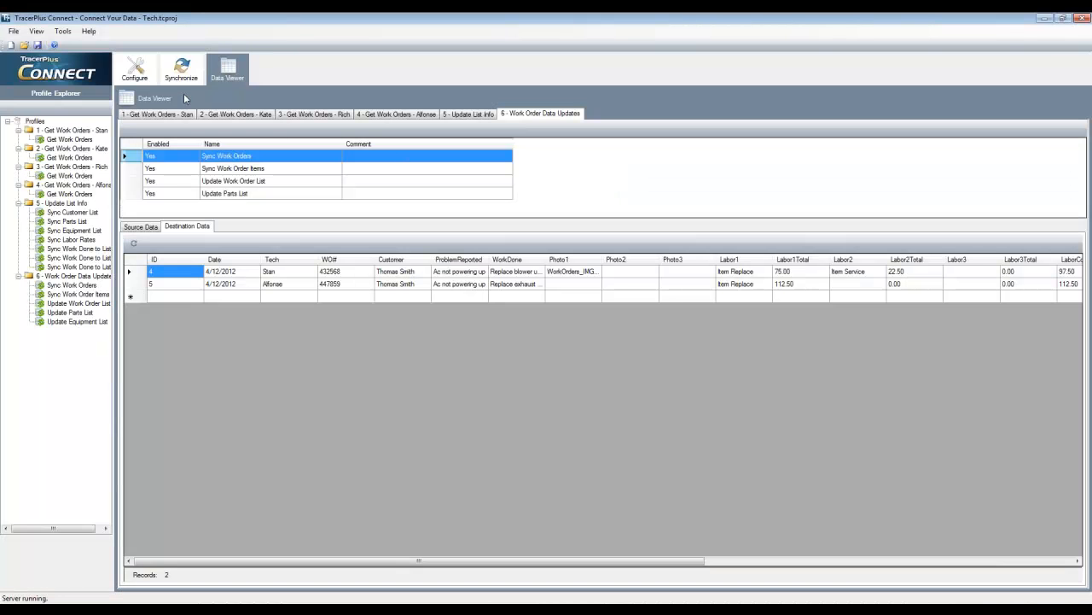
- Open the Sync Work Orders process configuration and inspect the binary file path in its advanced ODBC destination options
{"action": "left_click", "coordinate": [136, 72]}
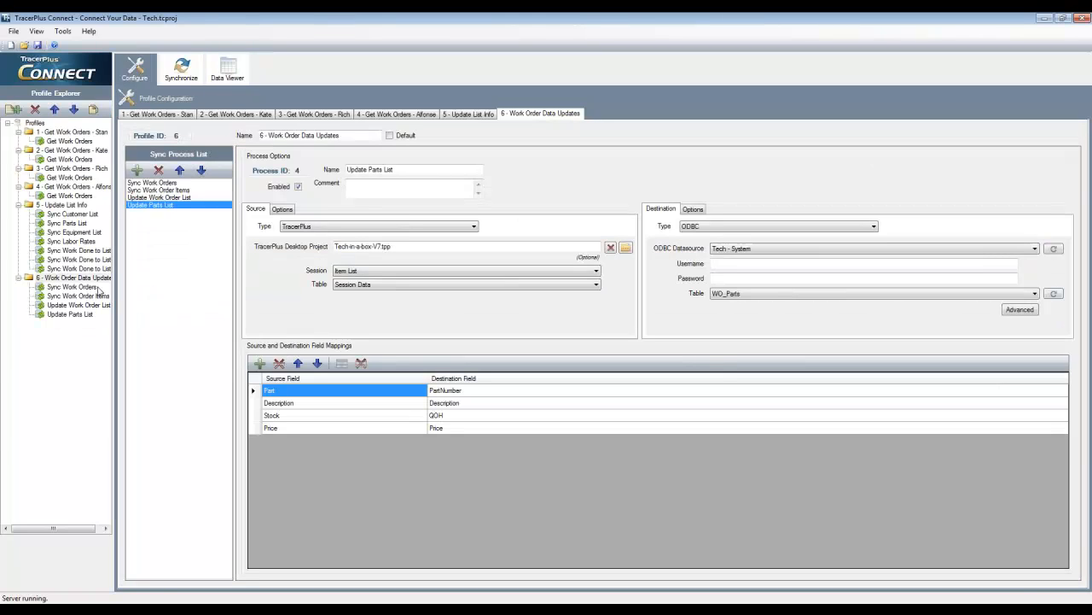
{"action": "left_click", "coordinate": [76, 287]}
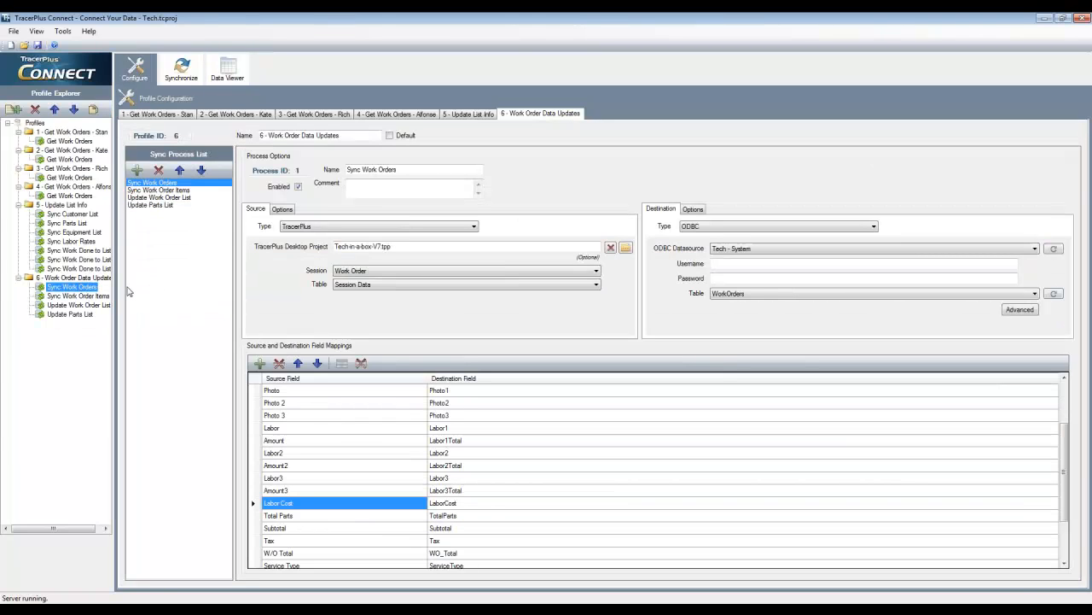
{"action": "left_click", "coordinate": [1020, 310]}
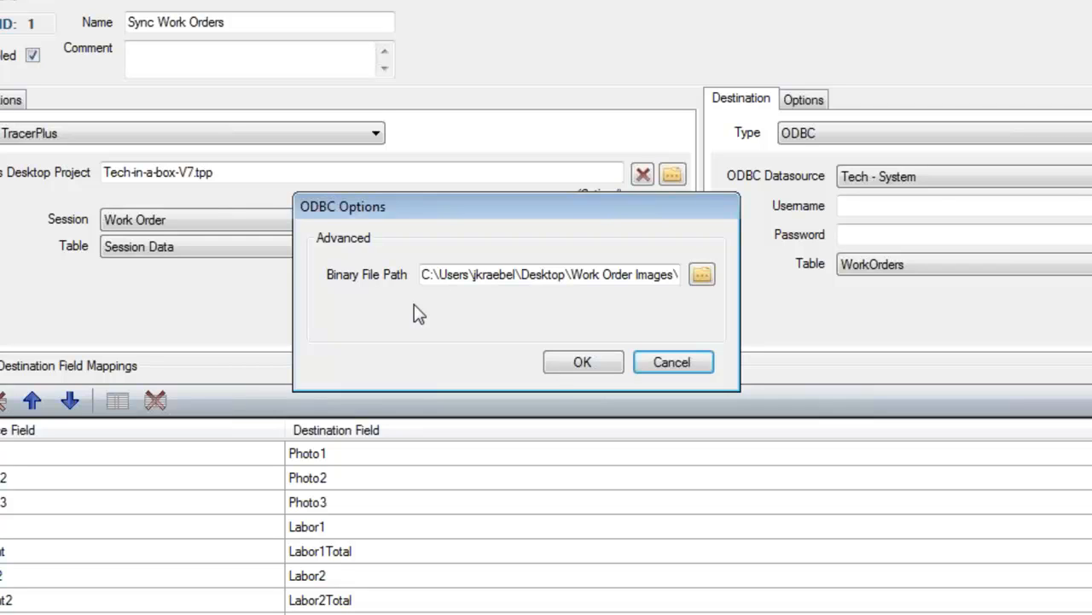
{"action": "left_click", "coordinate": [508, 275]}
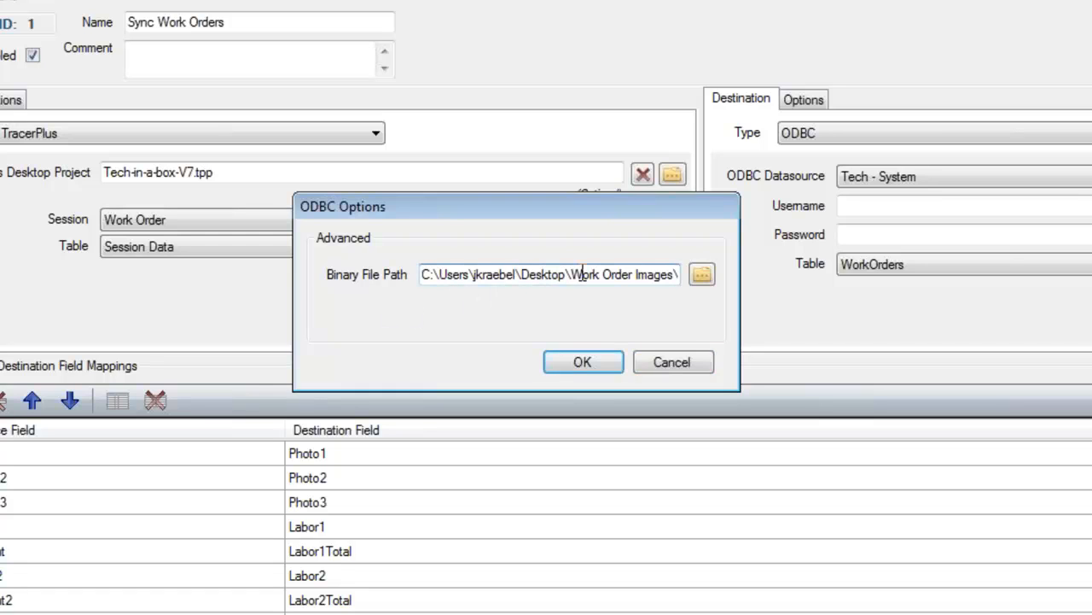
{"action": "left_click_drag", "start_coordinate": [582, 274], "coordinate": [745, 272]}
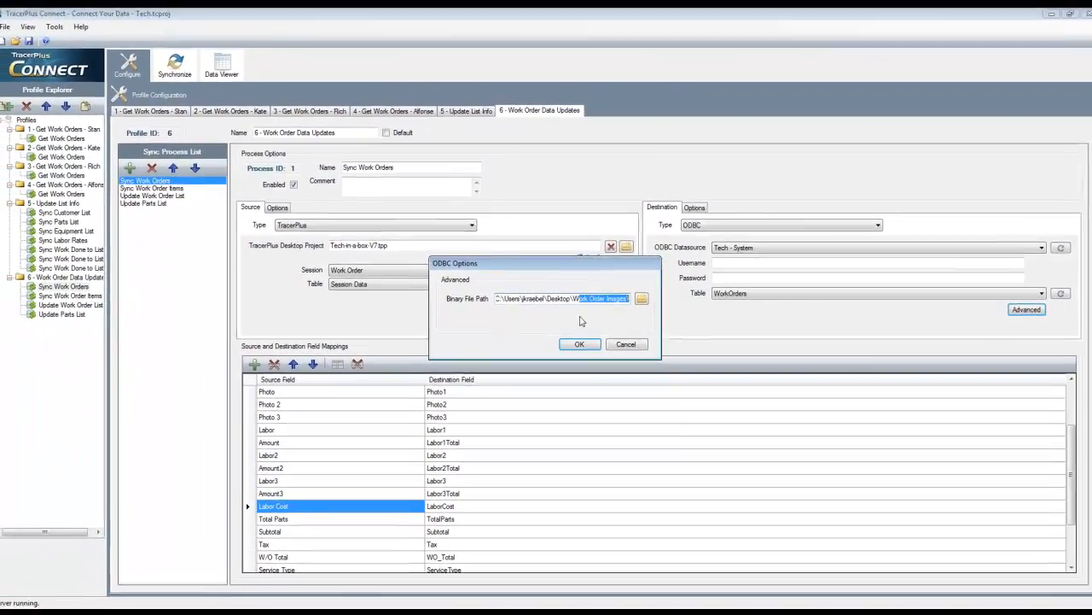
{"action": "left_click", "coordinate": [580, 344]}
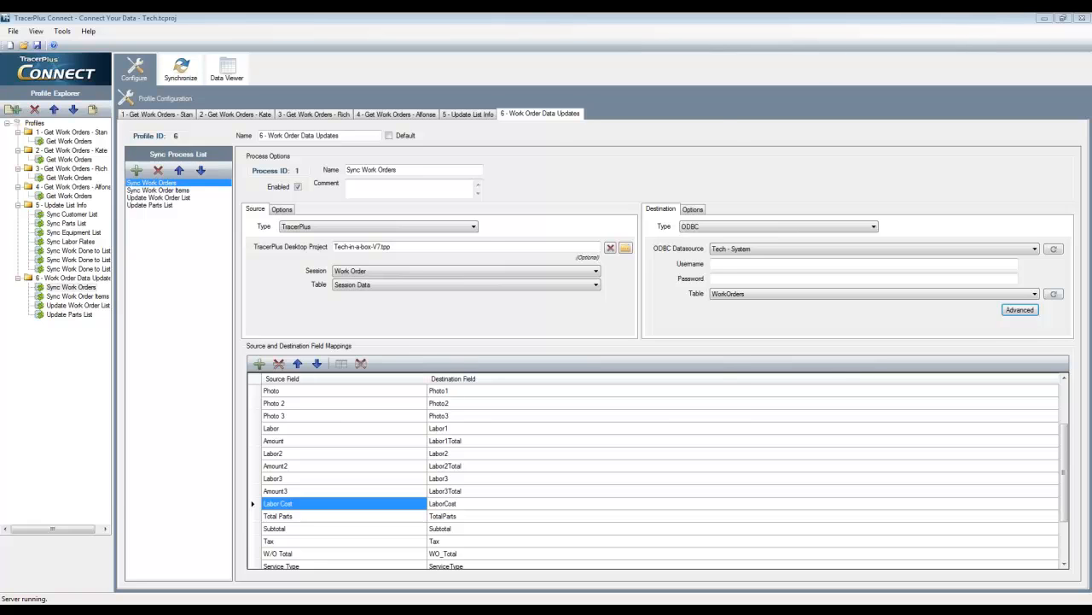
- Switch to the Work Order Images folder and view the synced JPG photo and both signature bitmaps
{"action": "key", "text": "alt+Tab"}
{"action": "left_click", "coordinate": [230, 220]}
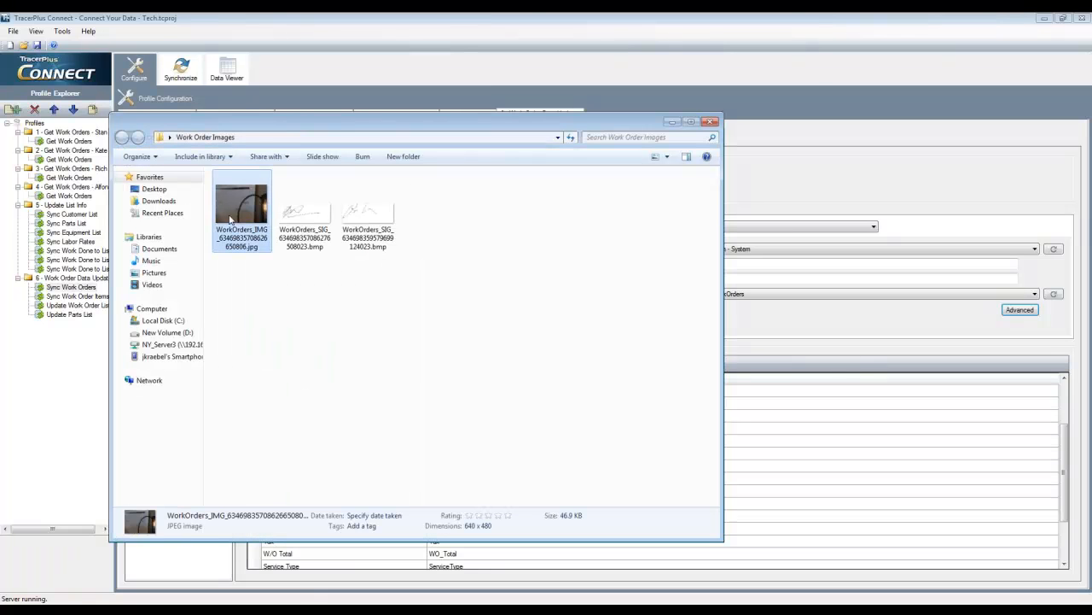
{"action": "double_click", "coordinate": [229, 220]}
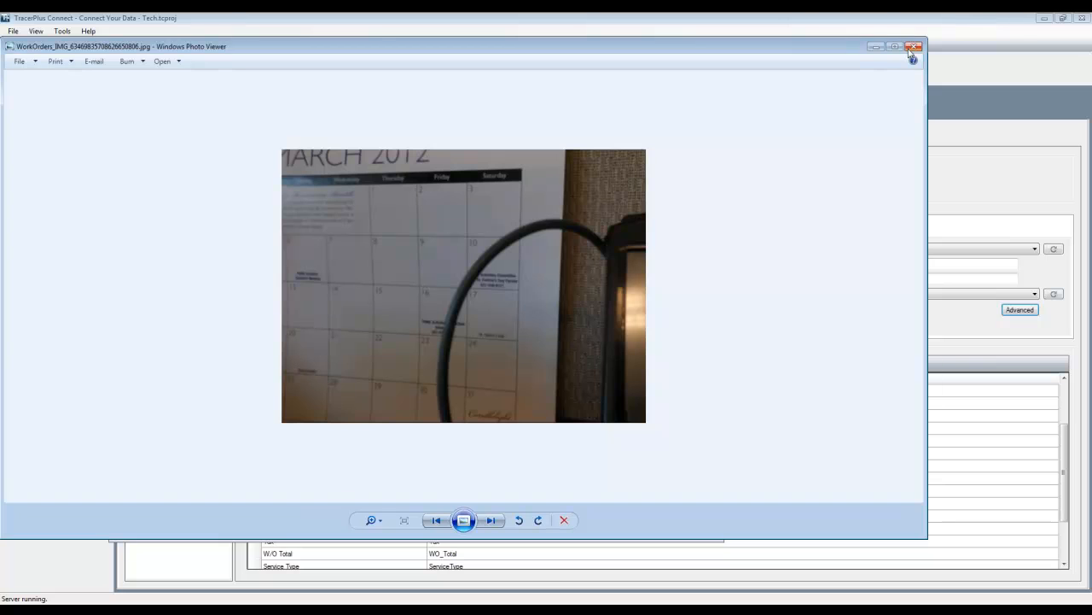
{"action": "left_click", "coordinate": [914, 46]}
{"action": "double_click", "coordinate": [304, 209]}
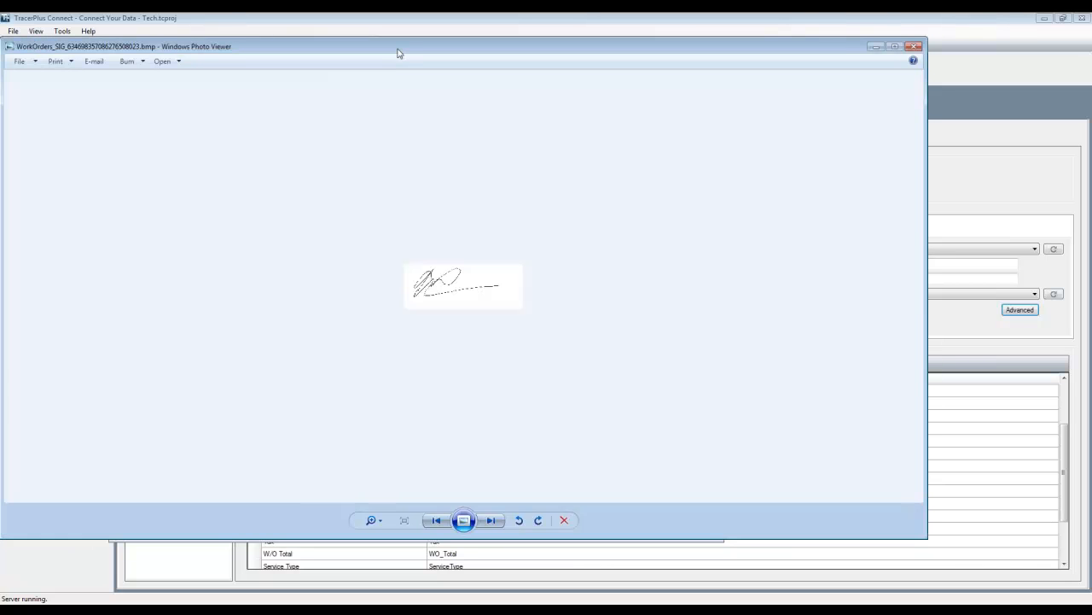
{"action": "left_click_drag", "start_coordinate": [402, 54], "coordinate": [445, 94]}
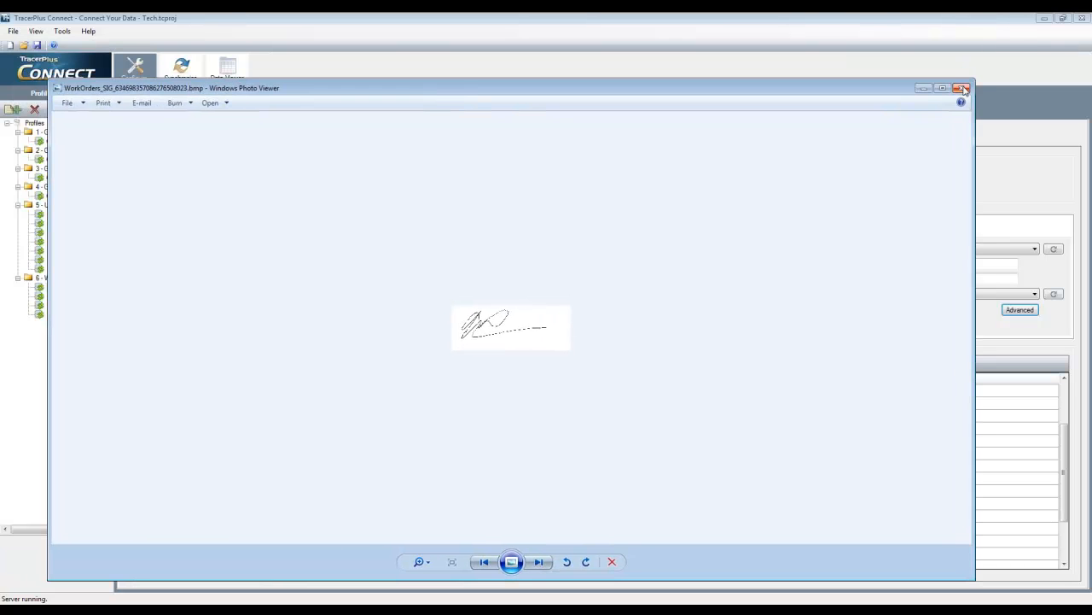
{"action": "left_click", "coordinate": [540, 569]}
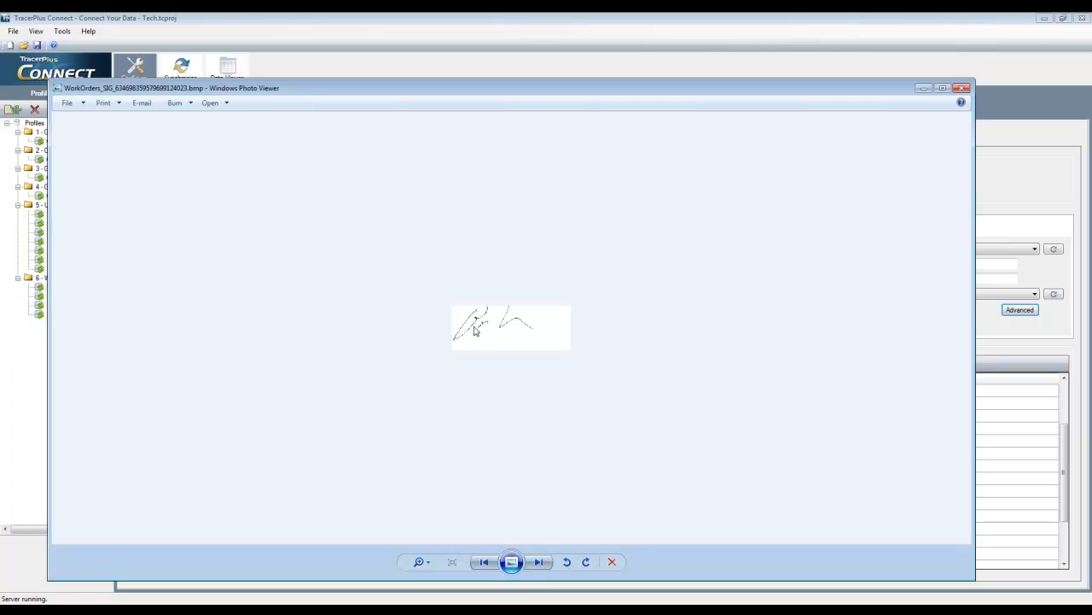
{"action": "left_click", "coordinate": [961, 88]}
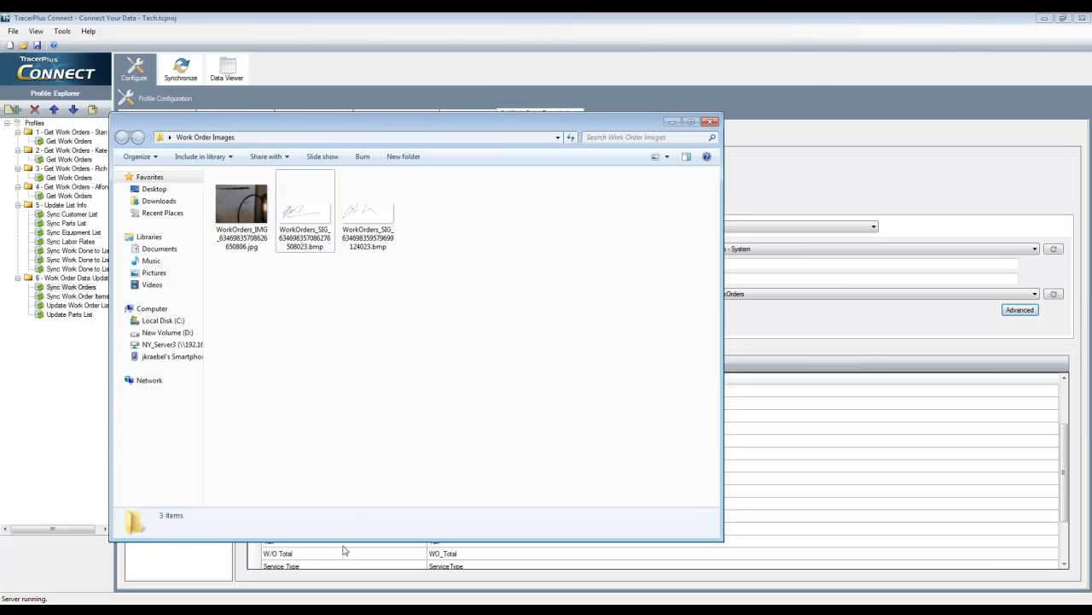
- Switch to TracerPlus Desktop and add a sync timer in the project's Data Integration settings, keeping interval 60 and profile ID 1
{"action": "left_click", "coordinate": [334, 610]}
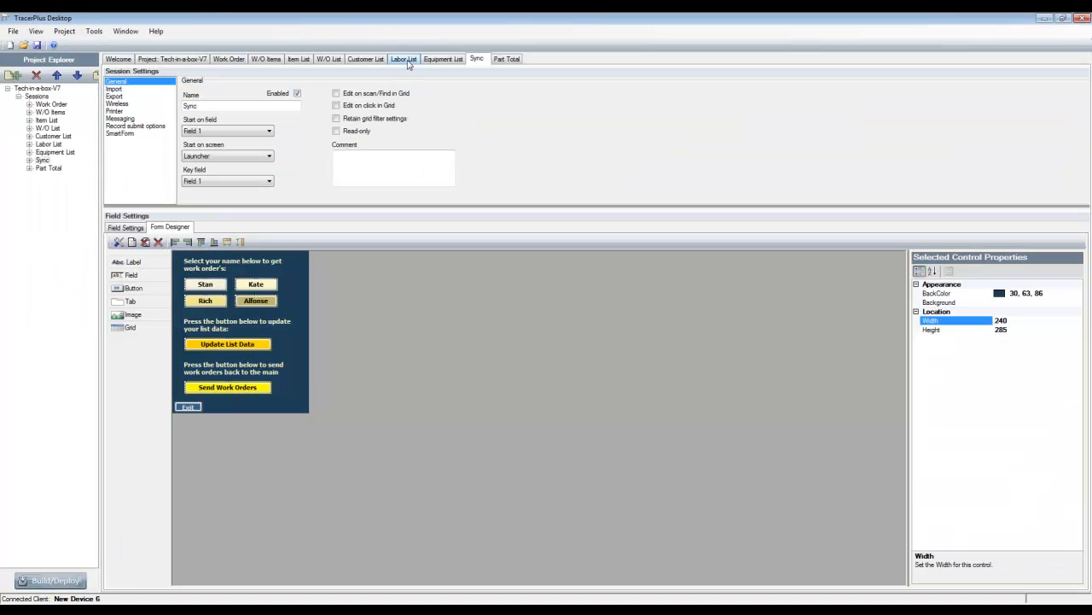
{"action": "left_click", "coordinate": [177, 59]}
{"action": "left_click", "coordinate": [400, 91]}
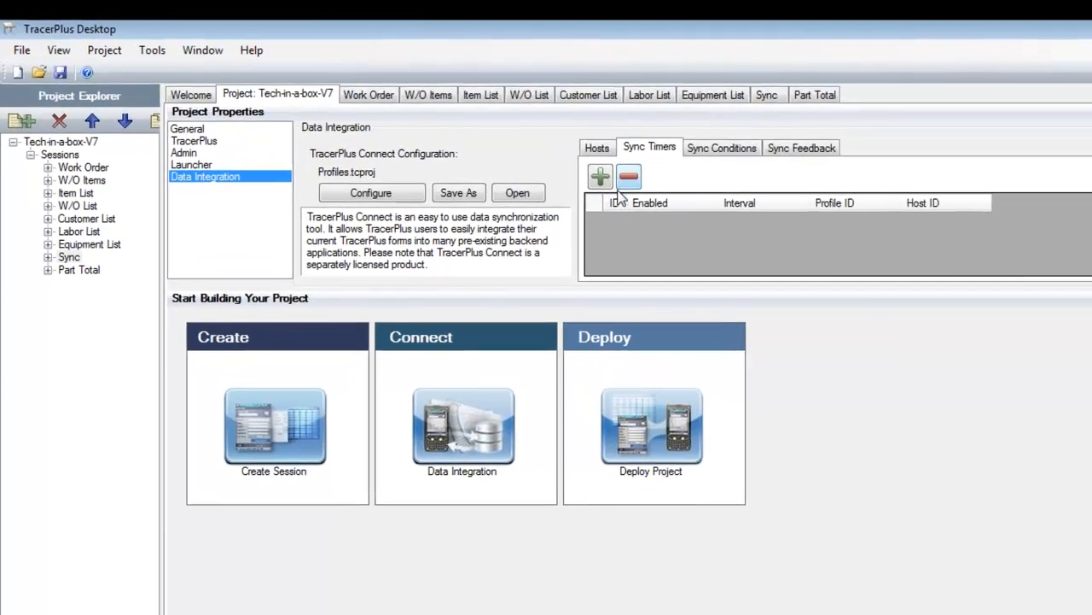
{"action": "left_click", "coordinate": [622, 188]}
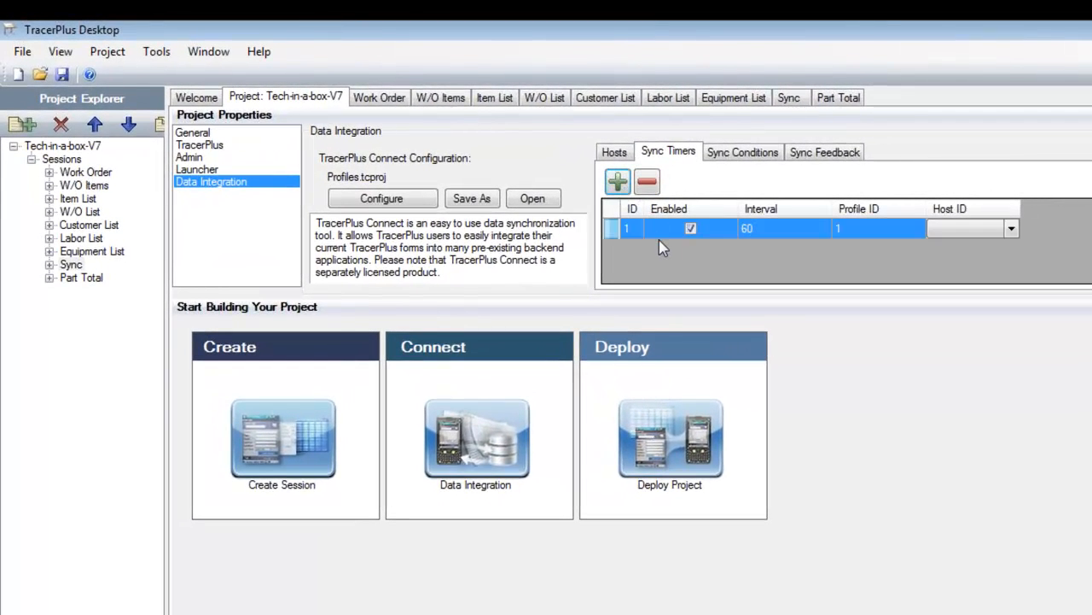
{"action": "left_click", "coordinate": [762, 229]}
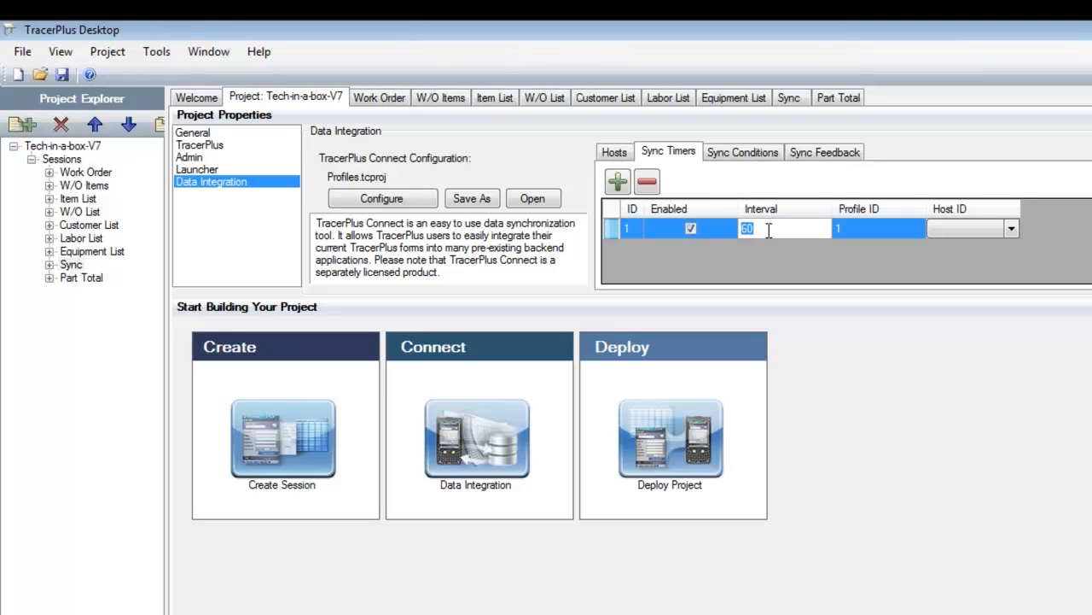
{"action": "left_click", "coordinate": [871, 235]}
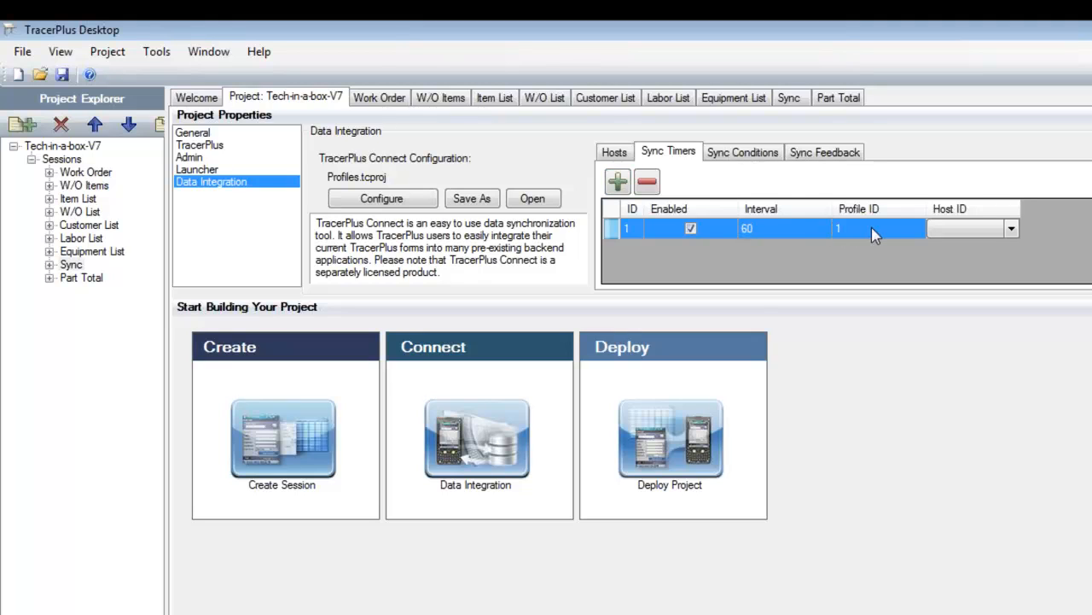